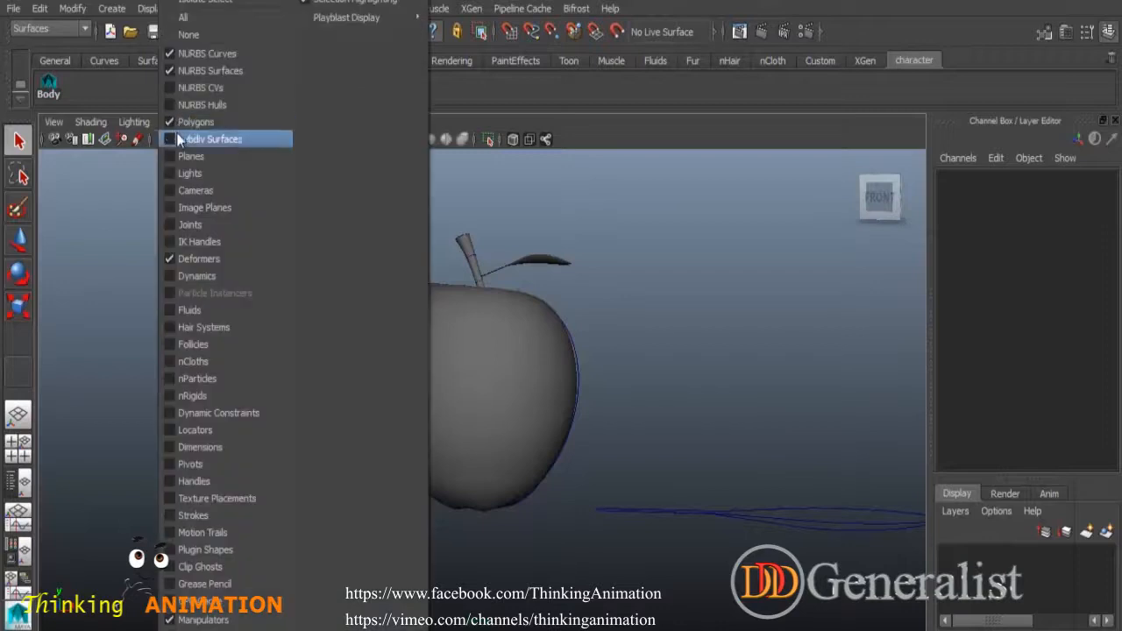
- Hide NURBS curves in the viewport and inspect the apple model from several angles
left_click(171, 53)
left_click_drag(682, 394, 589, 410, "alt")
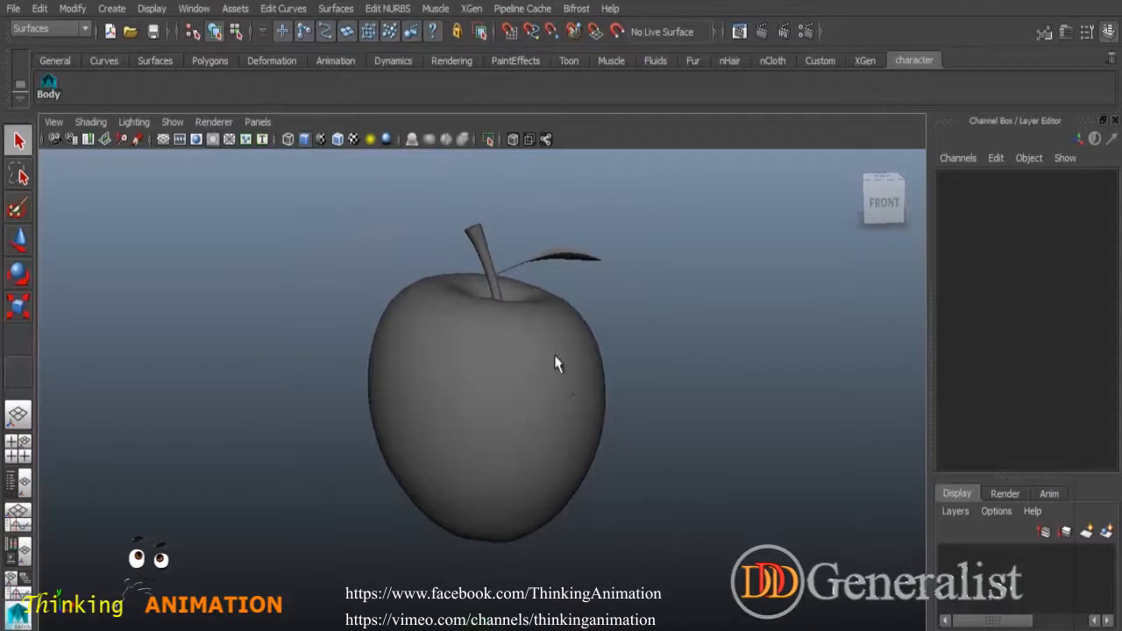
left_click_drag(637, 453, 585, 384, "alt")
left_click_drag(648, 409, 623, 363, "alt")
left_click_drag(513, 377, 550, 351, "alt")
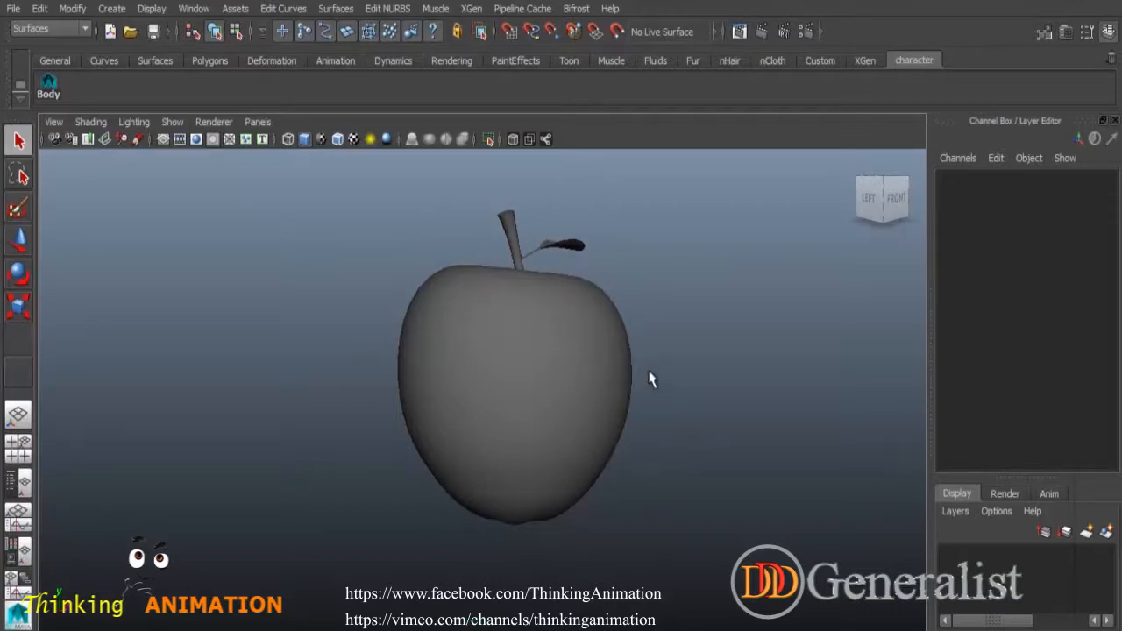
left_click_drag(673, 362, 532, 424, "alt")
left_click_drag(535, 342, 448, 329, "alt")
scroll(538, 395, "up", 2)
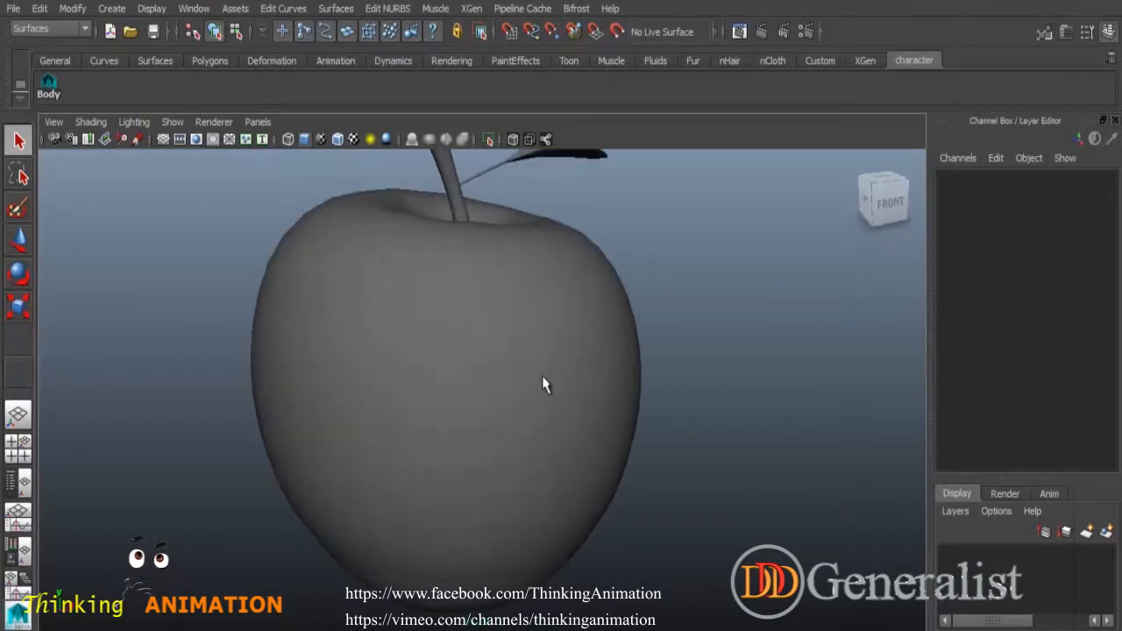
scroll(631, 444, "up", 2)
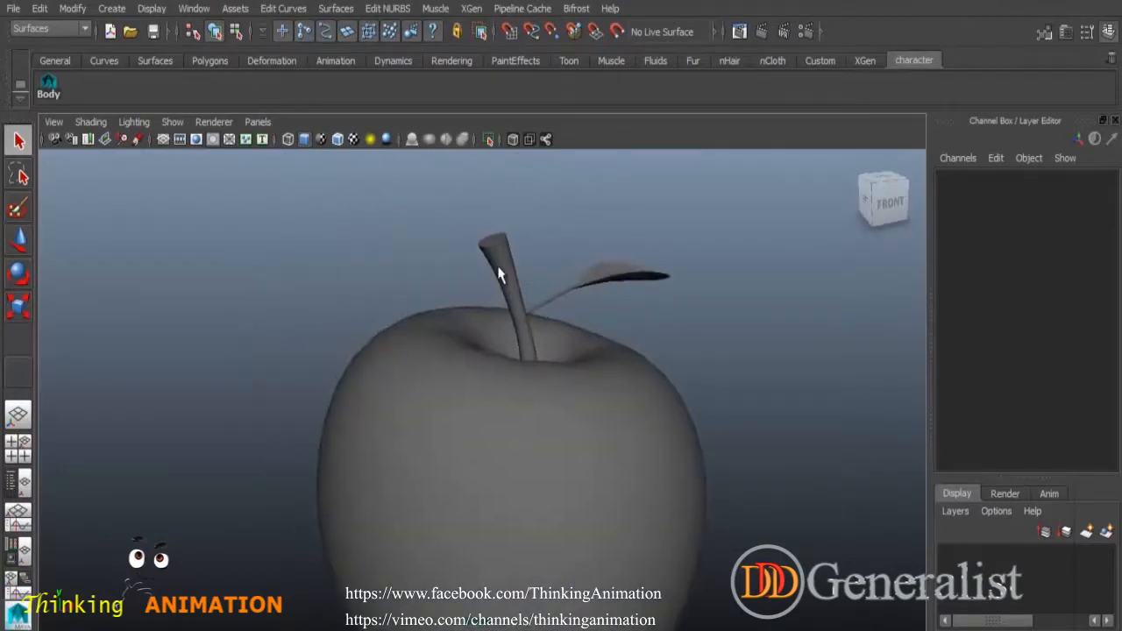
- Group the stem's flat end cap together with its lofted surface
left_click(498, 275)
left_click(511, 265)
left_click_drag(511, 266, 561, 354, "alt")
left_click_drag(562, 301, 531, 334, "alt")
left_click(511, 277)
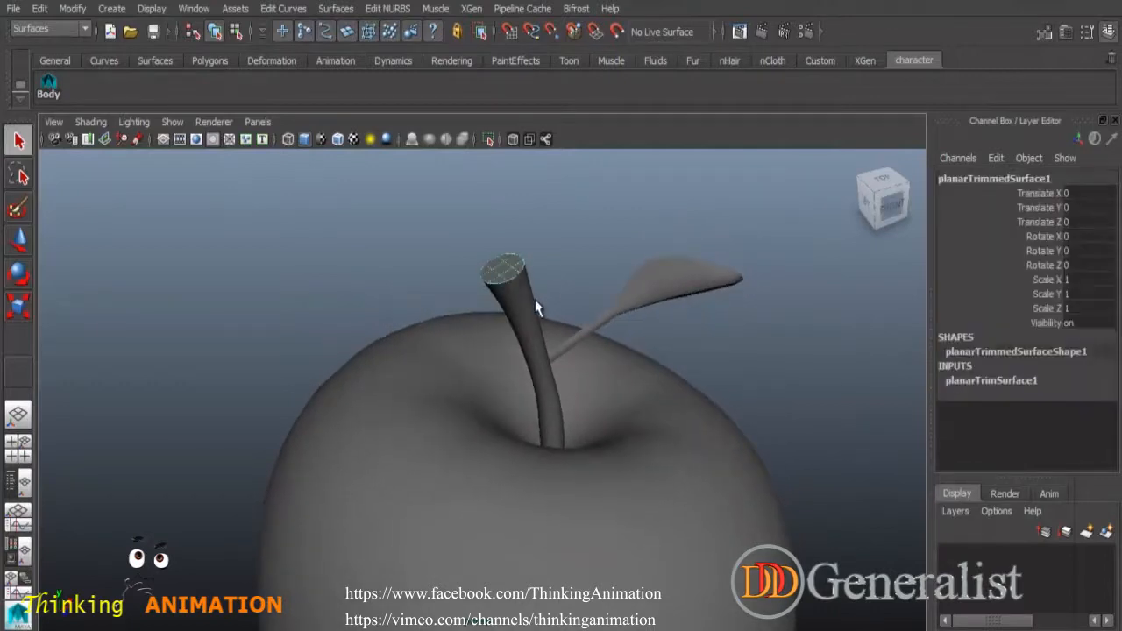
left_click(526, 309, "shift")
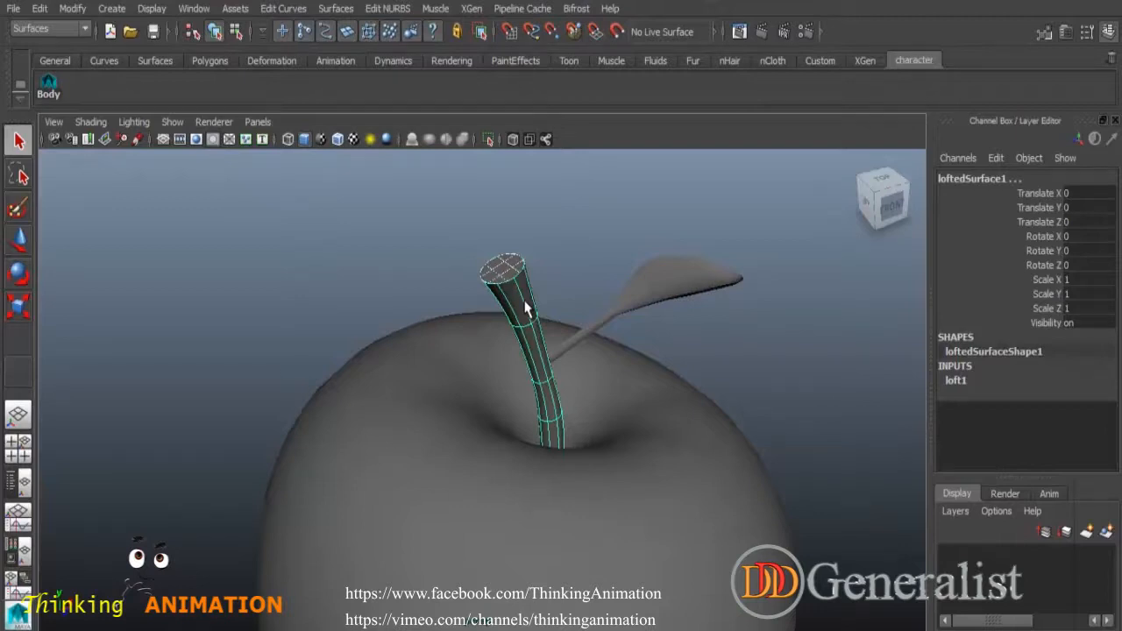
key("ctrl+g")
- Rename the new stem group as Stam_
double_click(951, 177)
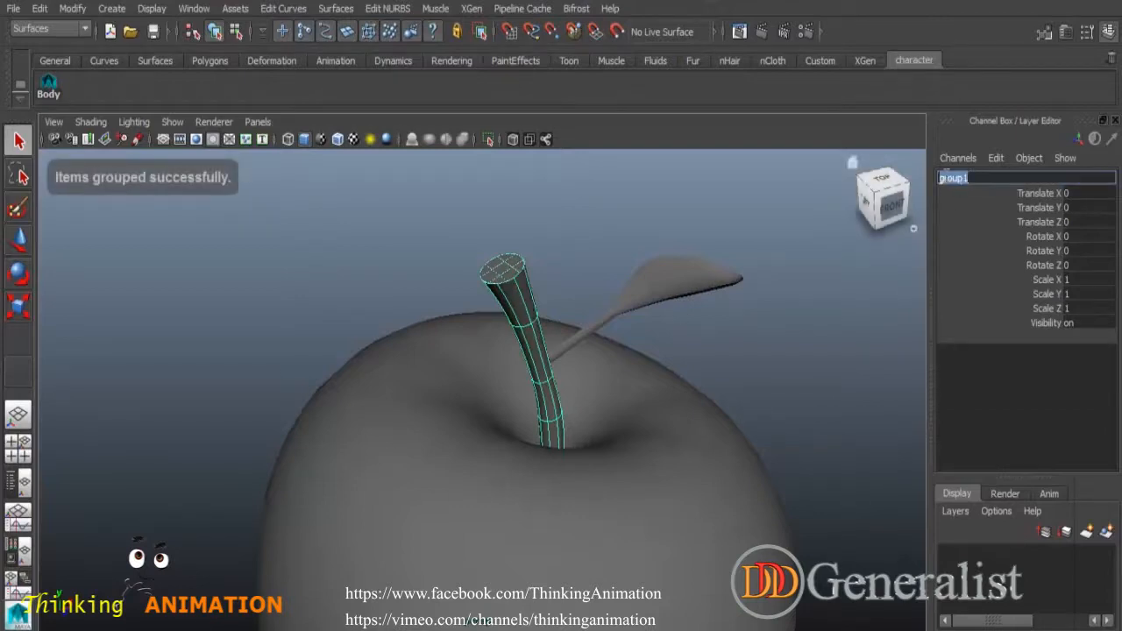
type("Stem")
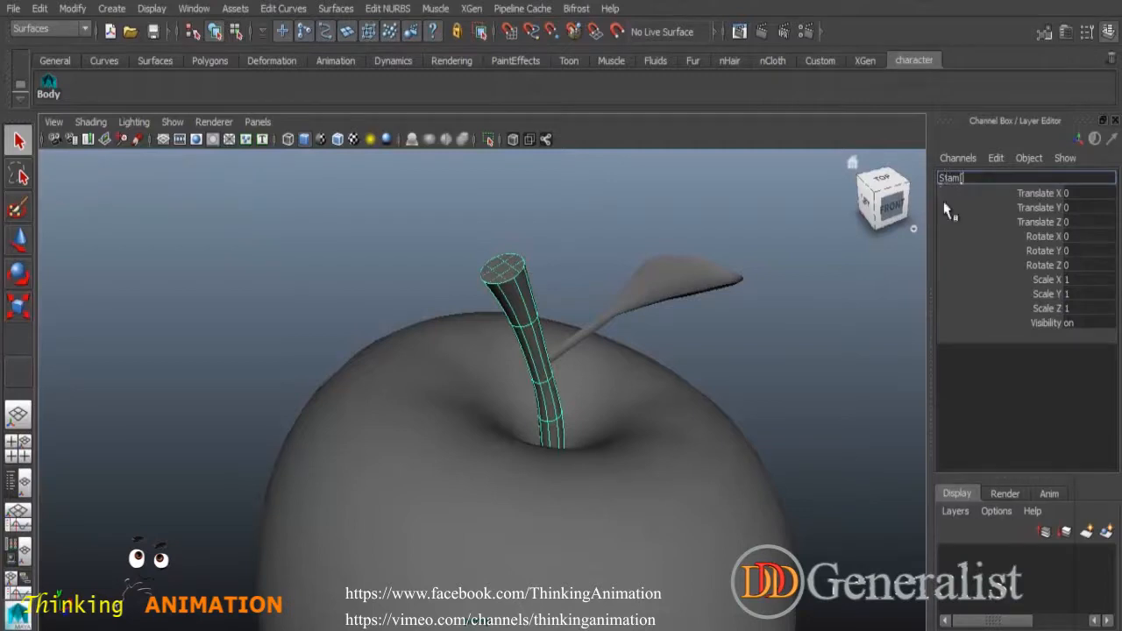
type("_")
key("Return")
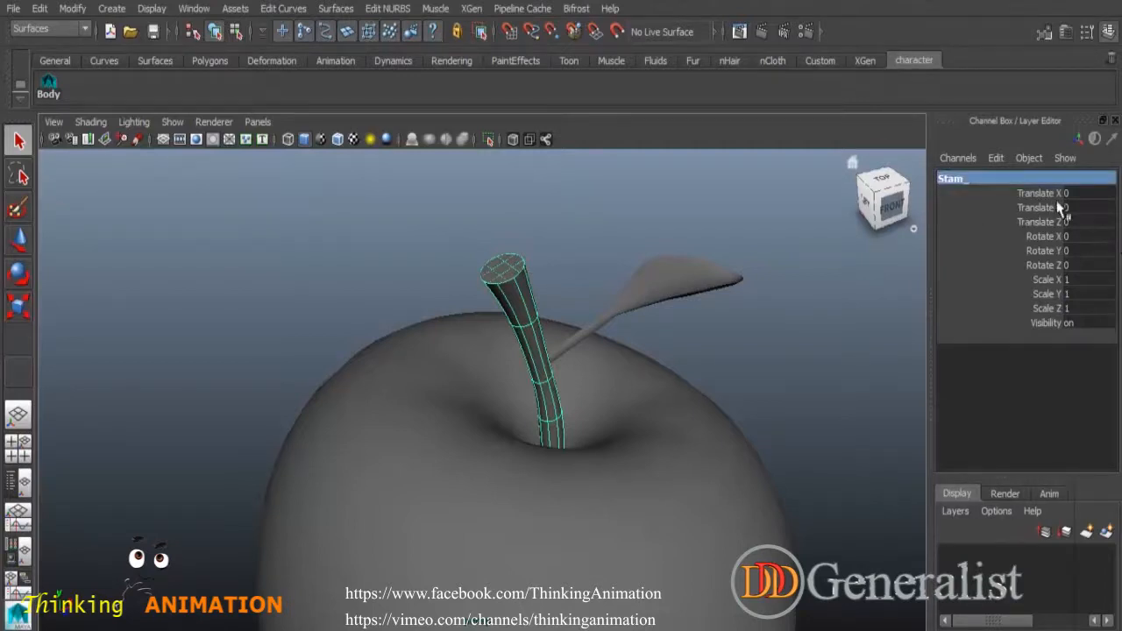
- Group the leaf surface with the whole Stam_ group and name the new group Stmp_Leaf
left_click(676, 298)
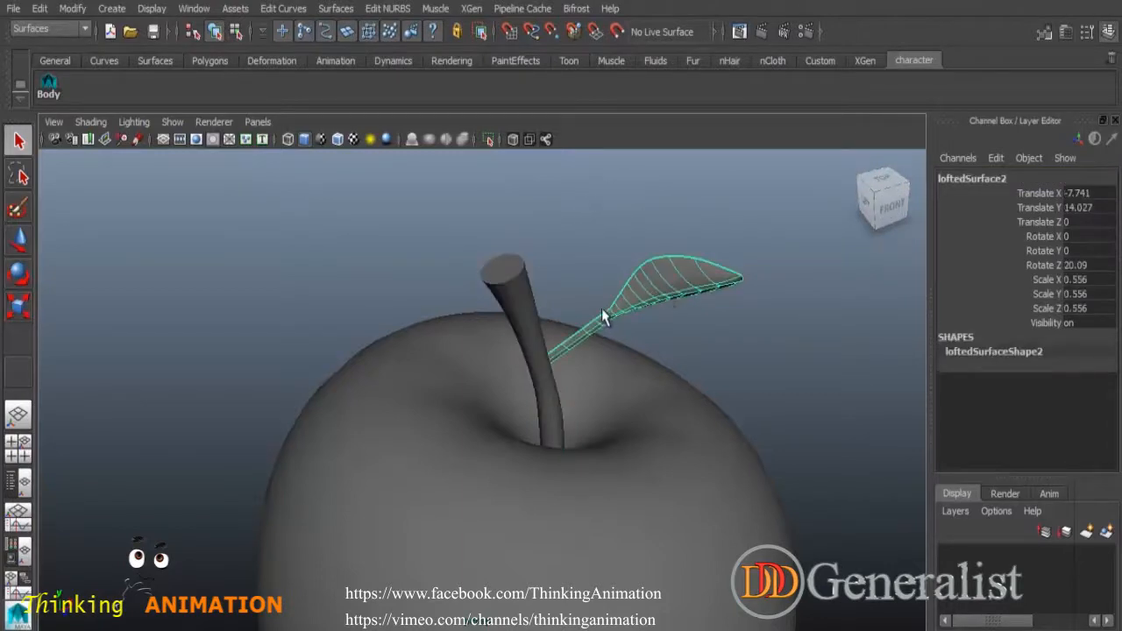
left_click(538, 336, "shift")
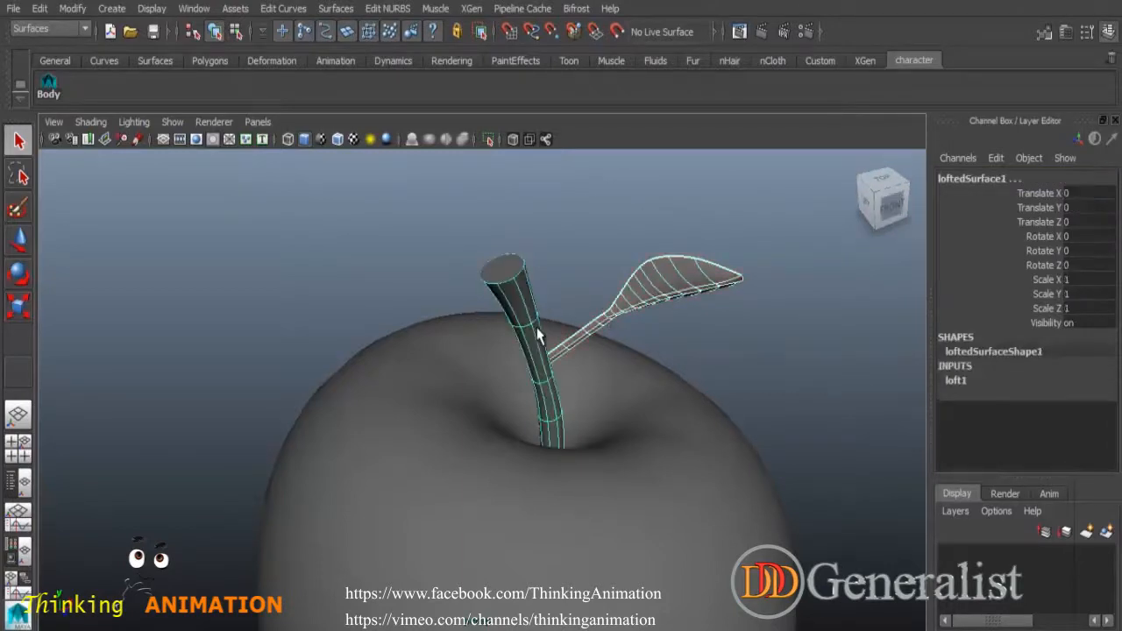
key("Up")
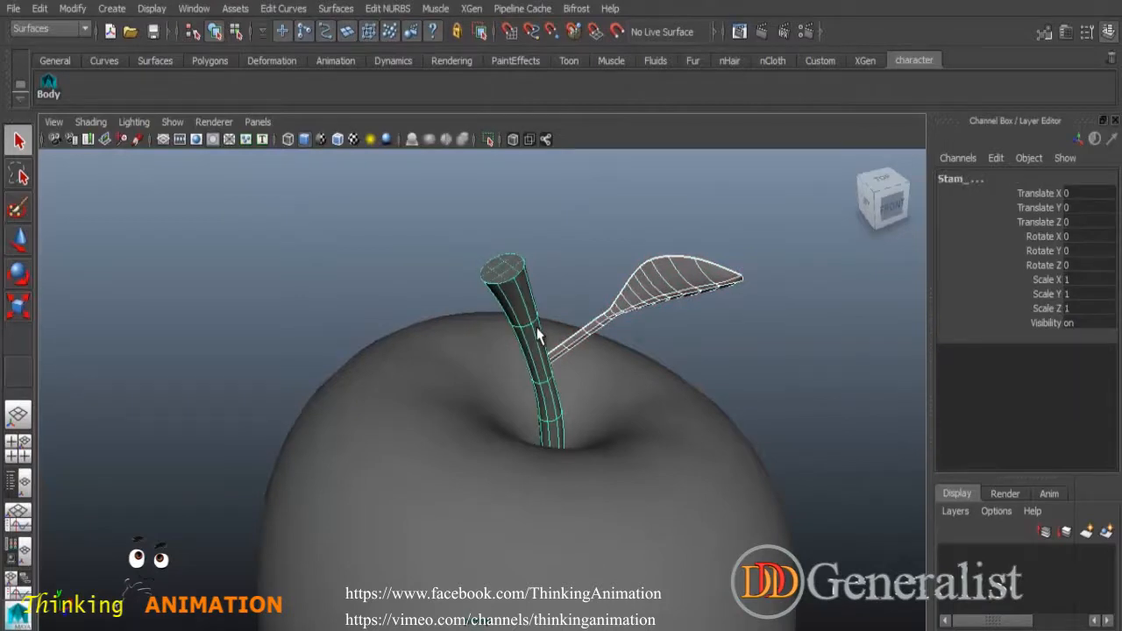
key("ctrl+g")
double_click(957, 179)
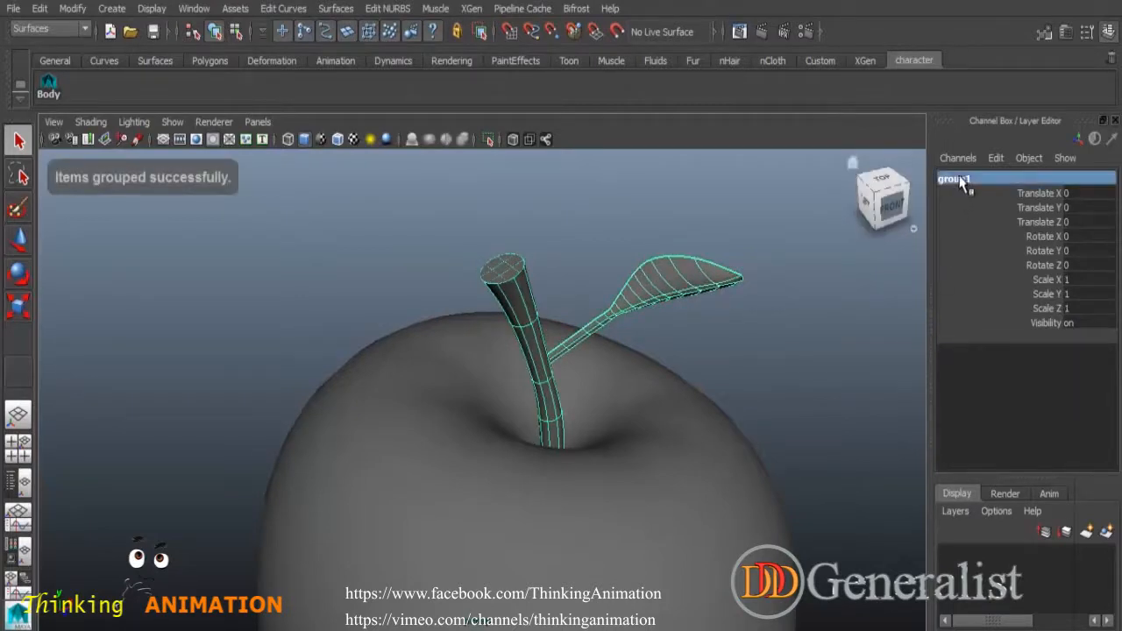
type("Stmp_Leaf")
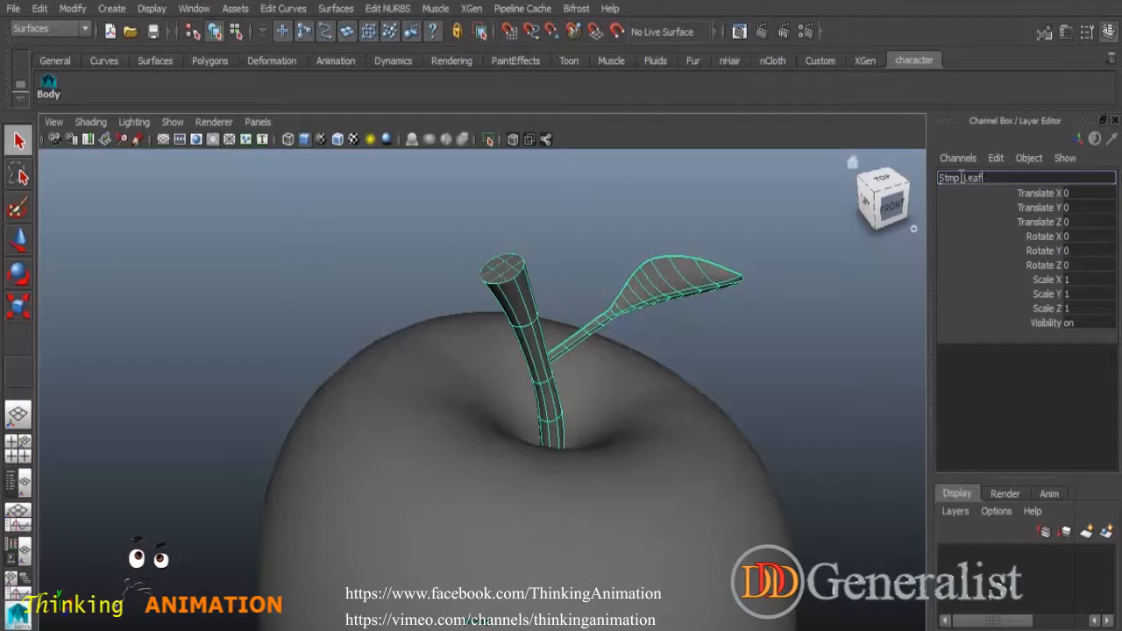
key("Return")
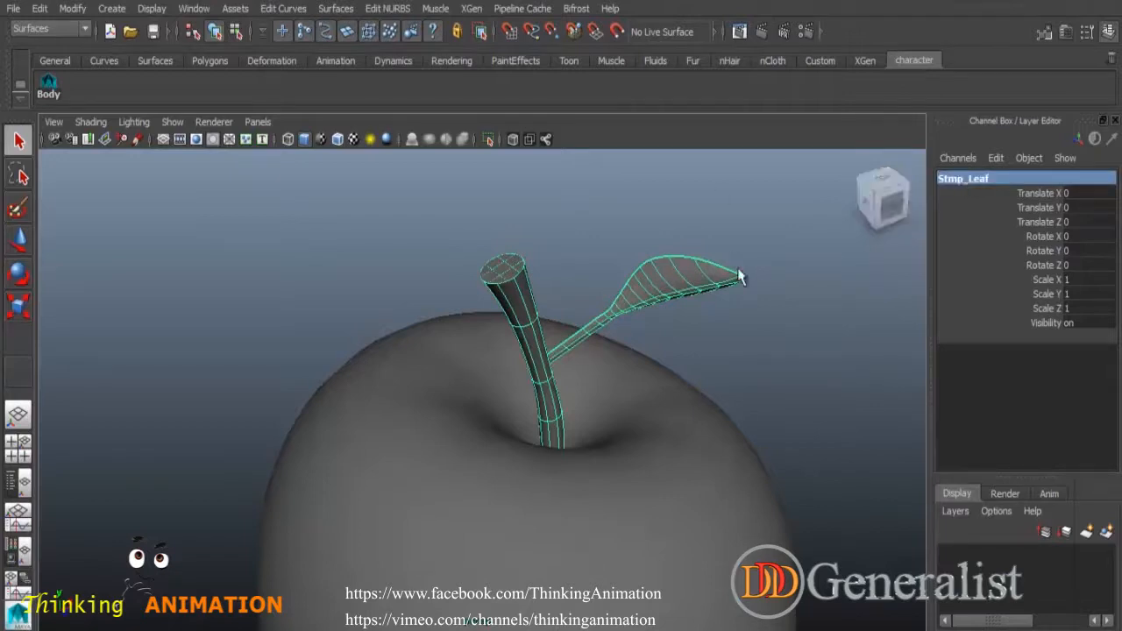
- Parent the Stmp_Leaf group to the apple's revolved surface
left_click_drag(737, 351, 621, 368, "alt")
left_click(621, 368)
left_click(571, 313)
key("Up")
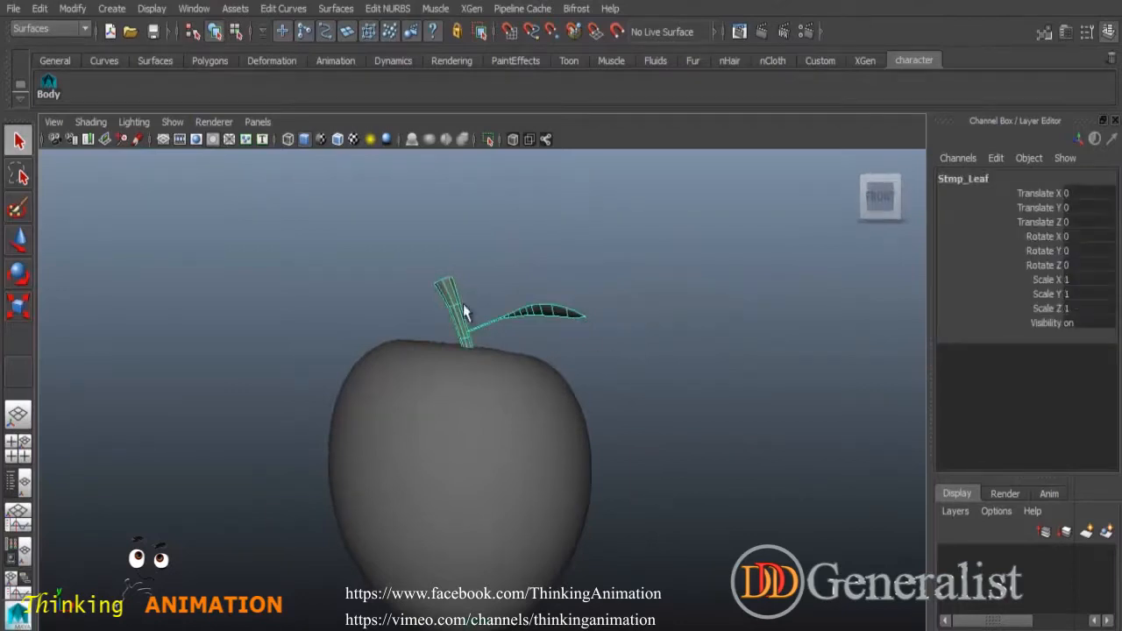
left_click_drag(556, 430, 523, 377, "alt")
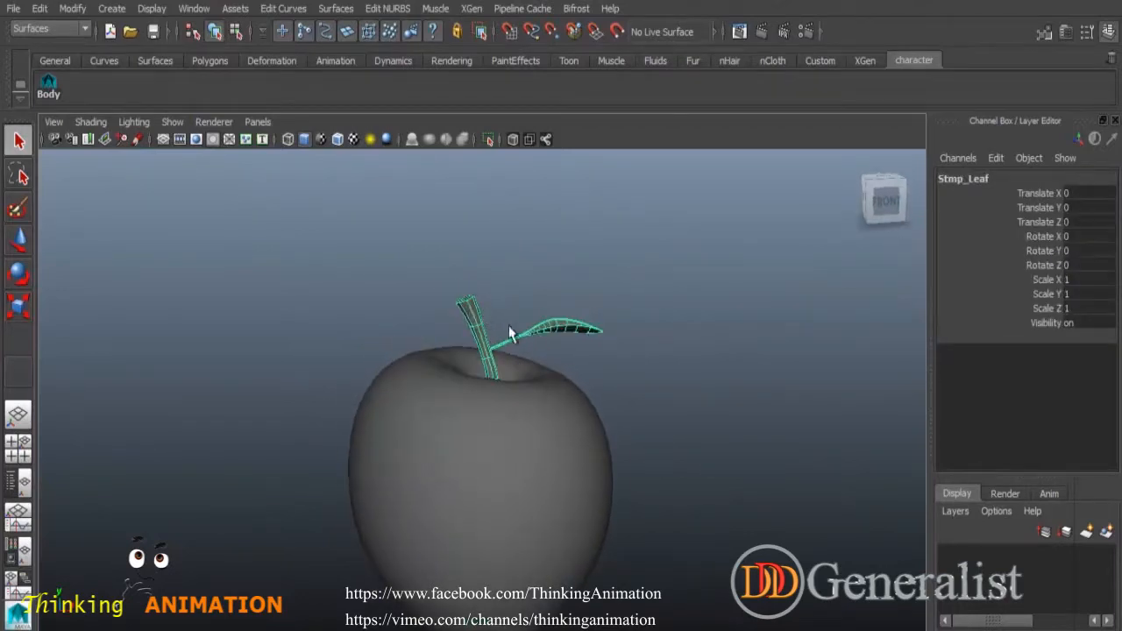
left_click(576, 427)
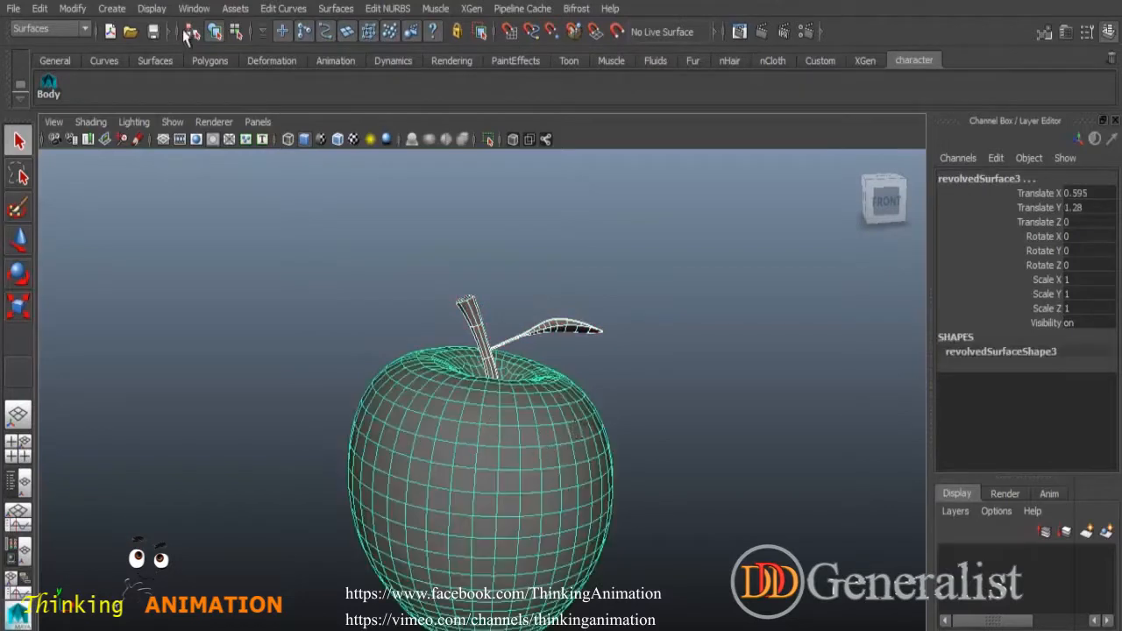
left_click(39, 10)
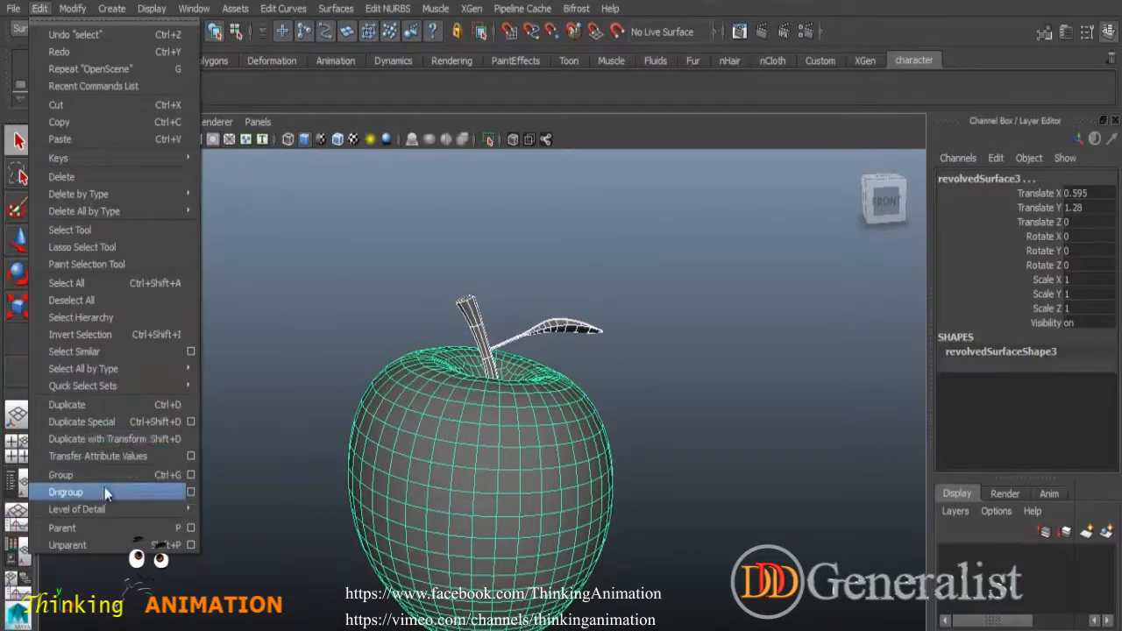
left_click(78, 529)
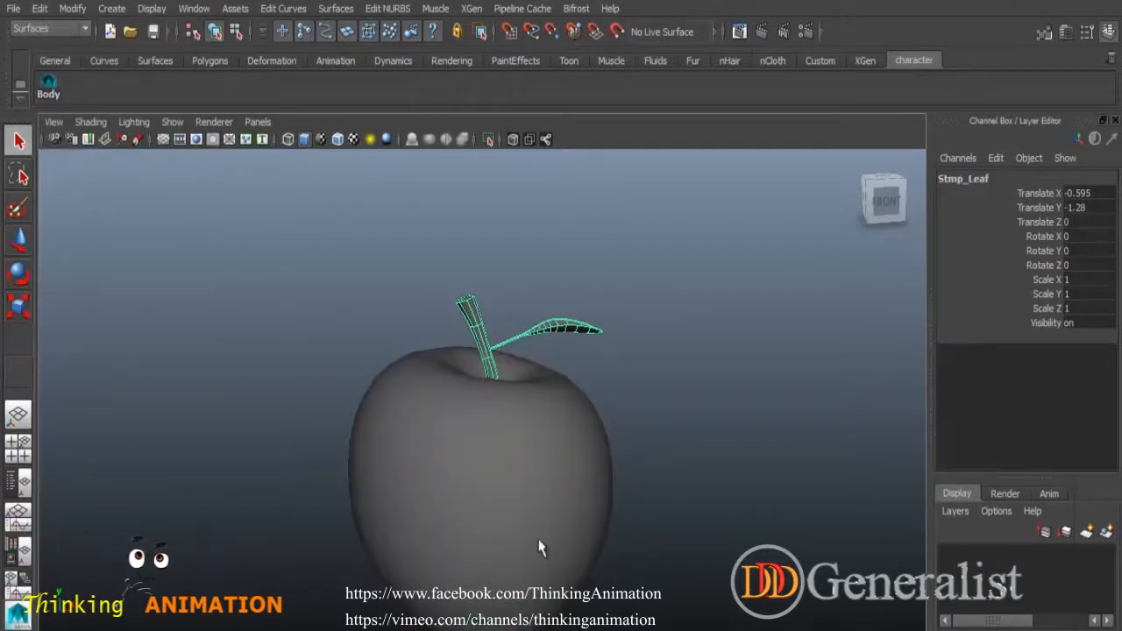
- Test-move the apple to check that the stem and leaf follow it, and undo the move
left_click(564, 516)
left_click(19, 239)
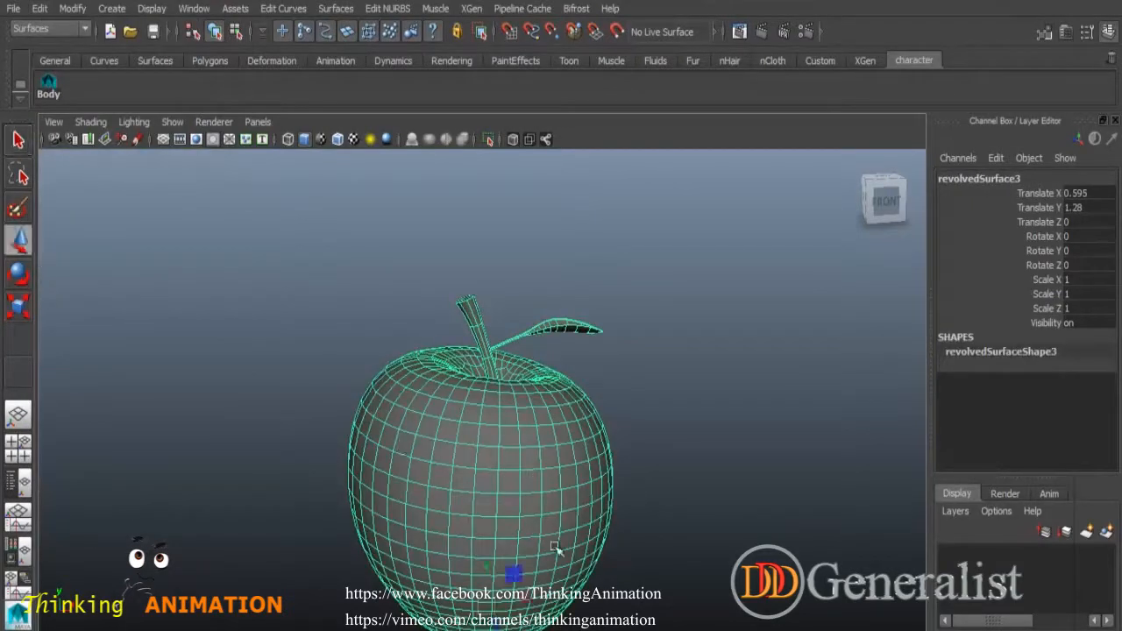
scroll(691, 537, "down", 3)
left_click_drag(533, 486, 545, 483)
key("ctrl+z")
- Examine the selected apple with its parented stem and leaf from several angles and distances
scroll(538, 412, "up", 5)
left_click_drag(580, 517, 554, 515, "alt")
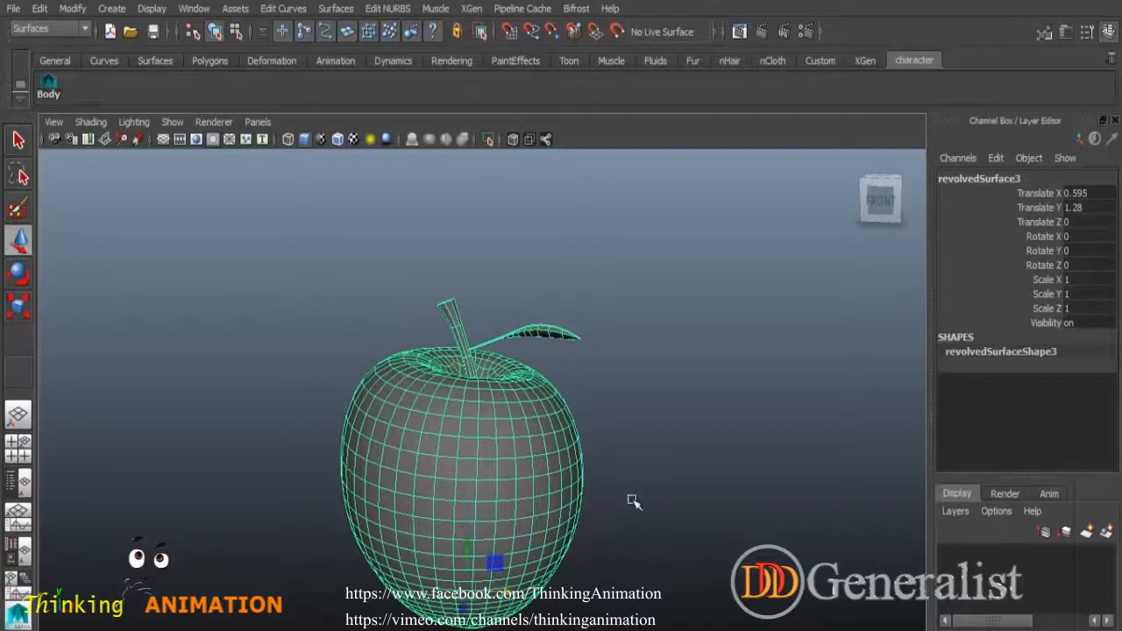
middle_click_drag(650, 466, 647, 425, "alt")
left_click_drag(626, 475, 620, 455, "alt")
left_click(581, 440)
left_click(530, 415)
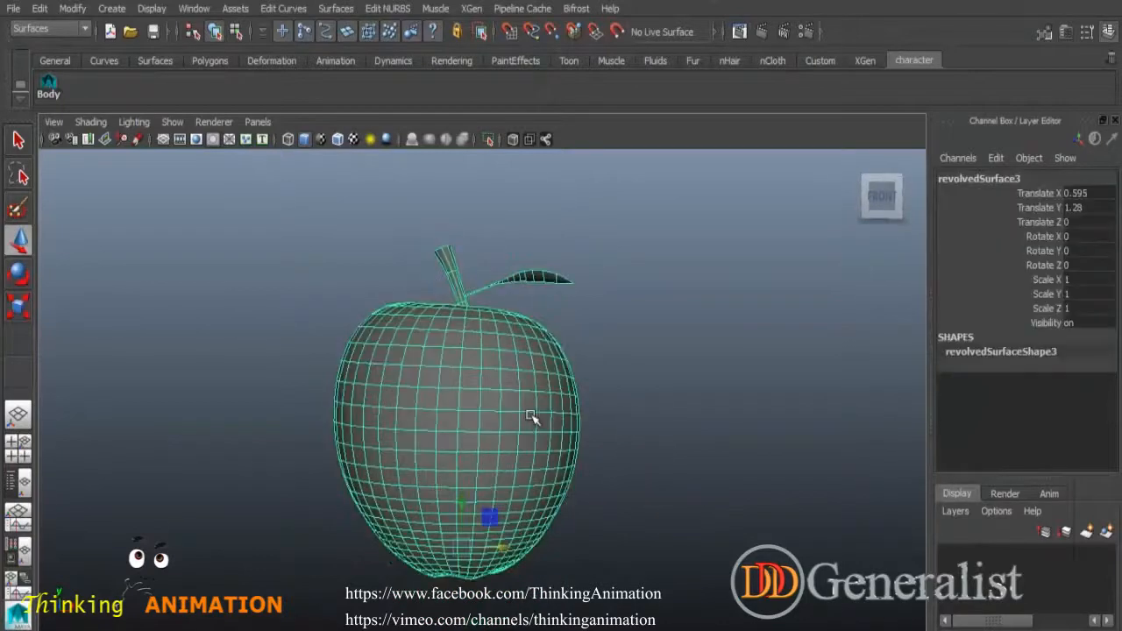
left_click(611, 427)
left_click(534, 409)
right_click_drag(500, 439, 621, 521, "alt")
left_click_drag(568, 446, 556, 499, "alt")
right_click_drag(689, 515, 563, 459, "alt")
left_click_drag(564, 458, 523, 438, "alt")
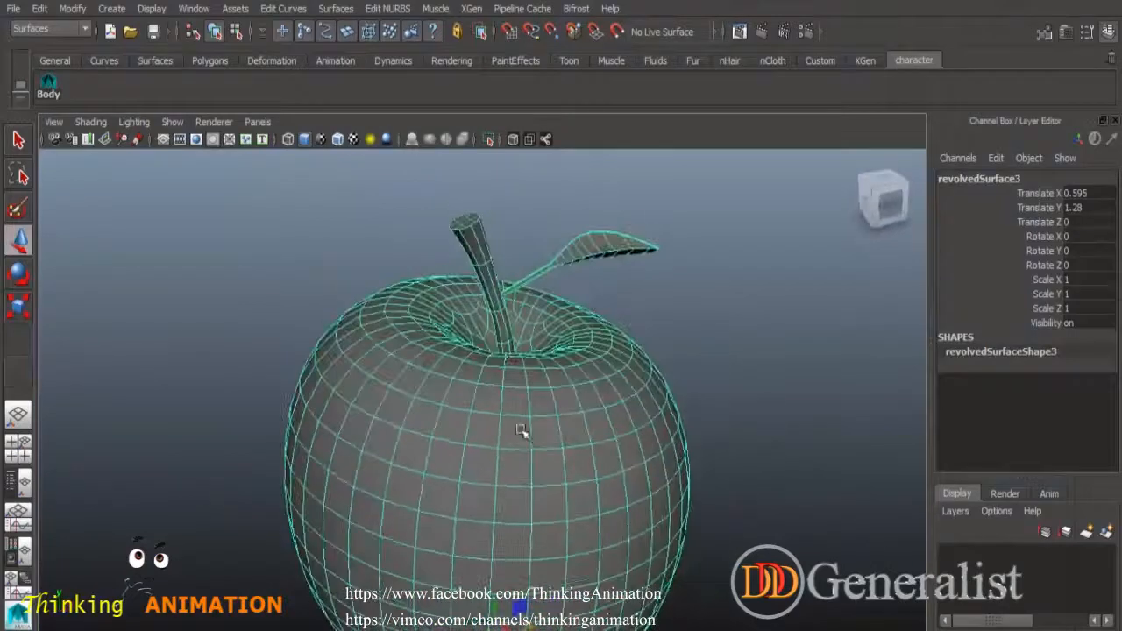
left_click_drag(532, 246, 567, 348, "alt")
right_click_drag(735, 450, 578, 414, "alt")
left_click_drag(578, 414, 550, 413, "alt")
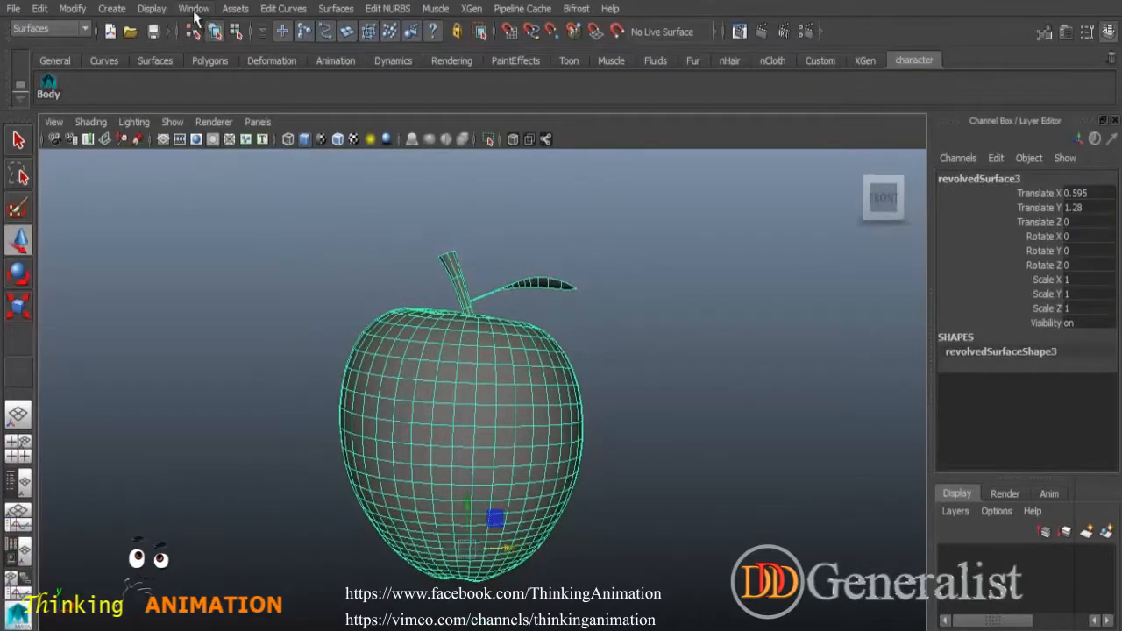
- Open the Hypergraph Hierarchy and examine the apple's node, its parent group and the Stmp_Leaf group beneath it
left_click(194, 11)
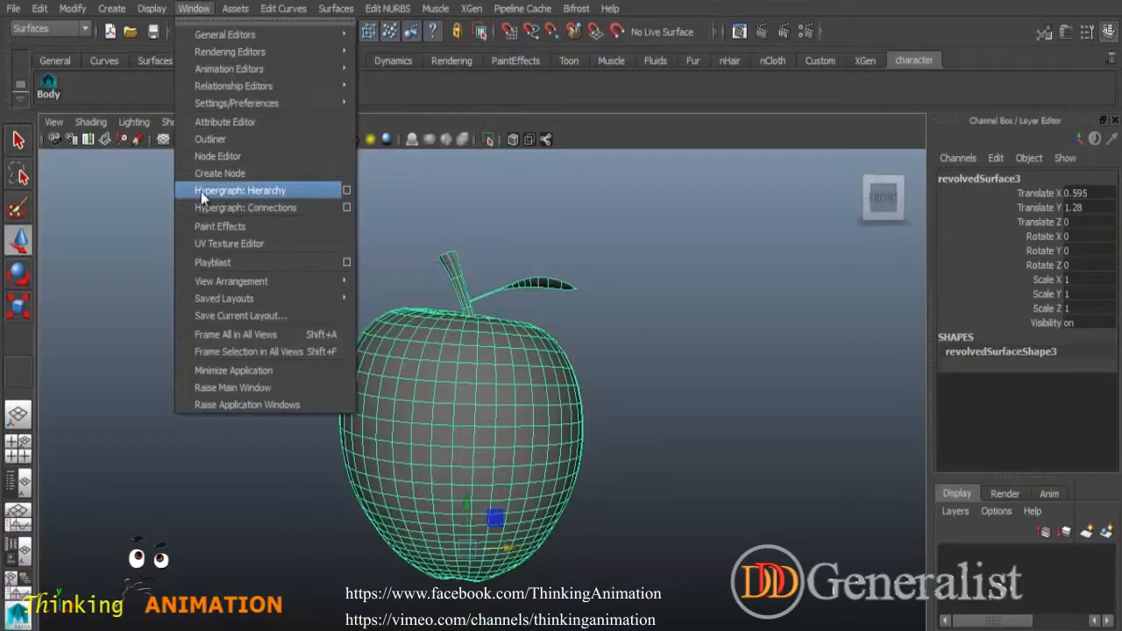
left_click(272, 190)
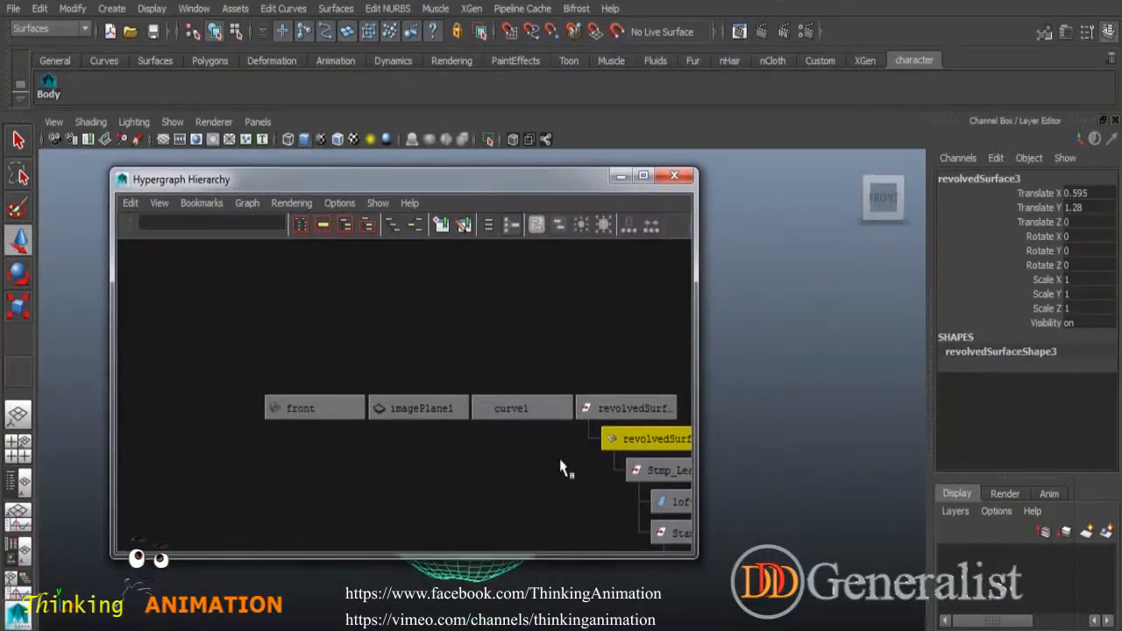
right_click_drag(571, 440, 467, 423, "alt")
middle_click_drag(590, 459, 467, 409, "alt")
right_click_drag(502, 412, 635, 435, "alt")
middle_click_drag(636, 434, 562, 413, "alt")
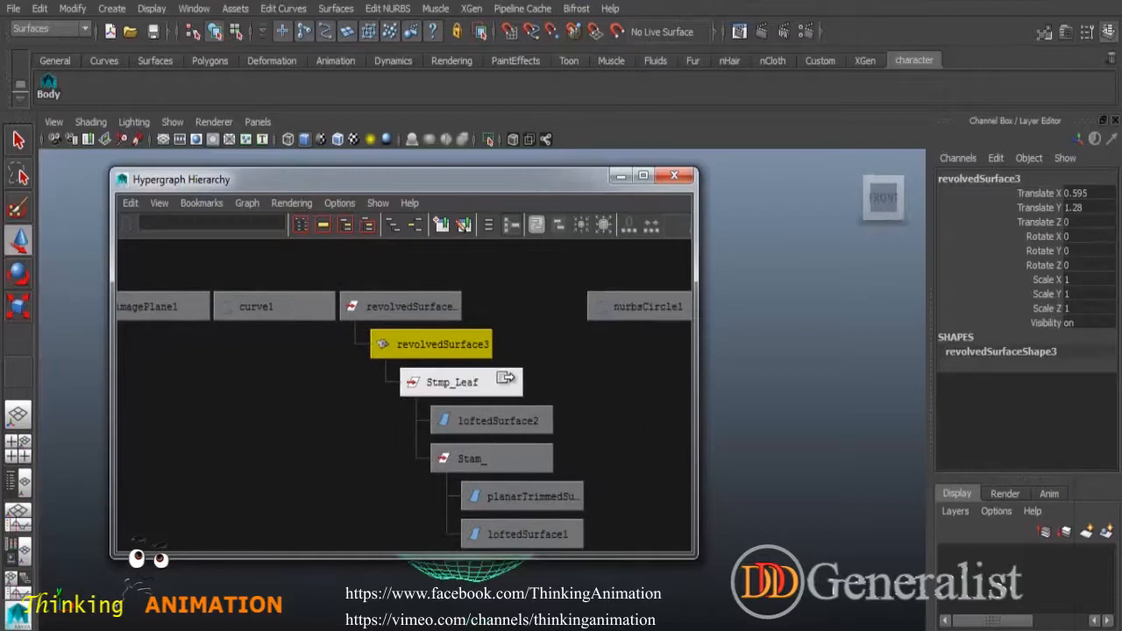
left_click(540, 368)
left_click(491, 386)
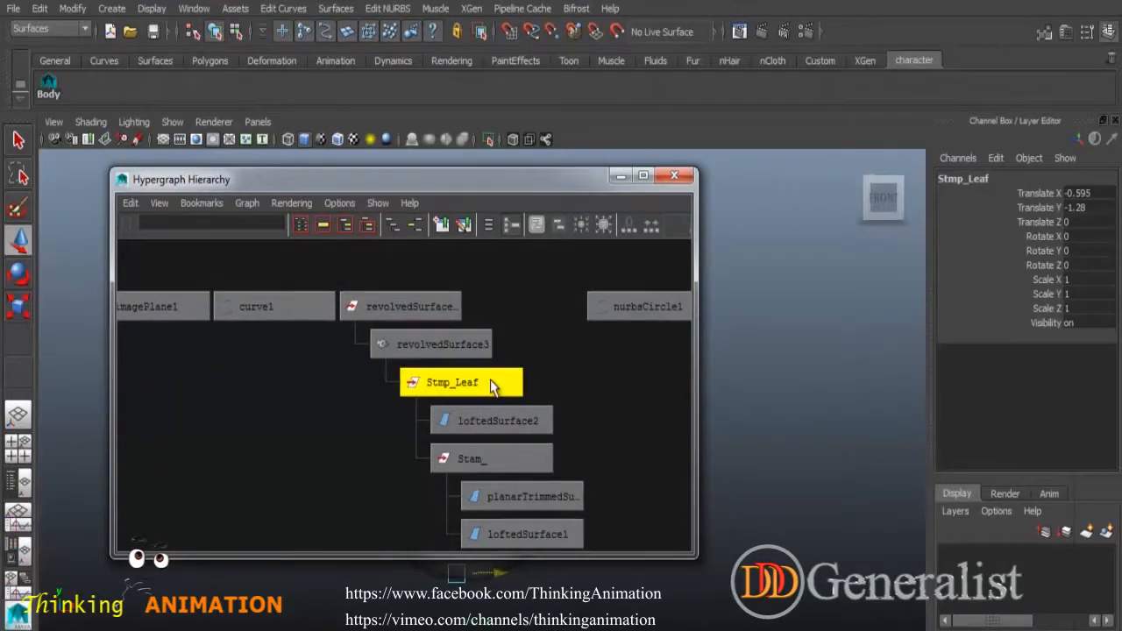
left_click(430, 306)
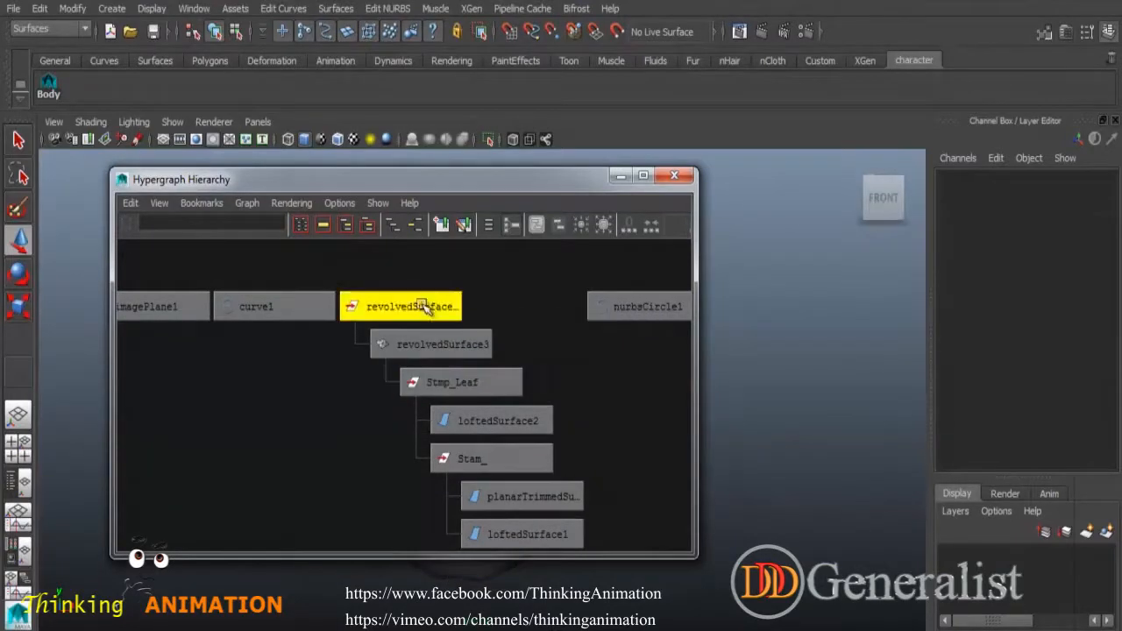
- Rename the apple's revolved surface as Apple, keeping the hierarchy window clear of the model
left_click_drag(497, 178, 258, 182)
left_click(506, 405)
double_click(992, 178)
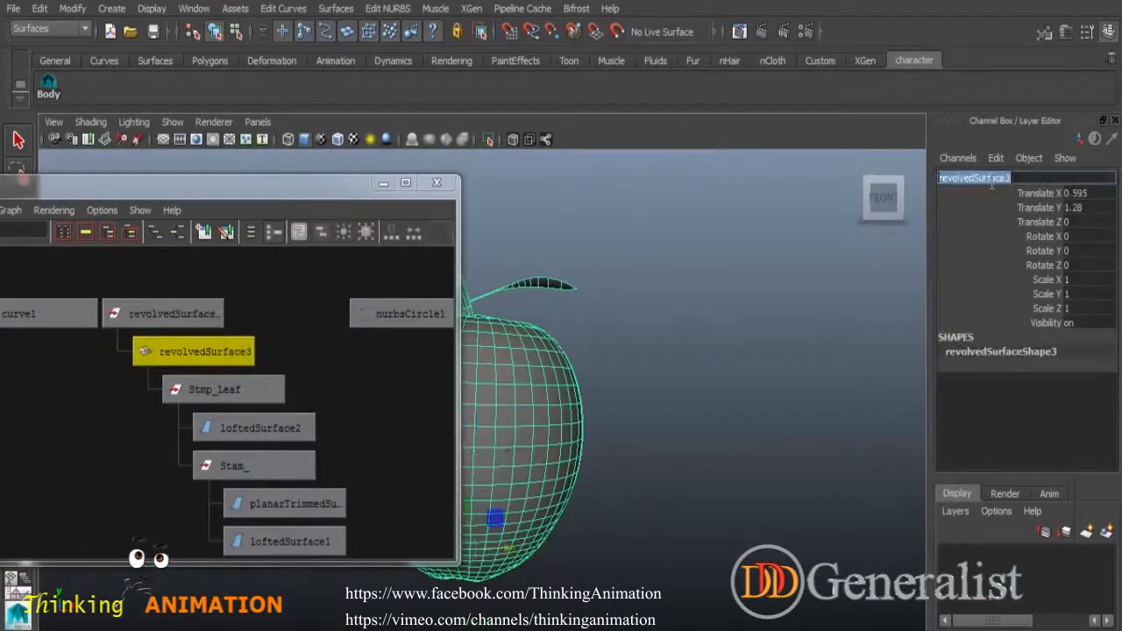
type("Apple")
key("Return")
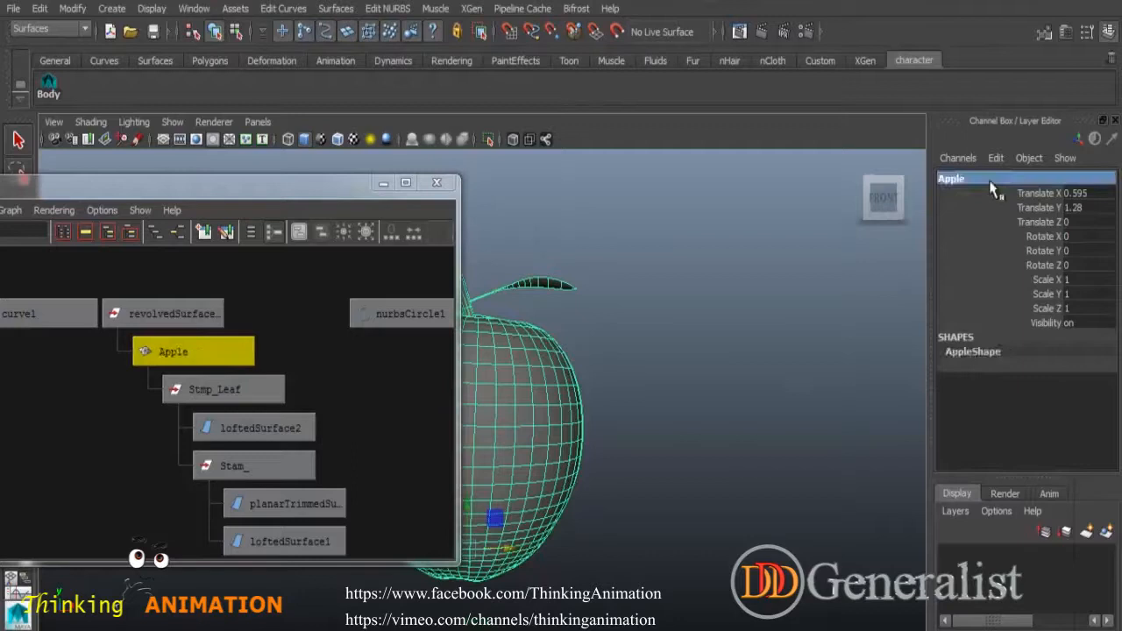
- Select the Stmp_Leaf group in the hierarchy graph and place the window clear of the apple in the viewport
left_click_drag(309, 183, 856, 180)
left_click(692, 281)
left_click(403, 352)
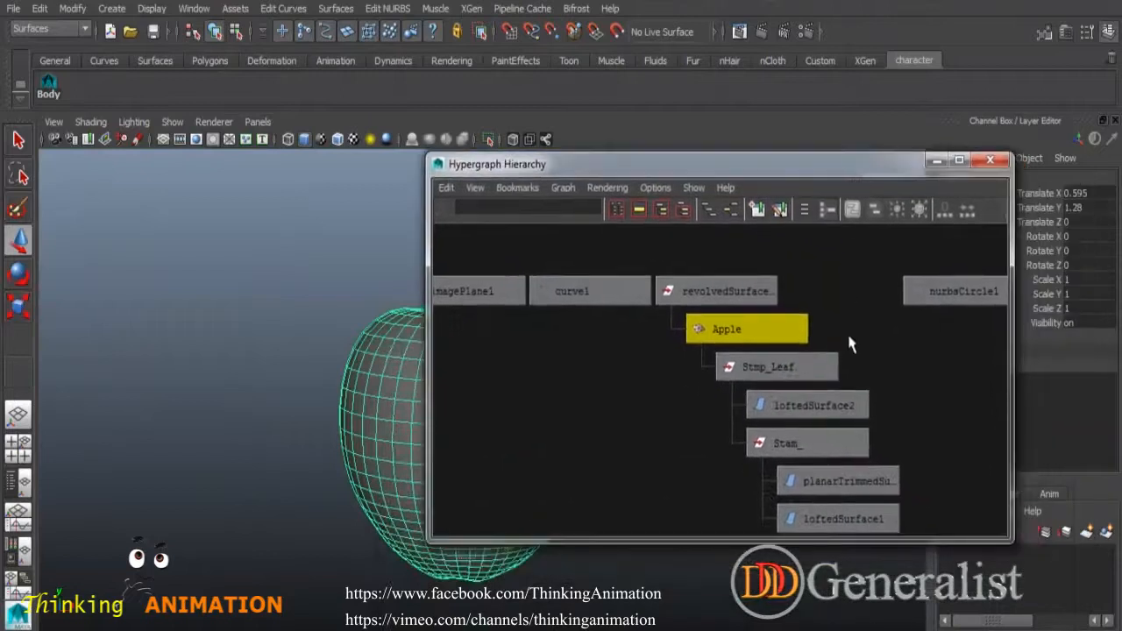
scroll(871, 378, "down", 1)
left_click(782, 321)
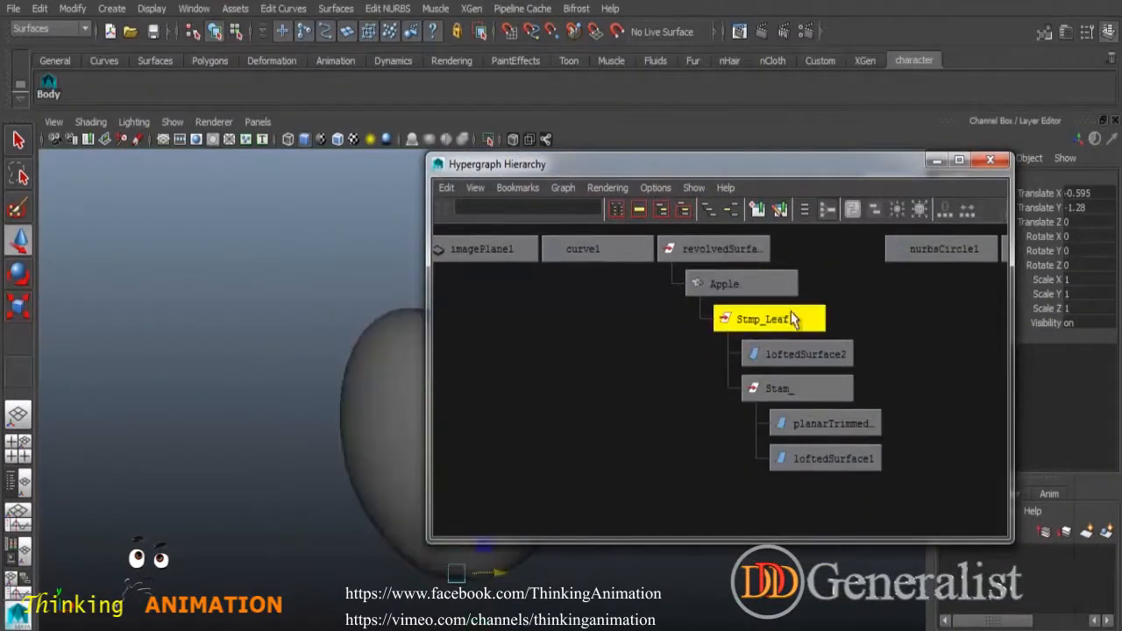
left_click_drag(760, 164, 929, 113)
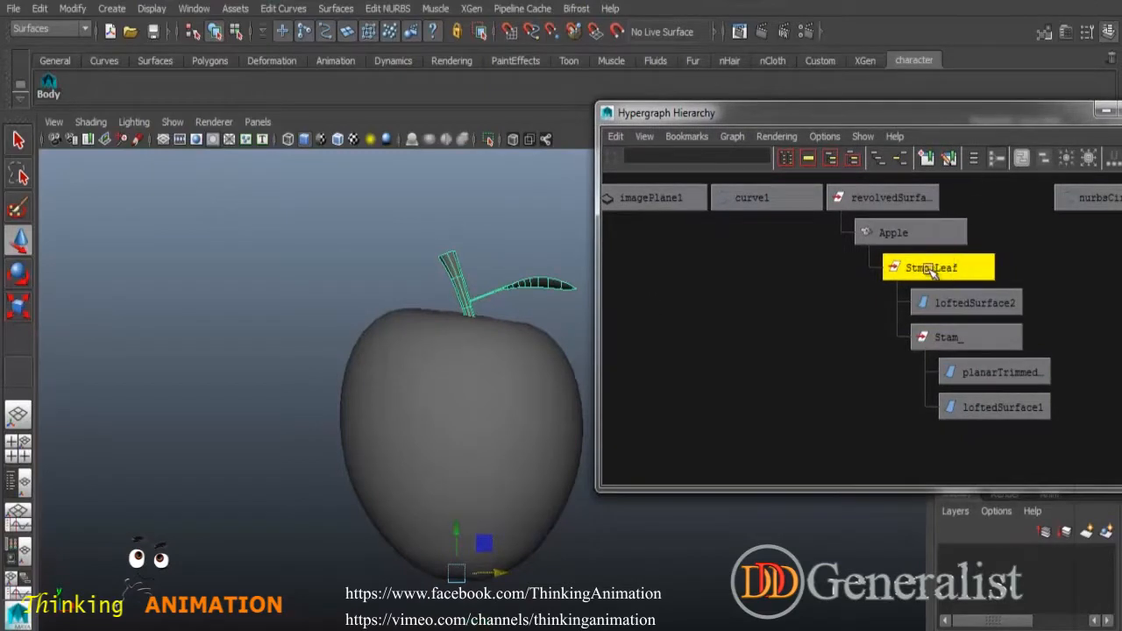
- Unparent the Stmp_Leaf group from Apple in the hierarchy graph, then select Apple alone and check it in the viewport
middle_click_drag(948, 264, 966, 260)
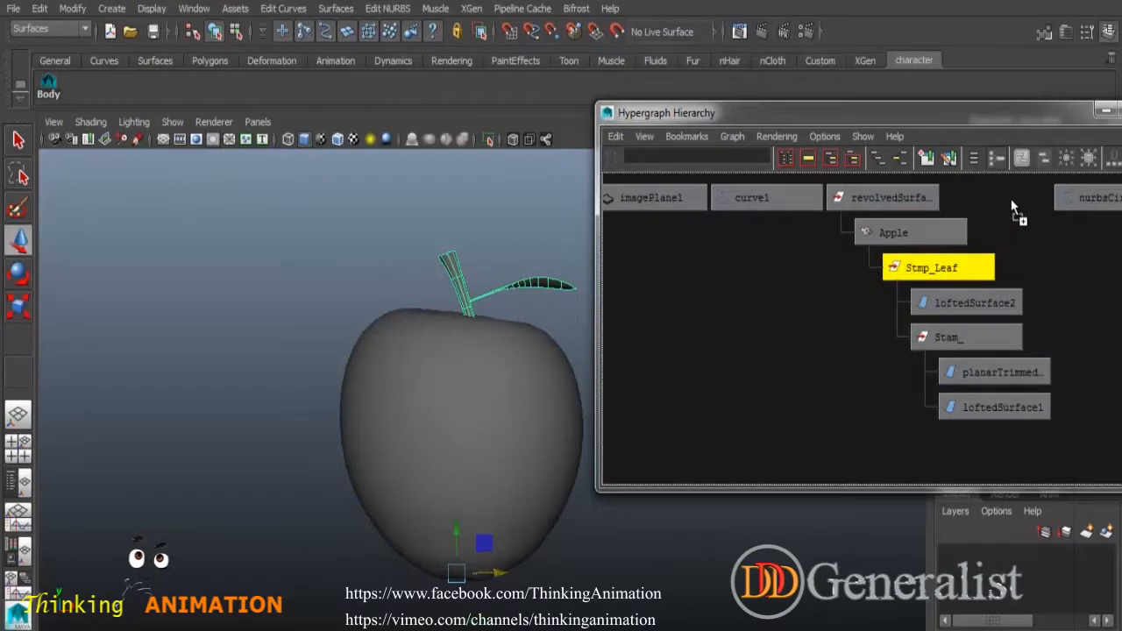
middle_click_drag(1012, 210, 1014, 201)
left_click_drag(1036, 118, 958, 106)
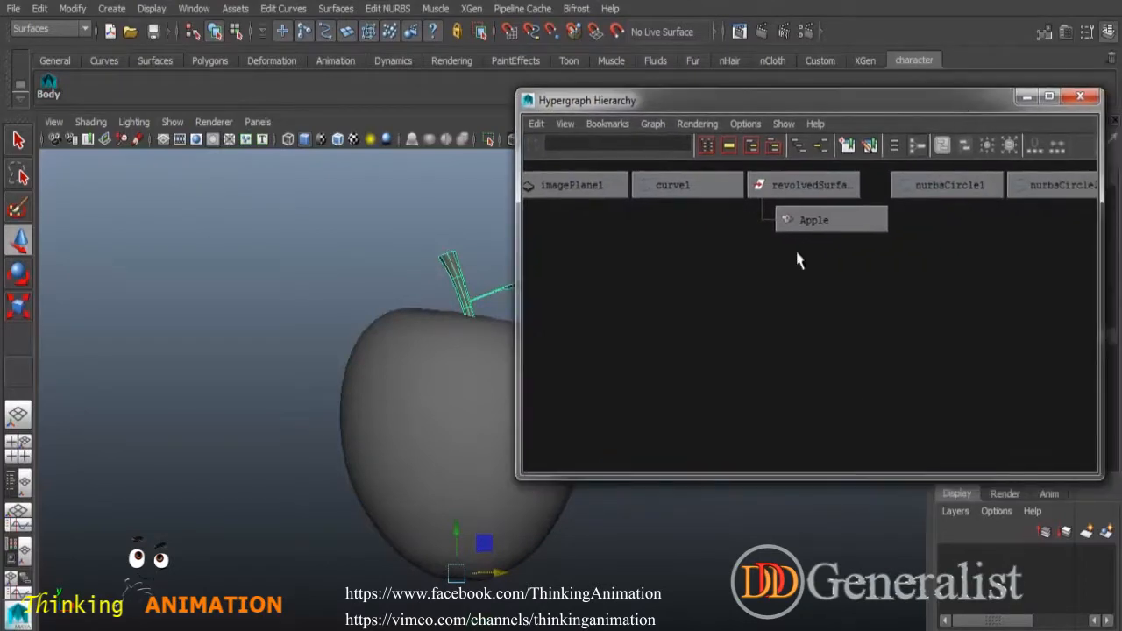
left_click(824, 220)
middle_click_drag(459, 375, 298, 384, "alt")
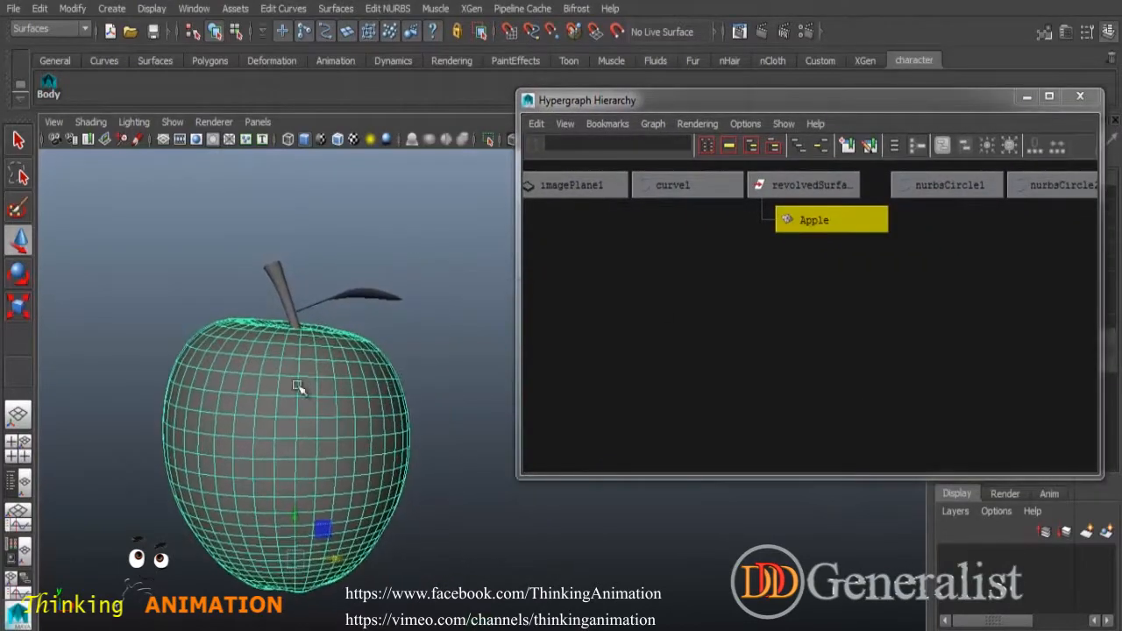
mouse_move(413, 383)
left_mouse_down("alt")
mouse_move(395, 441)
mouse_move(453, 391)
mouse_move(431, 395)
mouse_move(410, 374)
left_mouse_up("alt")
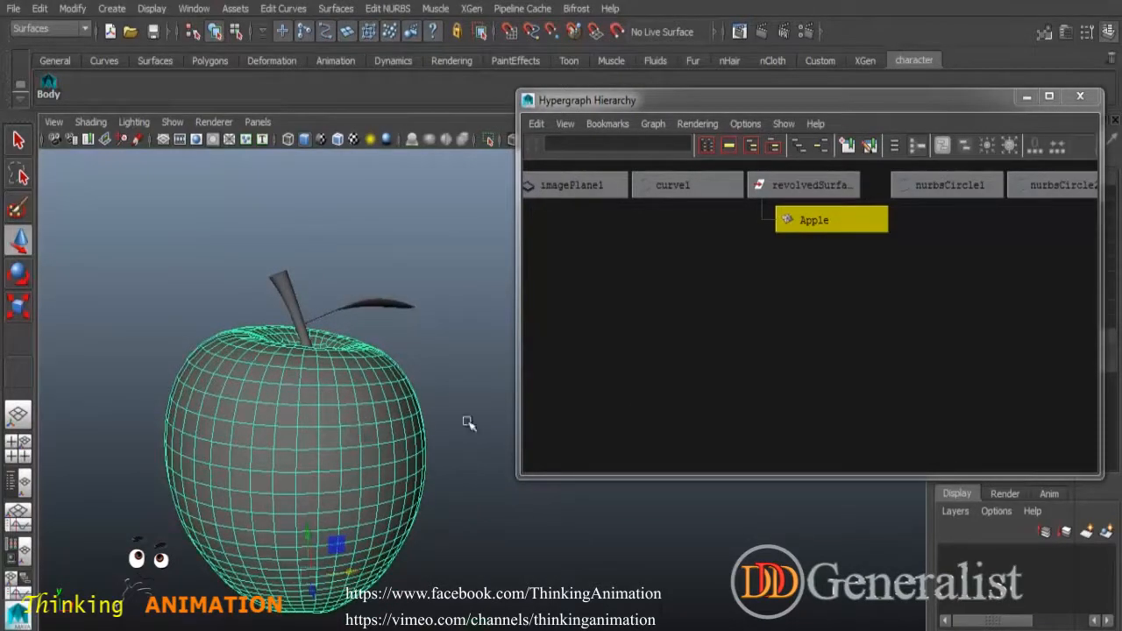
- Select the Stmp_Leaf group at the end of the hierarchy graph's row and try to move it back under Apple
scroll(862, 378, "down", 8)
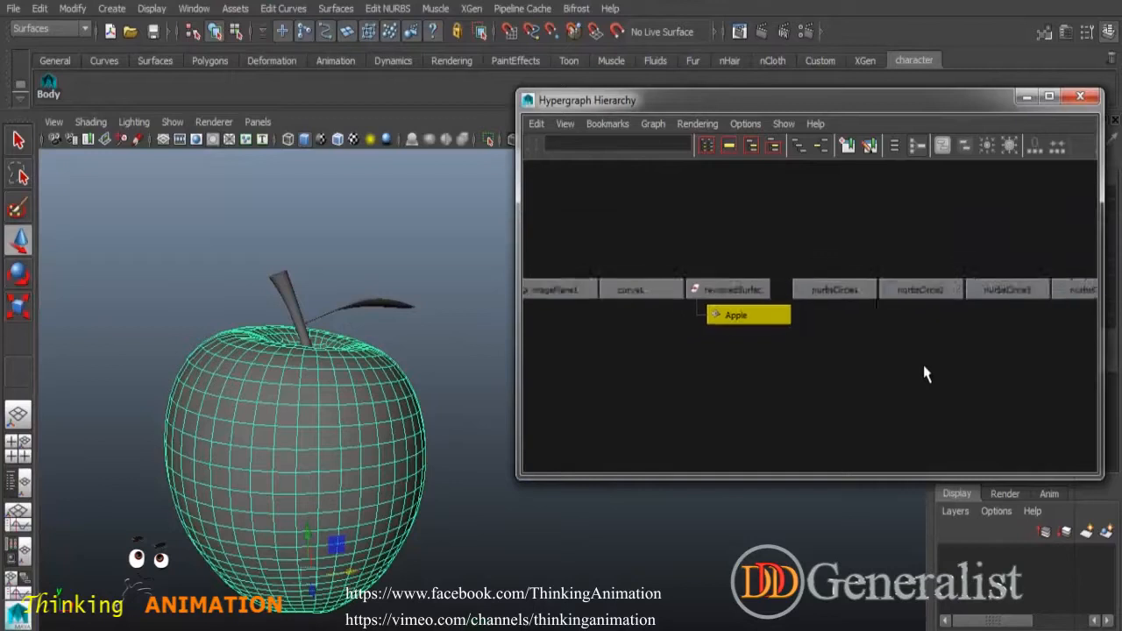
scroll(934, 369, "down", 6)
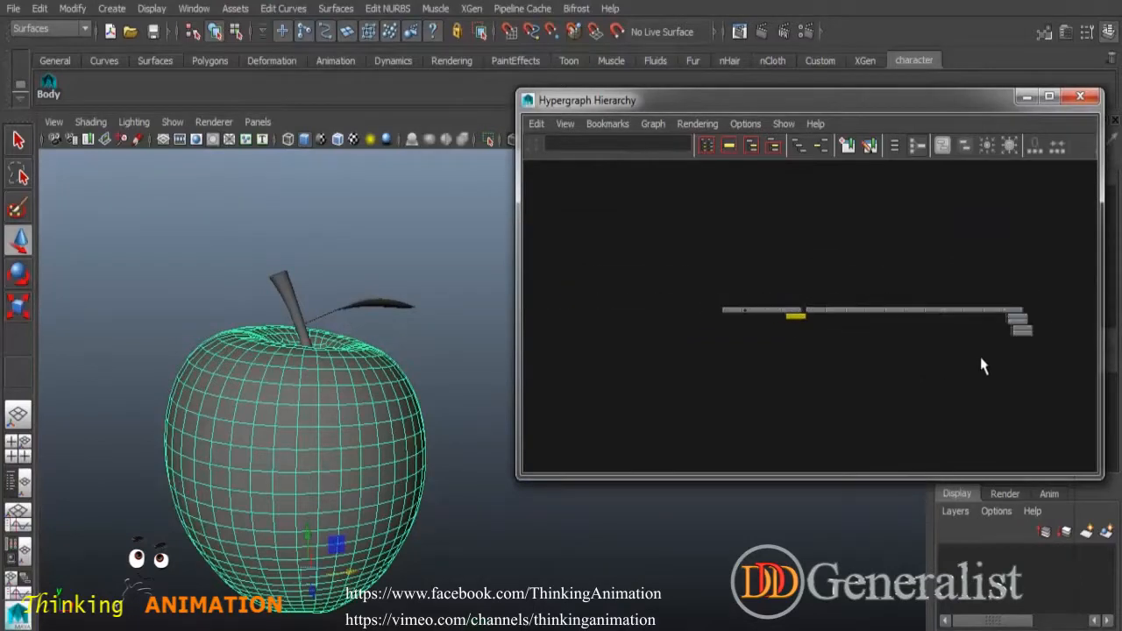
middle_click_drag(981, 348, 863, 327, "alt")
scroll(866, 338, "up", 4)
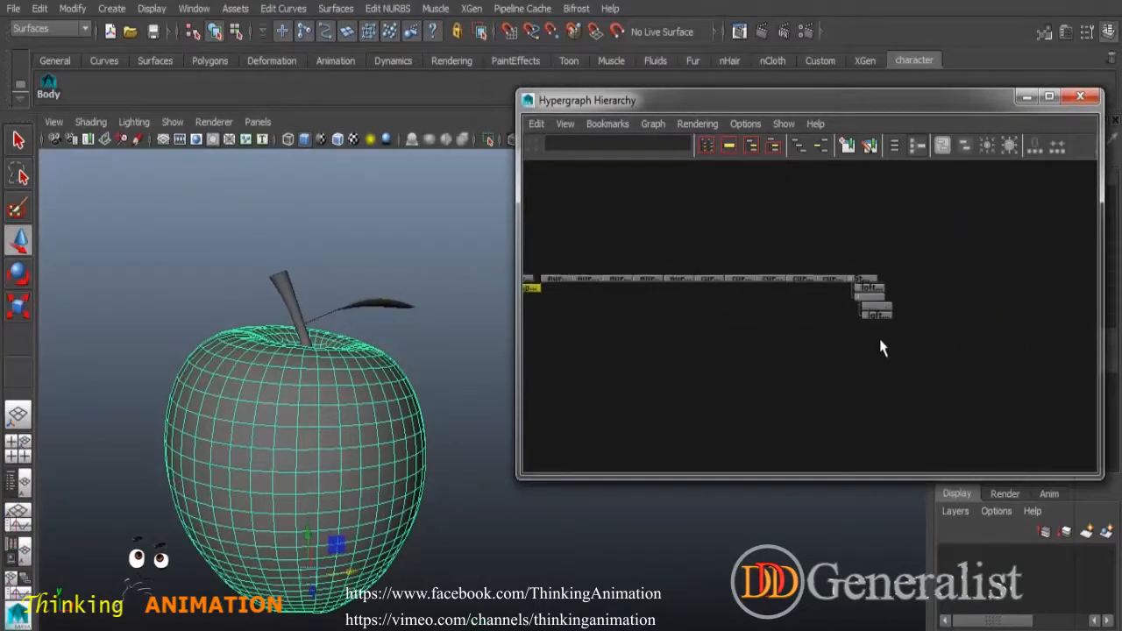
left_click(871, 278)
middle_click_drag(872, 282, 824, 295)
middle_click_drag(734, 318, 877, 313, "alt")
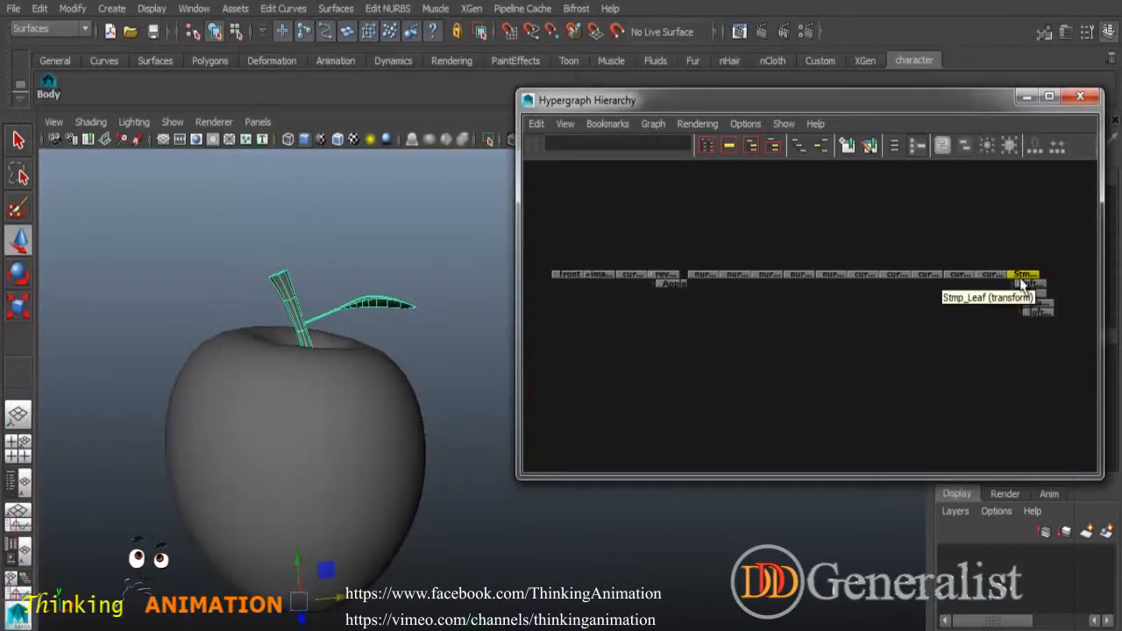
middle_click_drag(1019, 275, 936, 300)
middle_click_drag(673, 317, 671, 315)
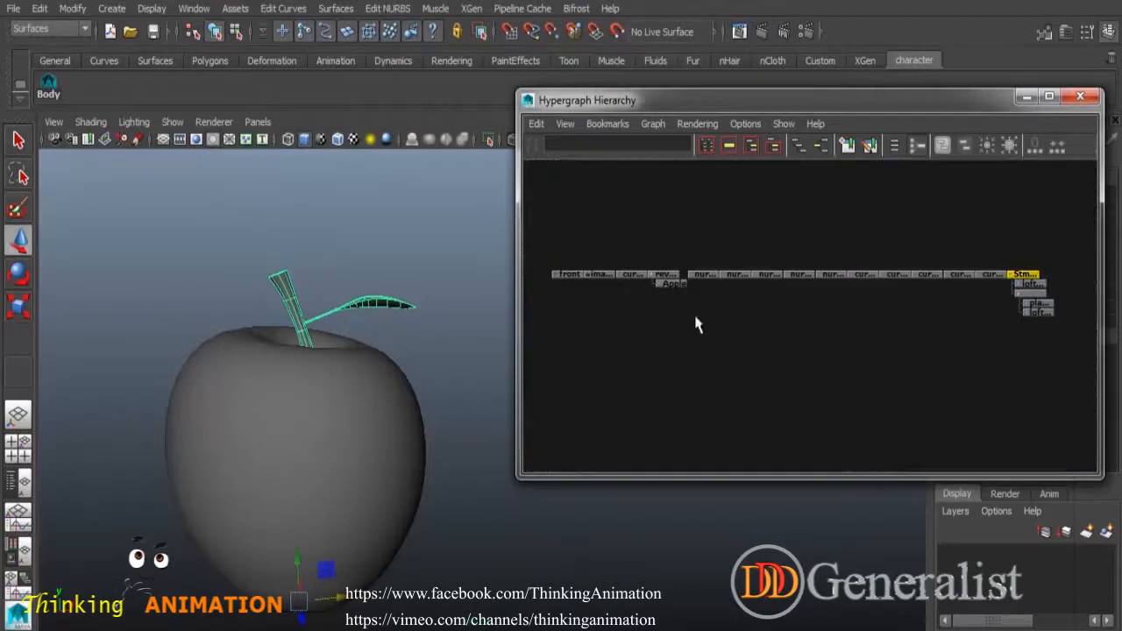
- Examine the Stmp_Leaf group's child nodes and follow the row of nodes back to Apple in the hierarchy graph
scroll(724, 326, "up", 2)
scroll(786, 323, "up", 1)
middle_click_drag(1006, 306, 659, 329, "alt")
scroll(819, 325, "up", 6)
middle_click_drag(856, 306, 989, 320, "alt")
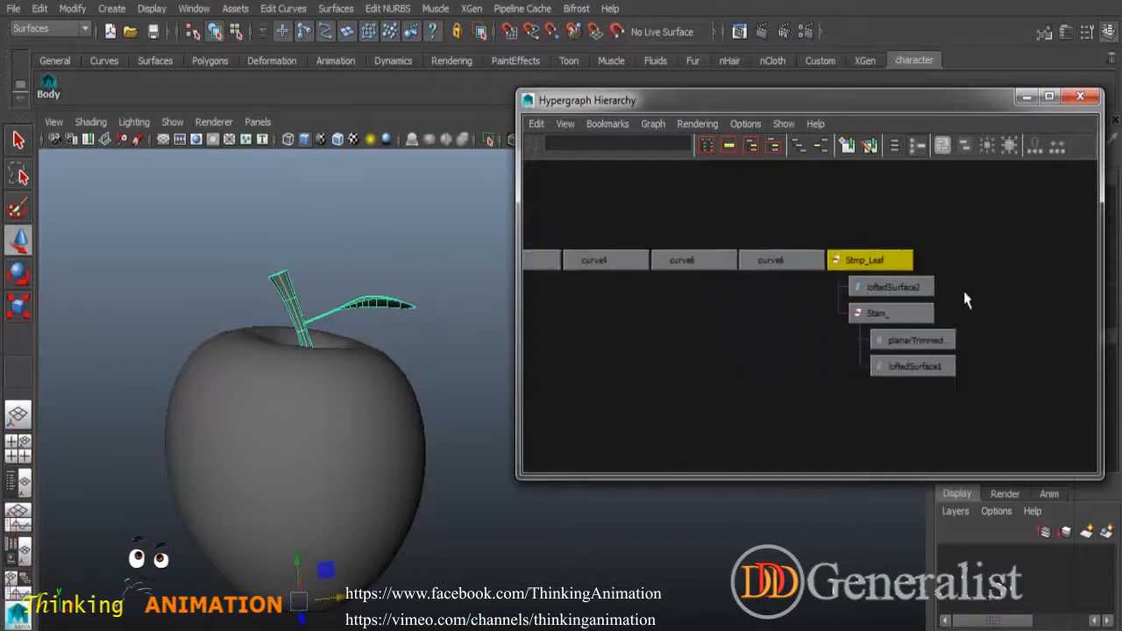
scroll(964, 298, "up", 2)
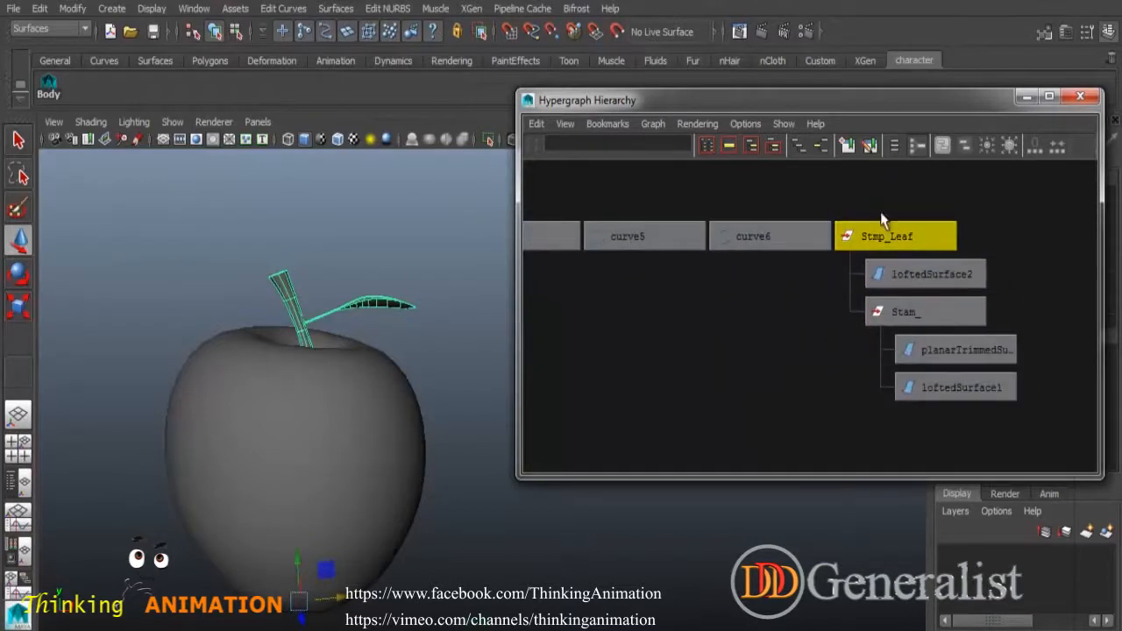
middle_click_drag(710, 318, 929, 325, "alt")
middle_click_drag(625, 272, 841, 286, "alt")
middle_click_drag(640, 278, 946, 277, "alt")
mouse_move(602, 272)
middle_mouse_down("alt")
mouse_move(860, 270)
mouse_move(807, 274)
middle_mouse_up("alt")
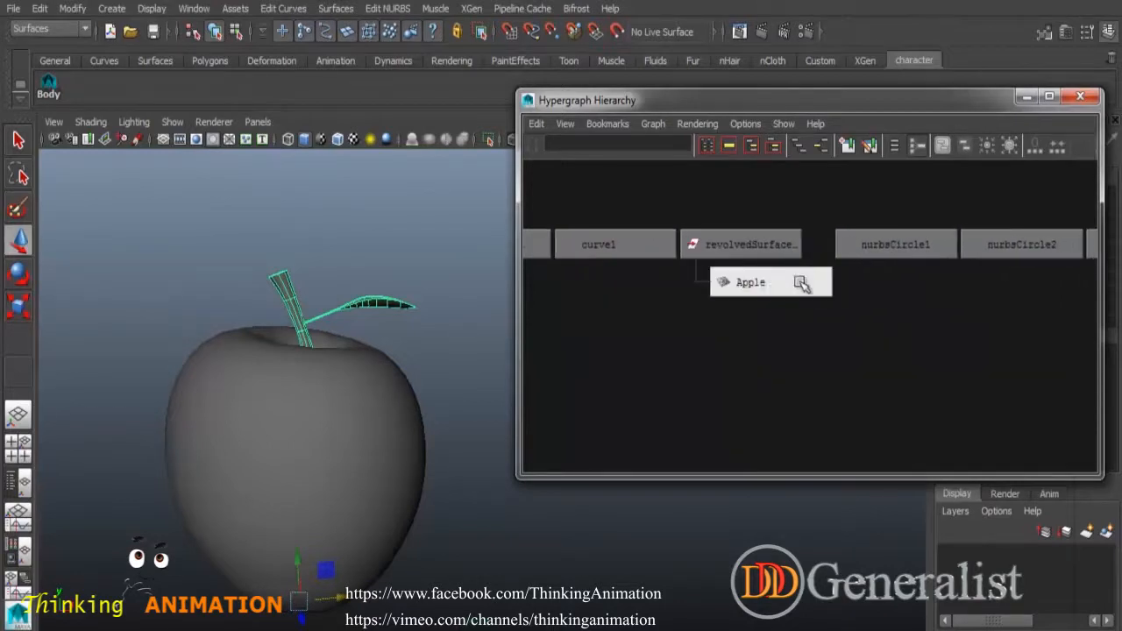
- Select the Apple node in the hierarchy graph and minimize the Hypergraph Hierarchy window to clear the viewport
left_click(769, 282)
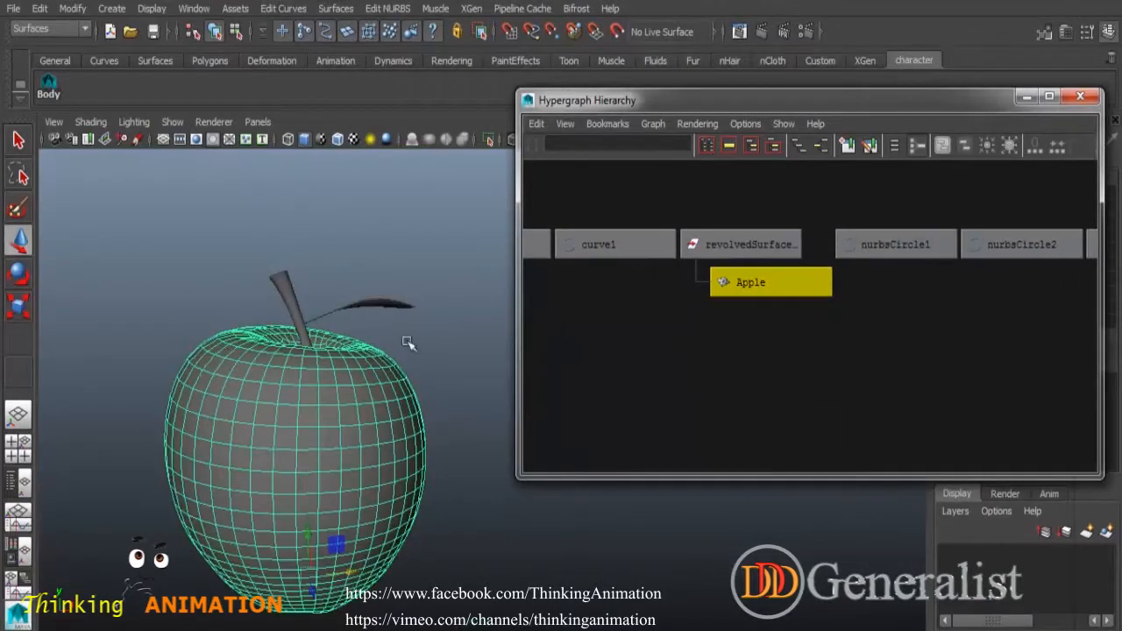
left_click_drag(953, 102, 849, 108)
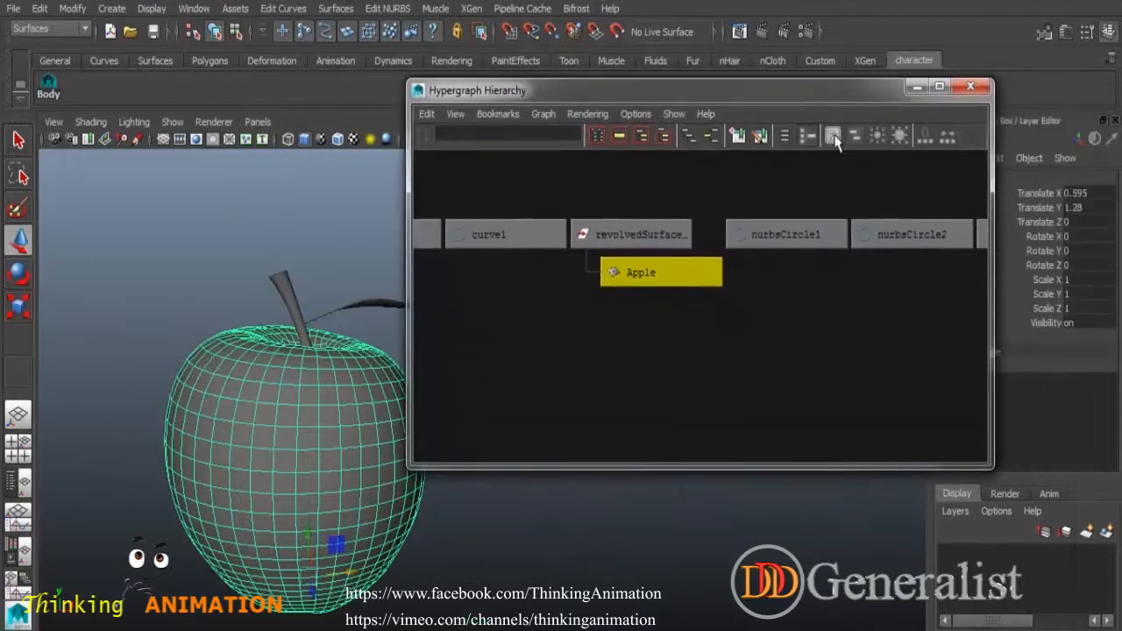
left_click(752, 331)
left_click(646, 273)
left_click_drag(732, 98, 769, 68)
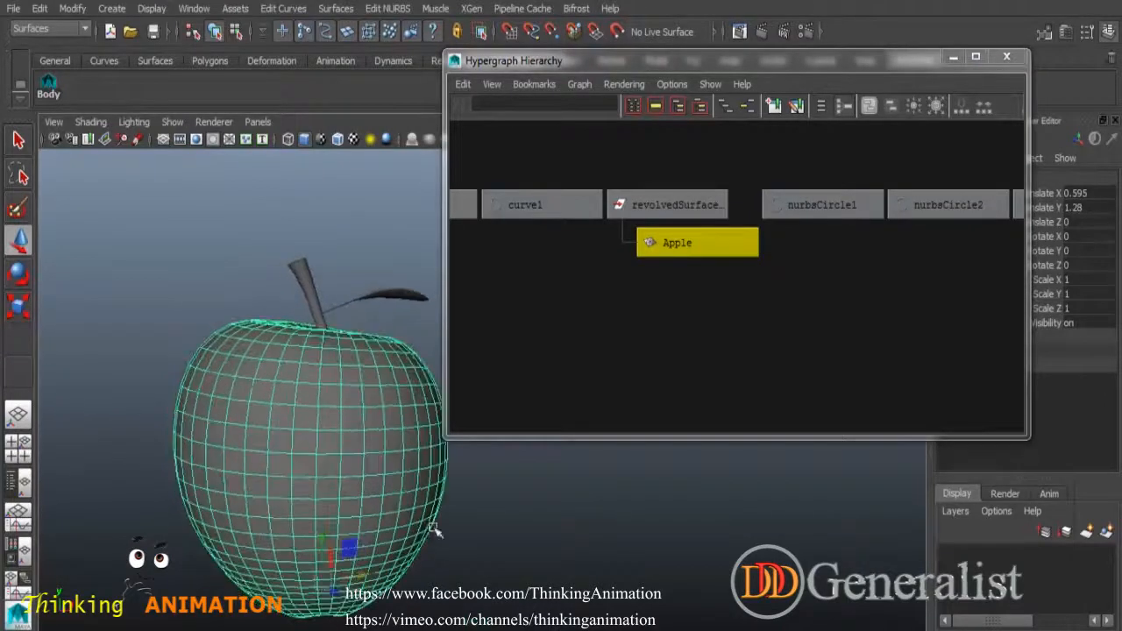
left_click(954, 59)
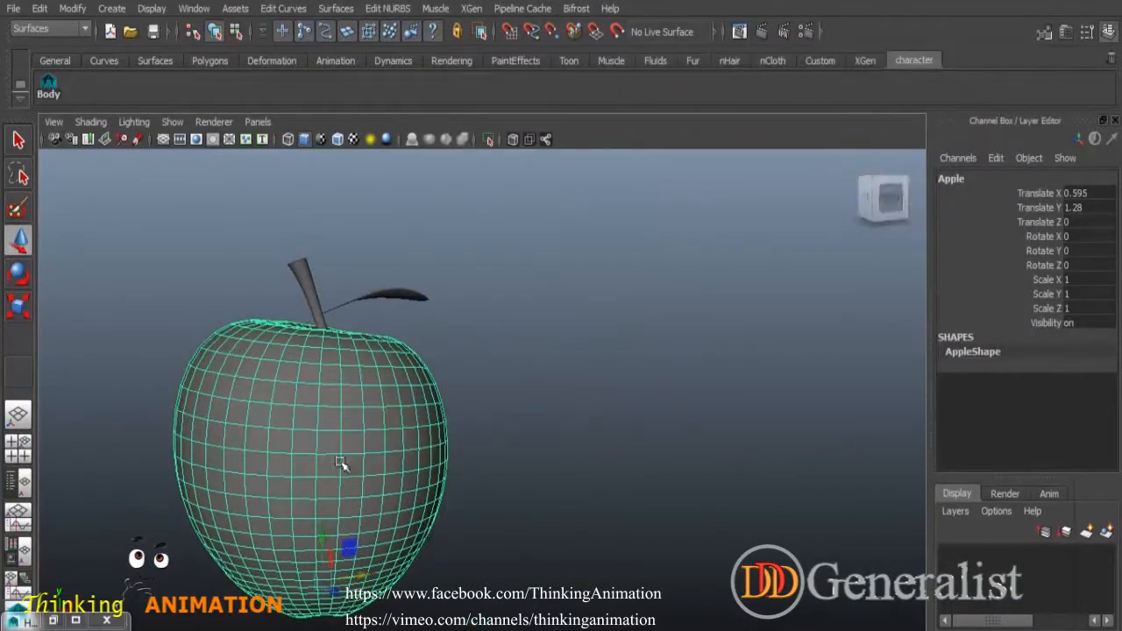
- Assign a new Lambert material to the selected apple
right_click(342, 383)
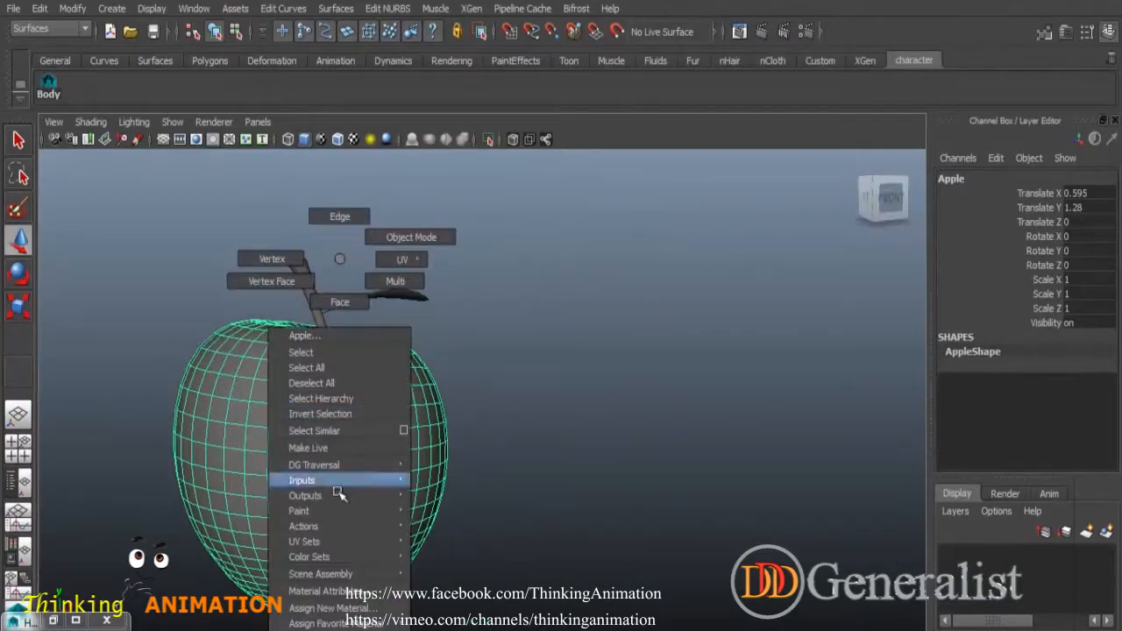
left_click(326, 608)
left_click_drag(525, 143, 619, 54)
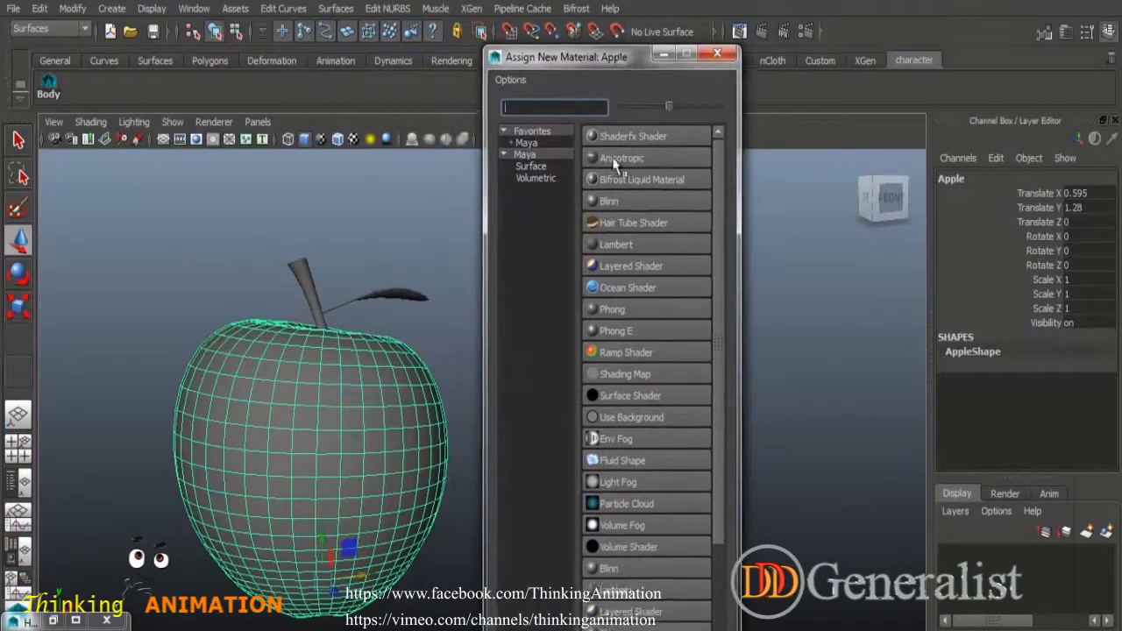
left_click(614, 244)
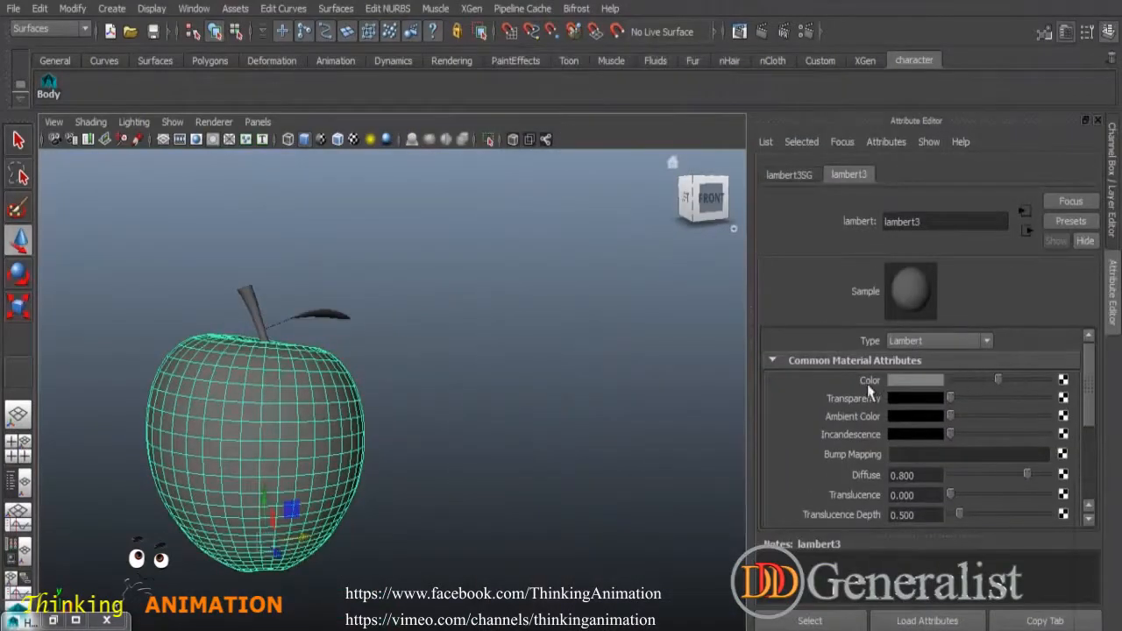
- Set the apple's Lambert material colour to bright green and check the shaded model
scroll(1091, 377, "down", 5)
scroll(1090, 377, "up", 5)
left_click(922, 382)
left_click(903, 336)
left_click_drag(622, 416, 499, 421, "alt")
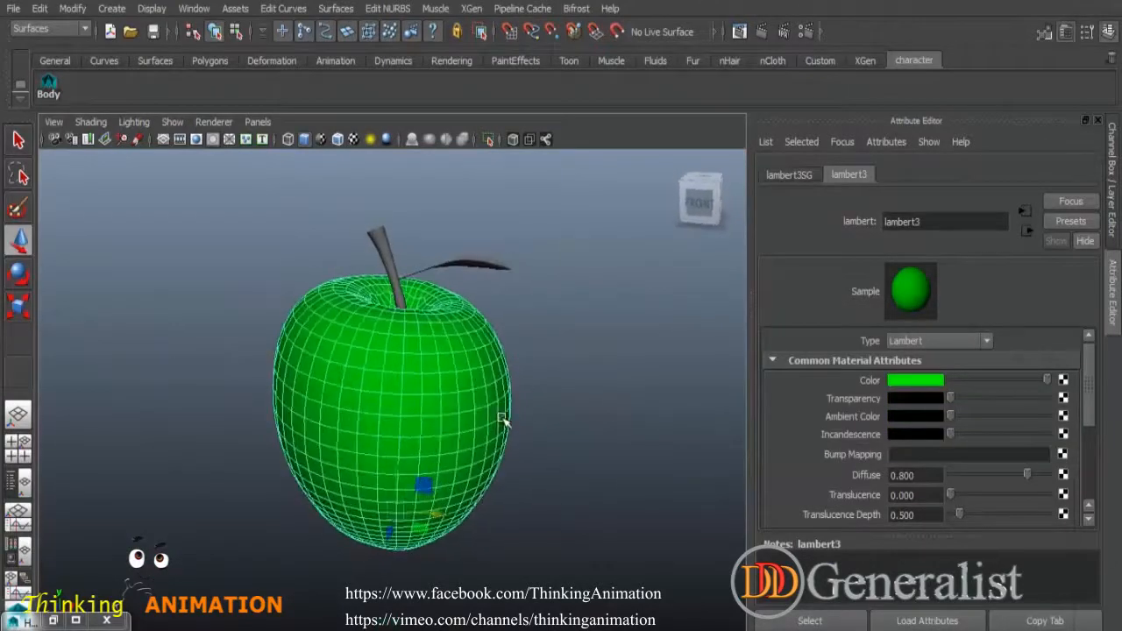
mouse_move(450, 373)
left_mouse_down("alt")
mouse_move(426, 328)
mouse_move(268, 308)
mouse_move(405, 384)
mouse_move(465, 342)
mouse_move(430, 366)
mouse_move(451, 363)
left_mouse_up("alt")
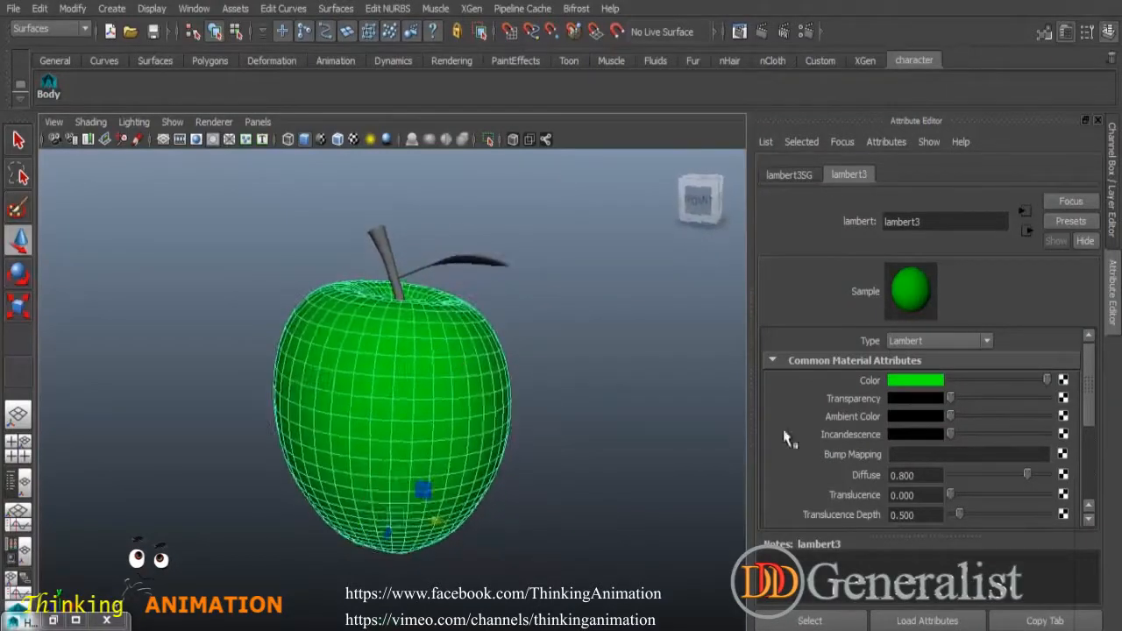
- Try a Noise texture on the colour of the apple's Lambert material
left_click(1062, 381)
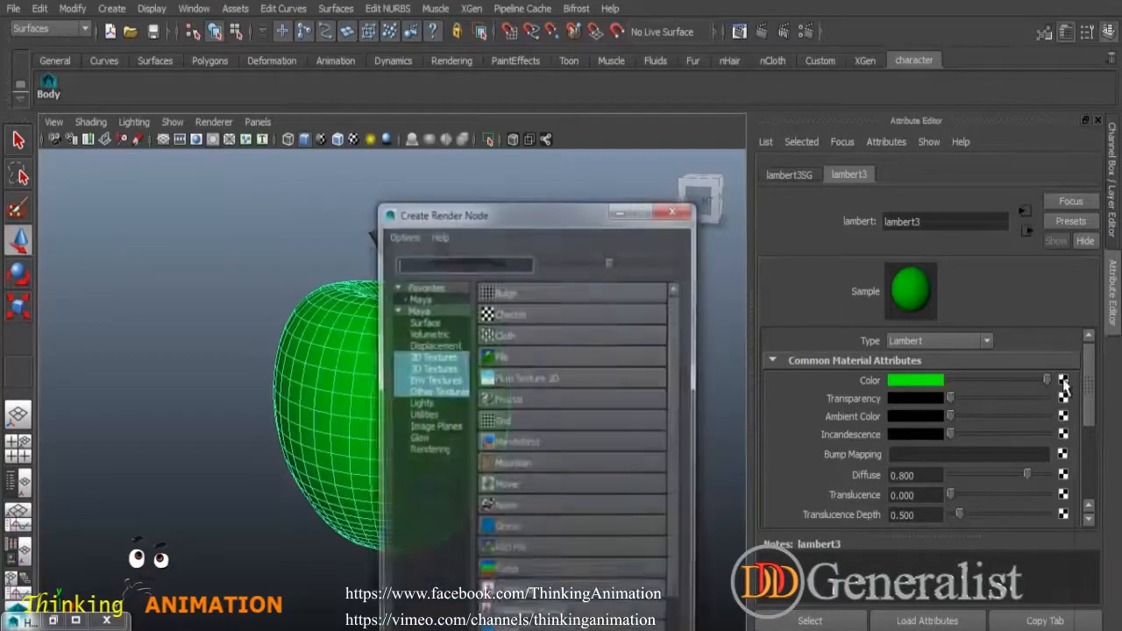
left_click_drag(574, 213, 550, 14)
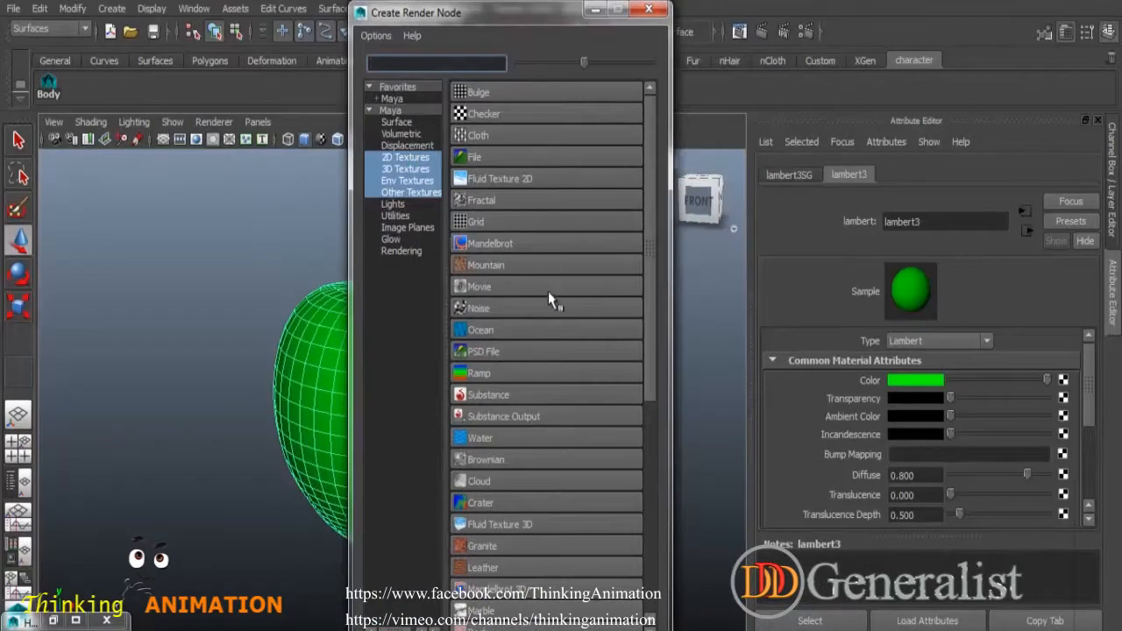
left_click(461, 307)
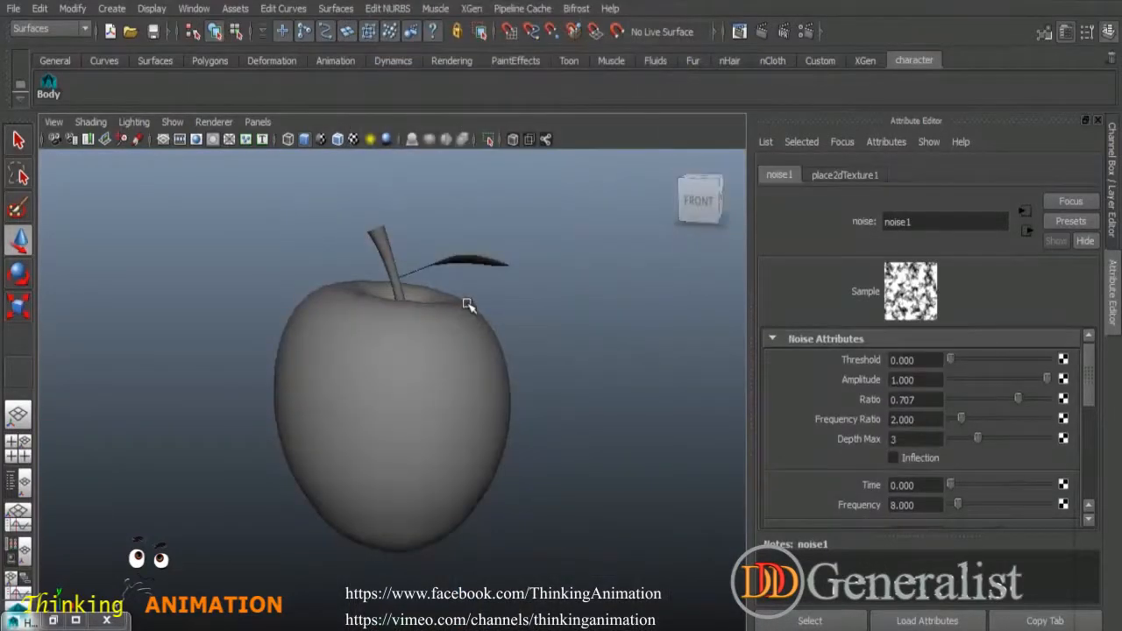
- Reselect the apple and map a Ramp texture to the colour of its lambert3 material
left_click(467, 304)
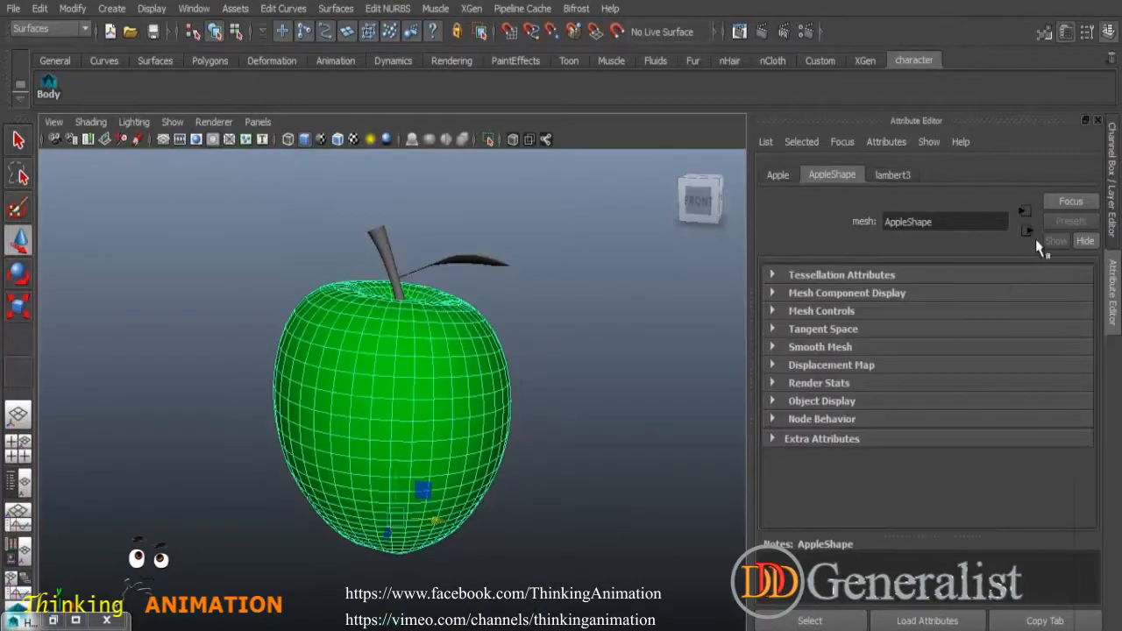
left_click(894, 175)
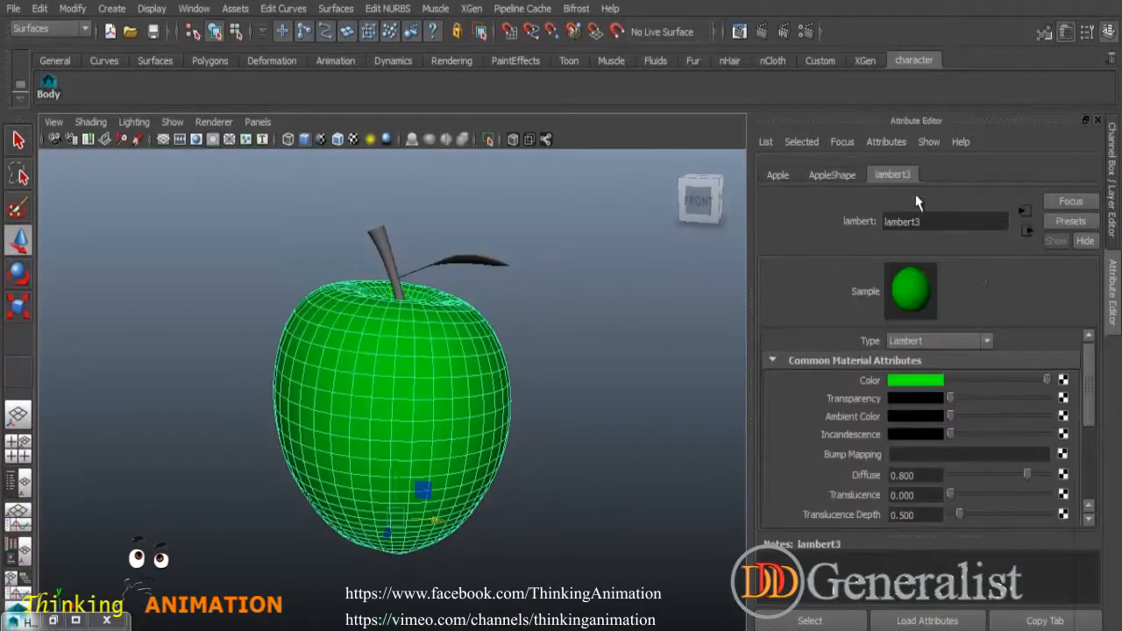
left_click(1064, 380)
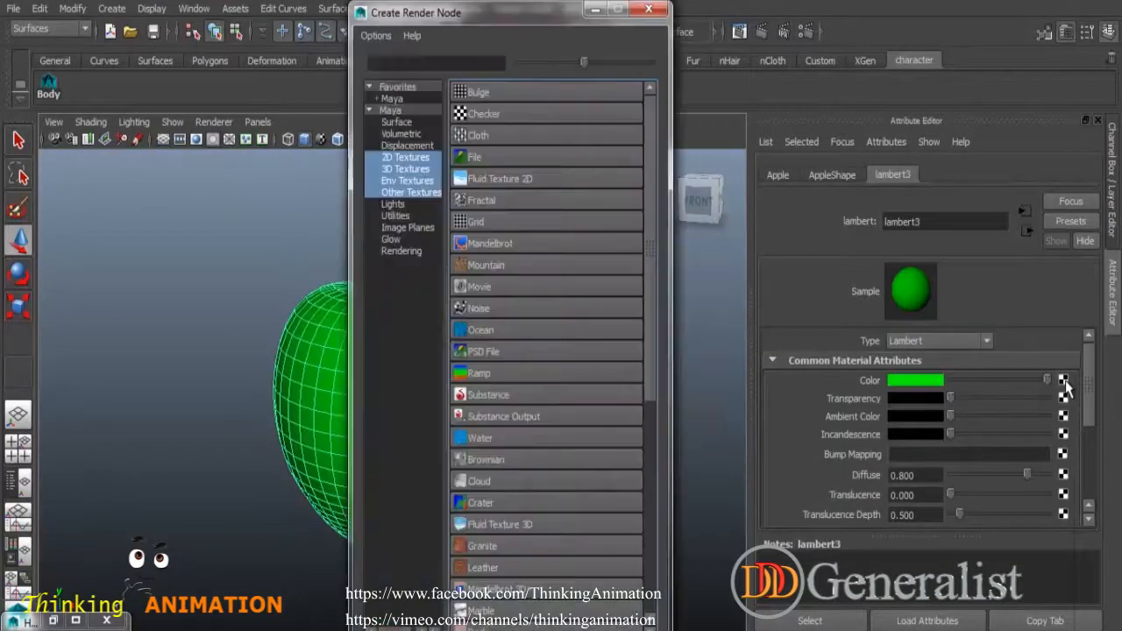
left_click(479, 377)
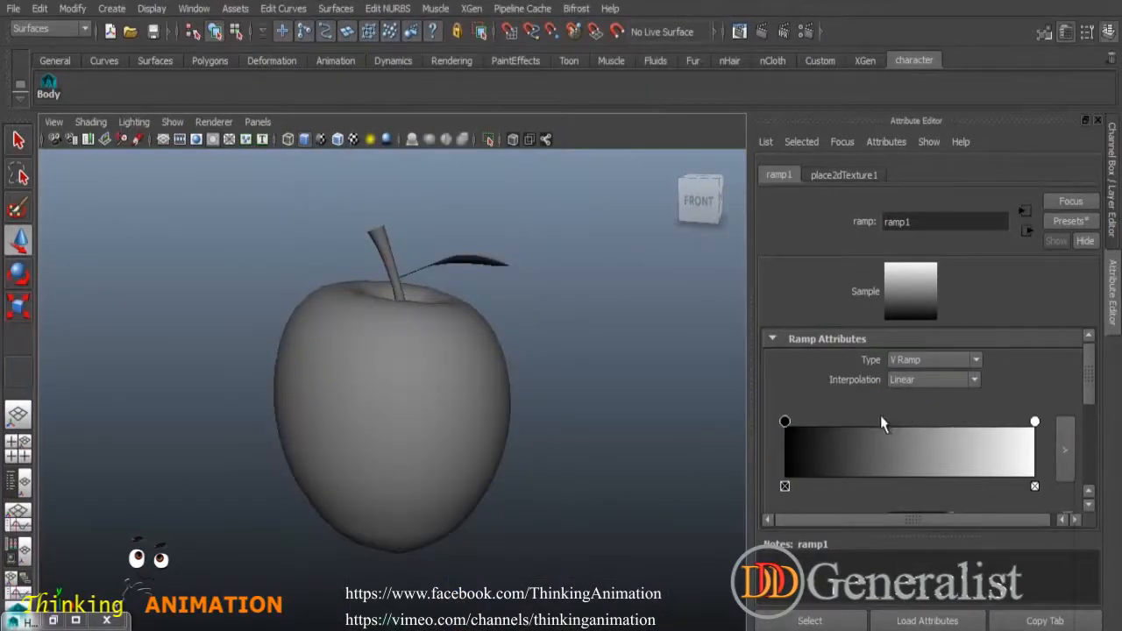
- Replace the ramp's colours with the Rainbow preset
left_click(1071, 224)
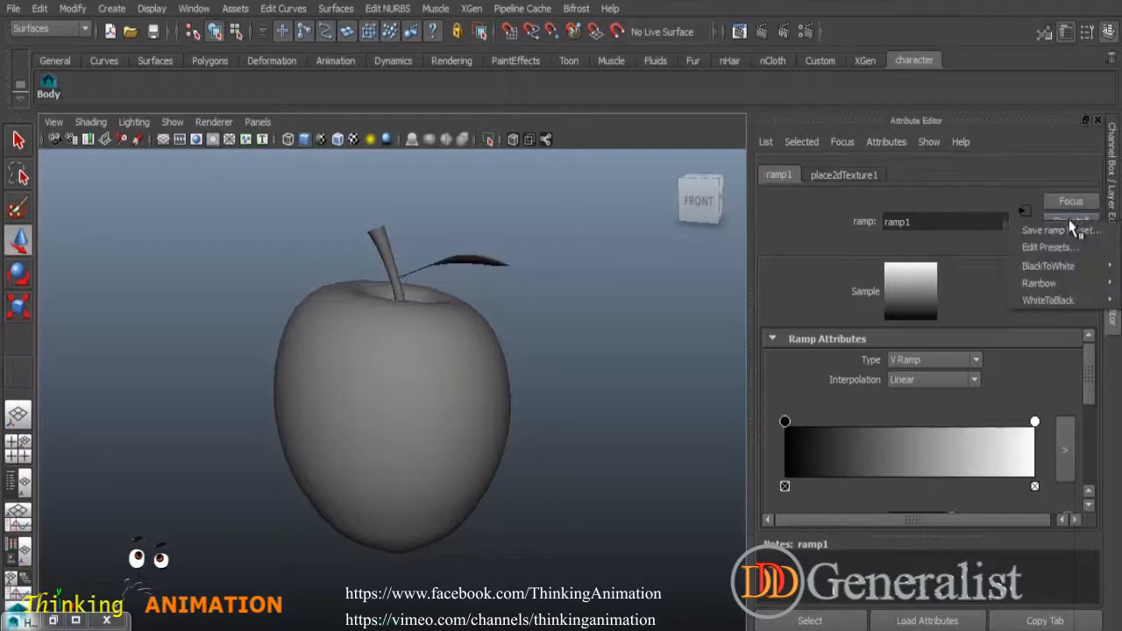
mouse_move(1057, 265)
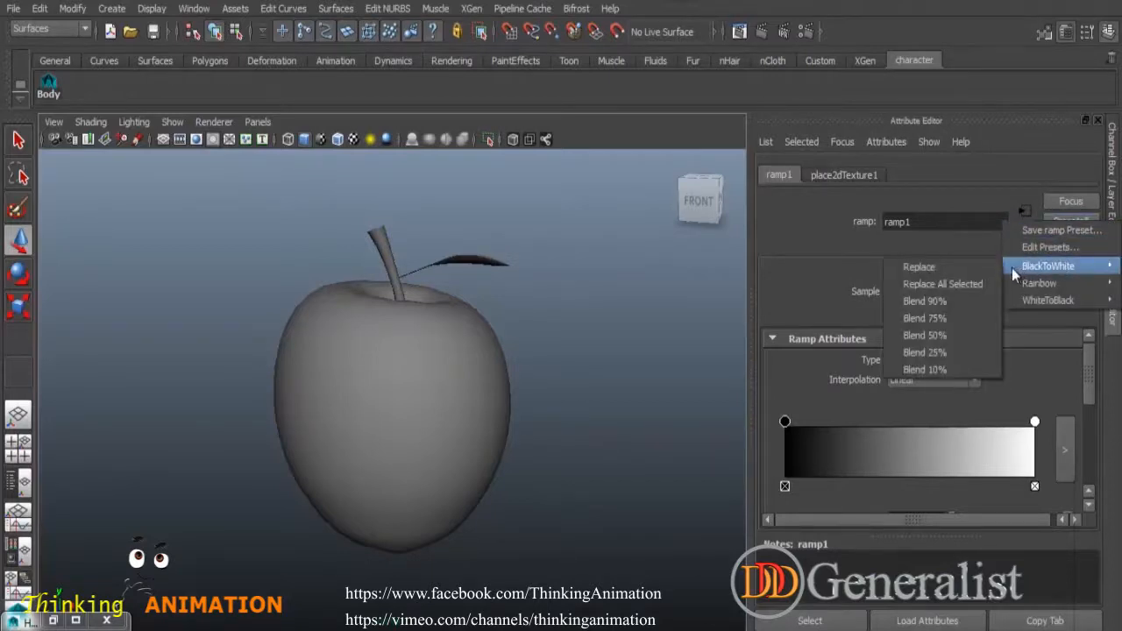
mouse_move(1039, 283)
left_click(918, 287)
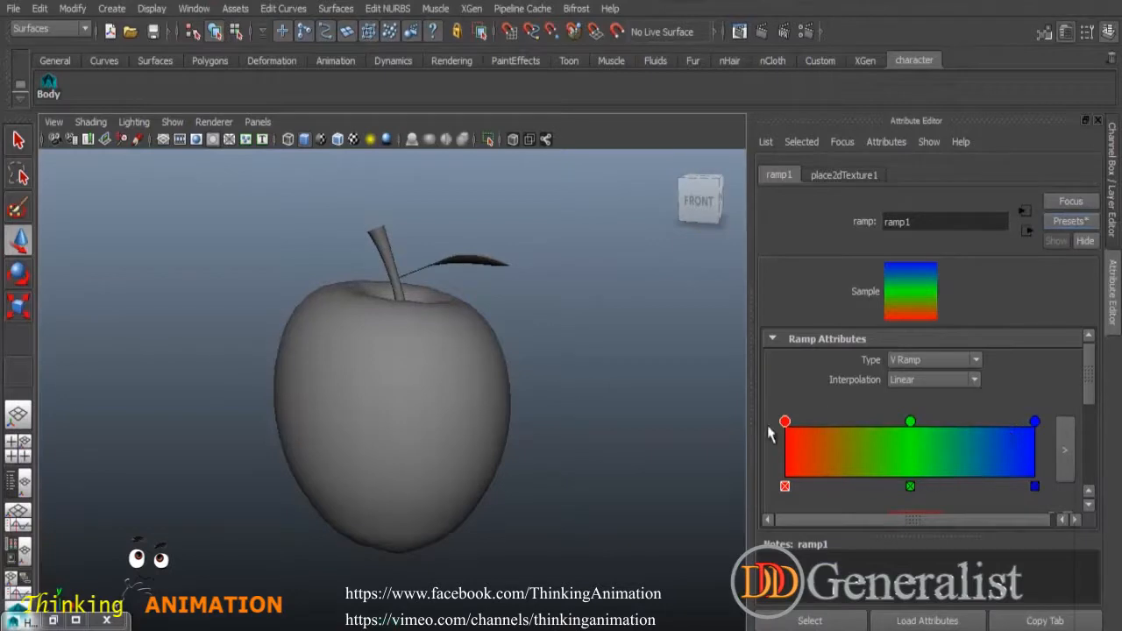
- Turn on textured display in the viewport and inspect the rainbow ramp around the apple
left_click(614, 377)
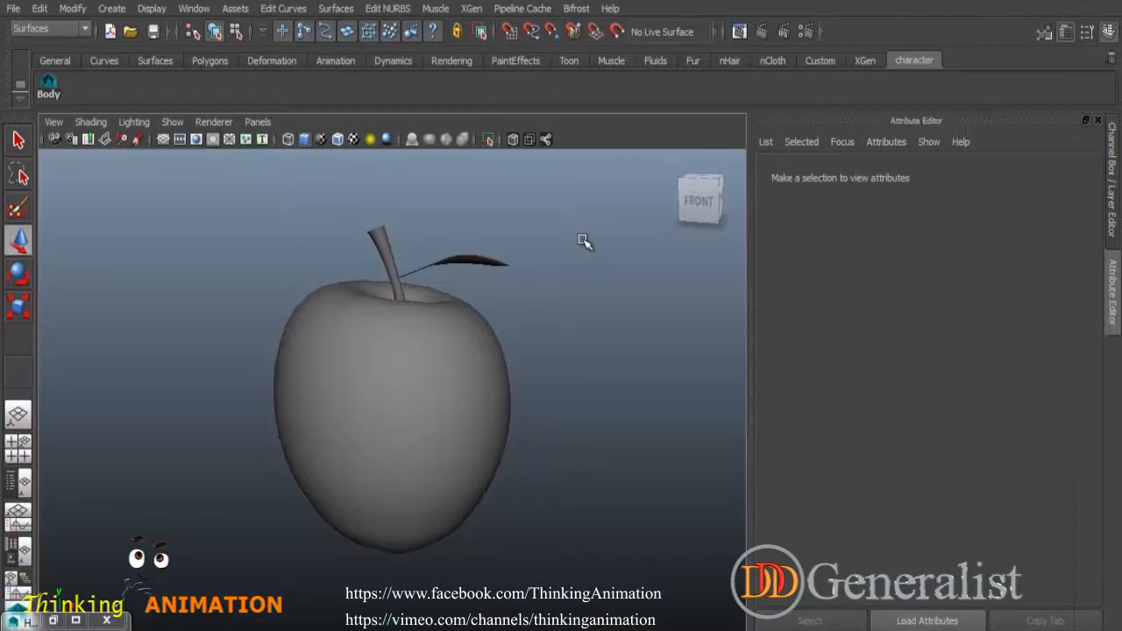
key("6")
left_click_drag(592, 363, 441, 377, "alt")
- Set the type of the ramp on the apple's colour to U Ramp and check how it runs over the surface
left_click(443, 379)
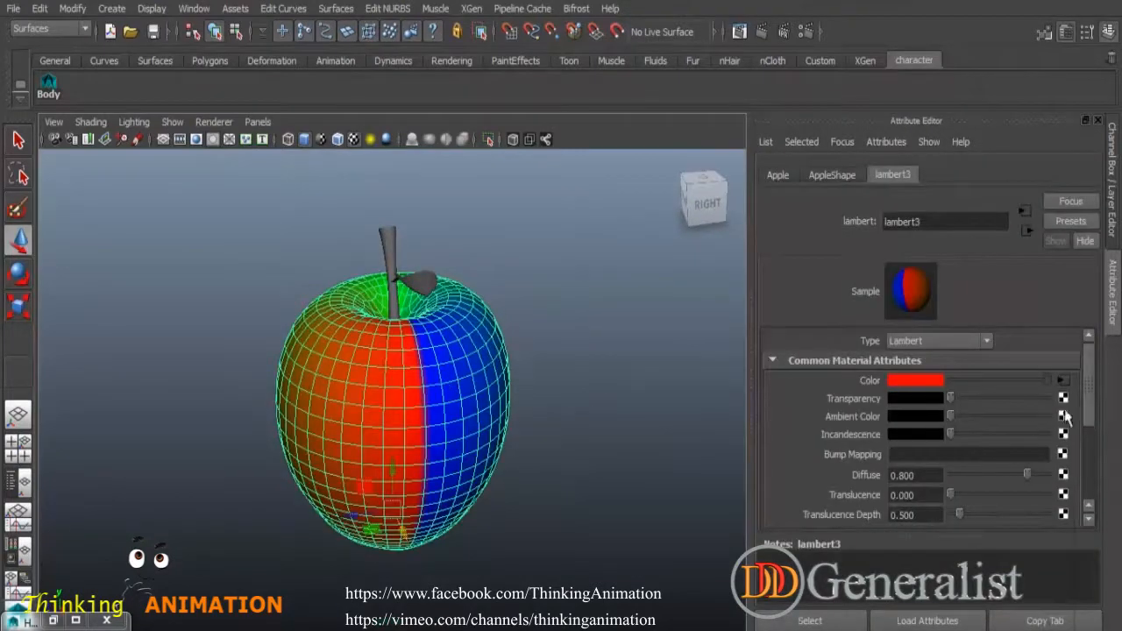
left_click(1063, 380)
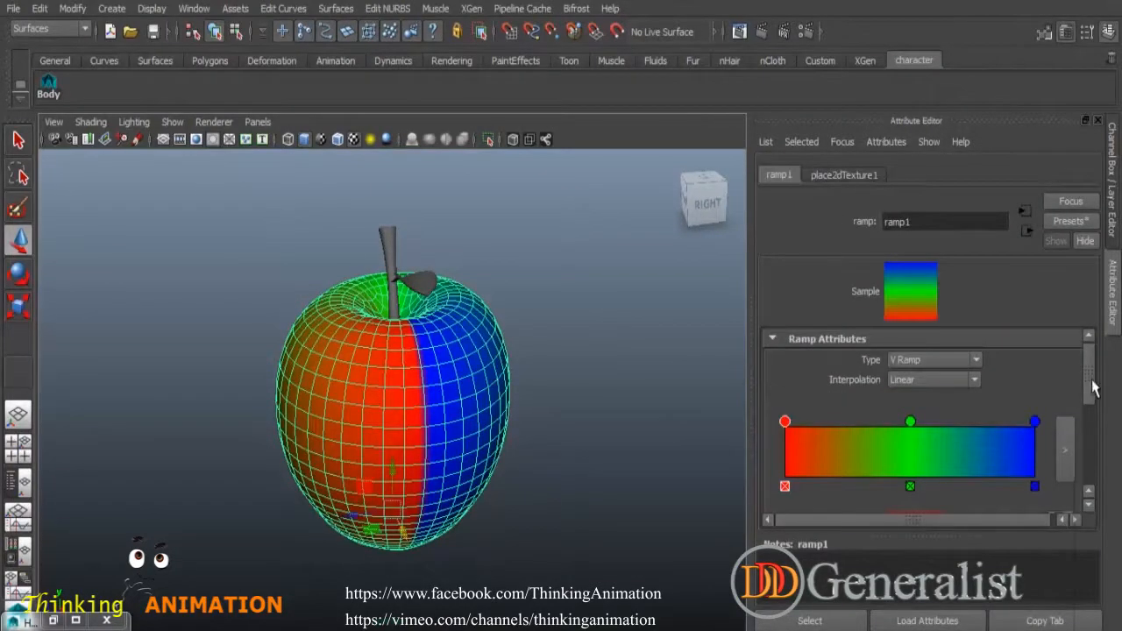
left_click(977, 360)
left_click(907, 388)
left_click_drag(594, 412, 526, 390, "alt")
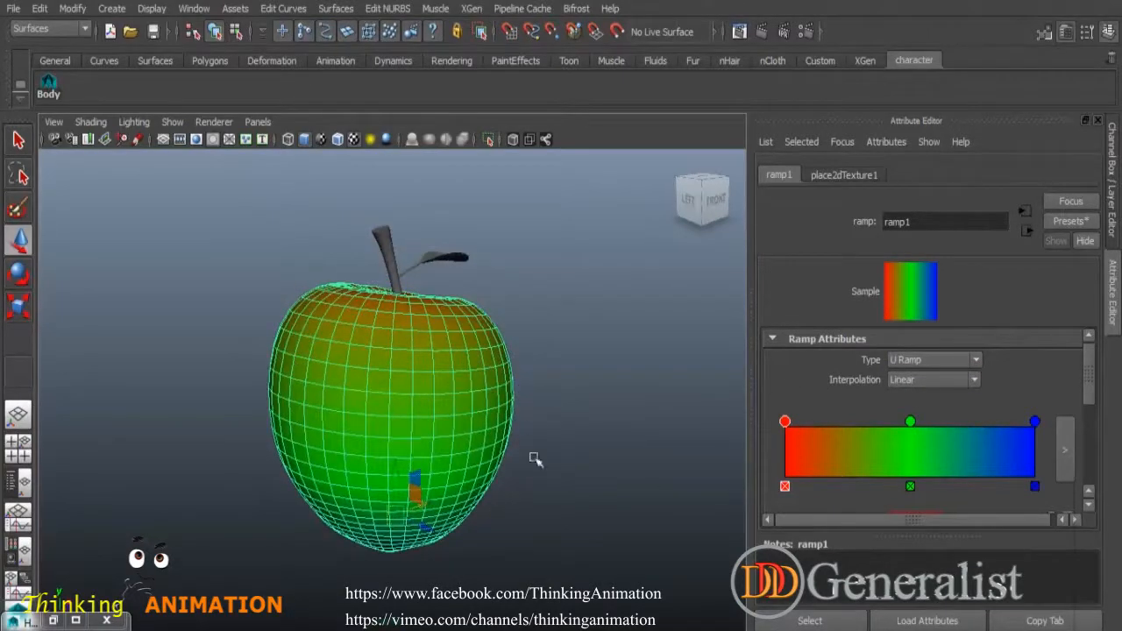
- Change the blue end colour of the apple's ramp texture to green and check the red-to-green blend over the surface
left_click_drag(471, 420, 456, 513, "alt")
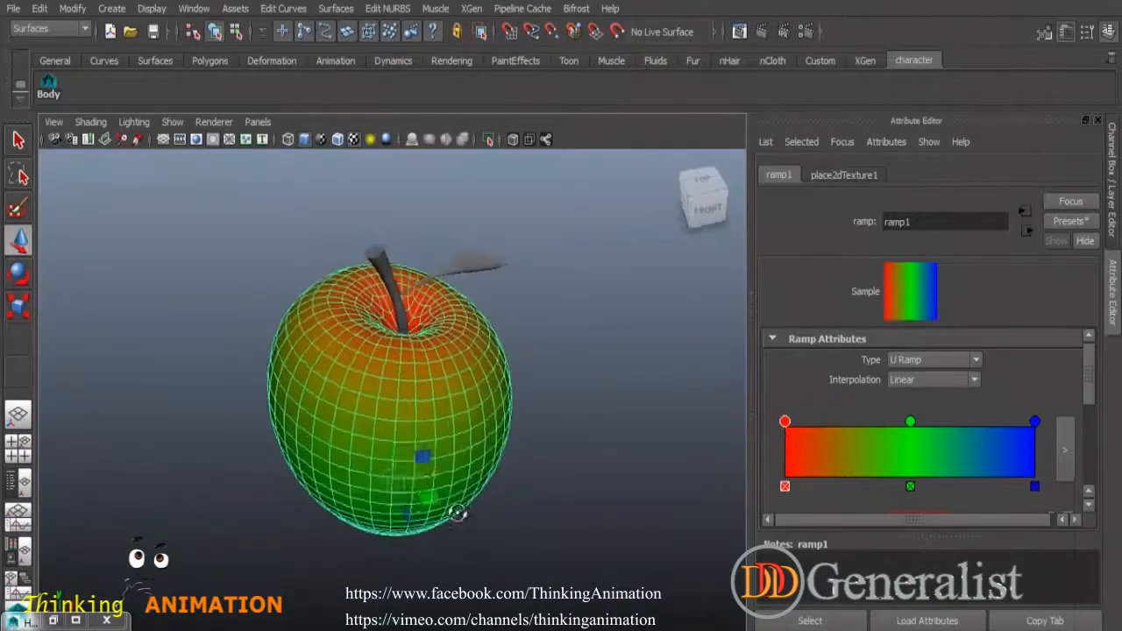
left_click(583, 434)
left_click_drag(471, 429, 421, 371, "alt")
left_click(431, 311)
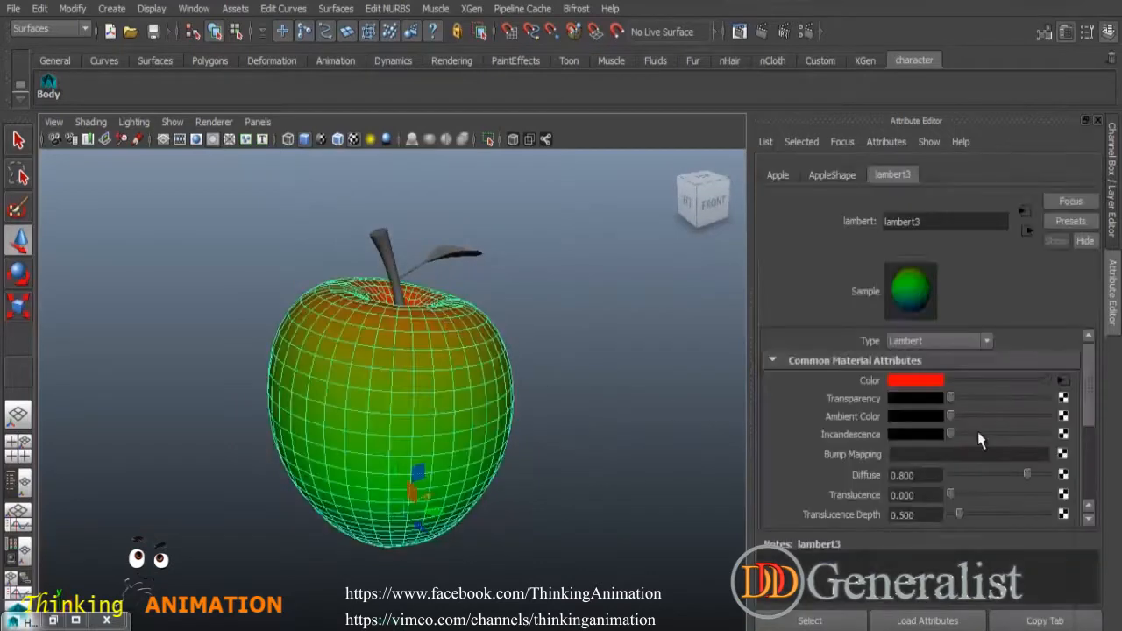
left_click(1062, 381)
left_click(1036, 423)
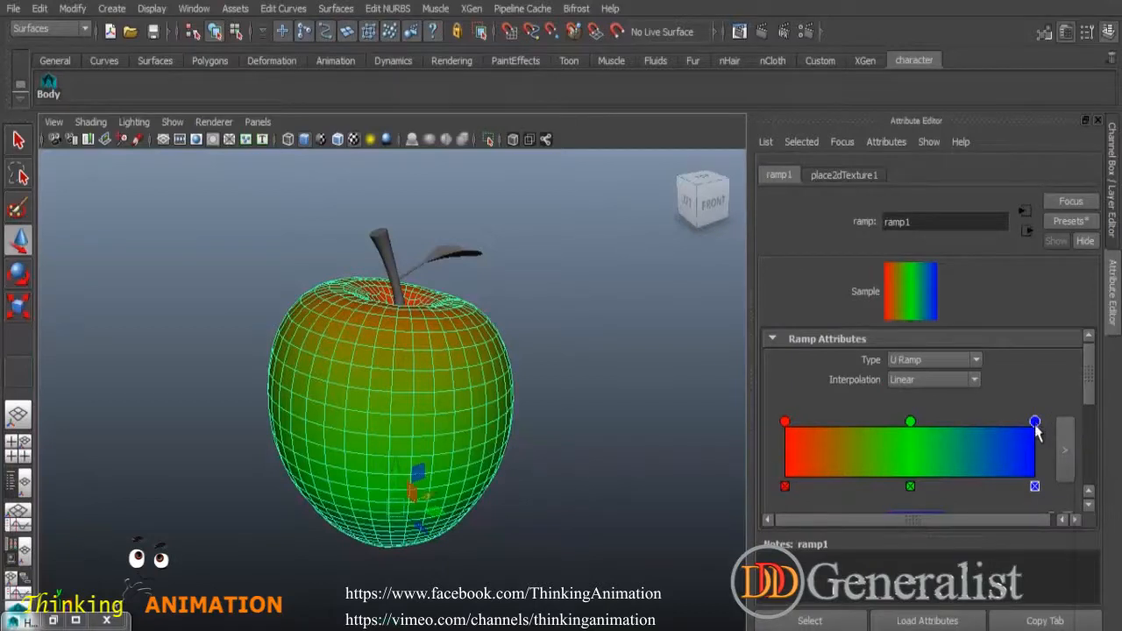
scroll(1094, 396, "down", 3)
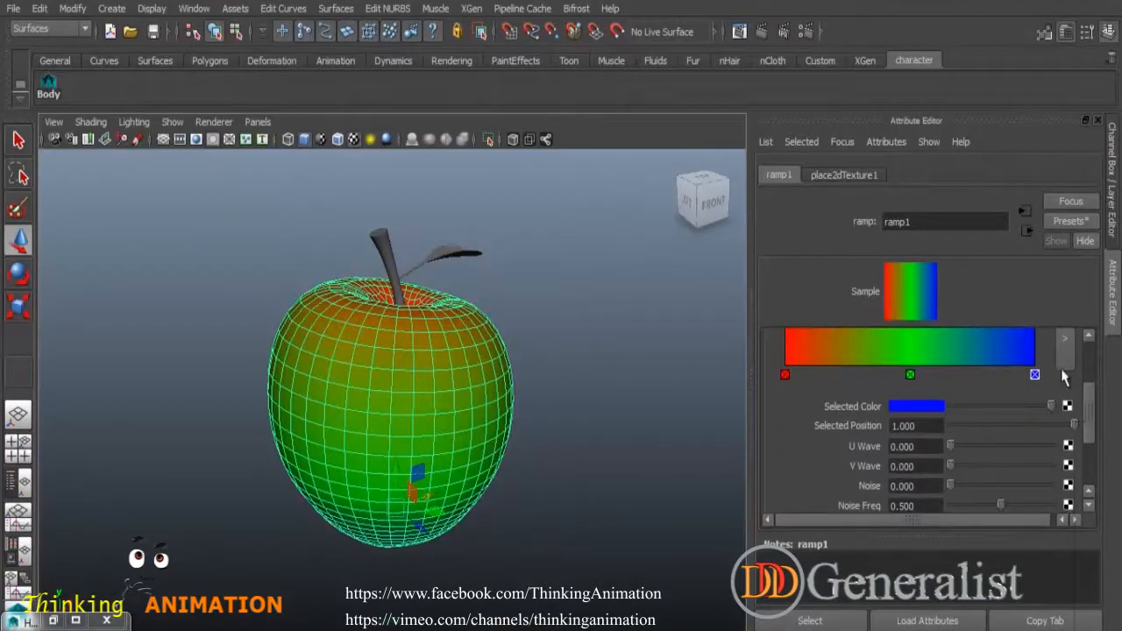
scroll(1080, 412, "up", 3)
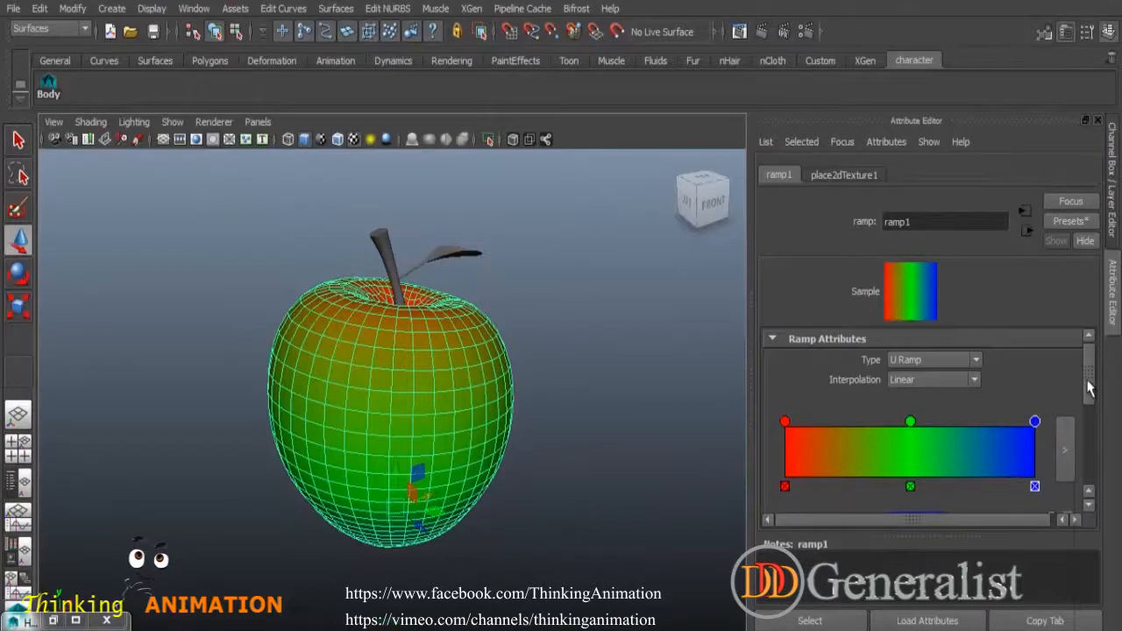
scroll(1087, 388, "down", 3)
left_click(931, 349)
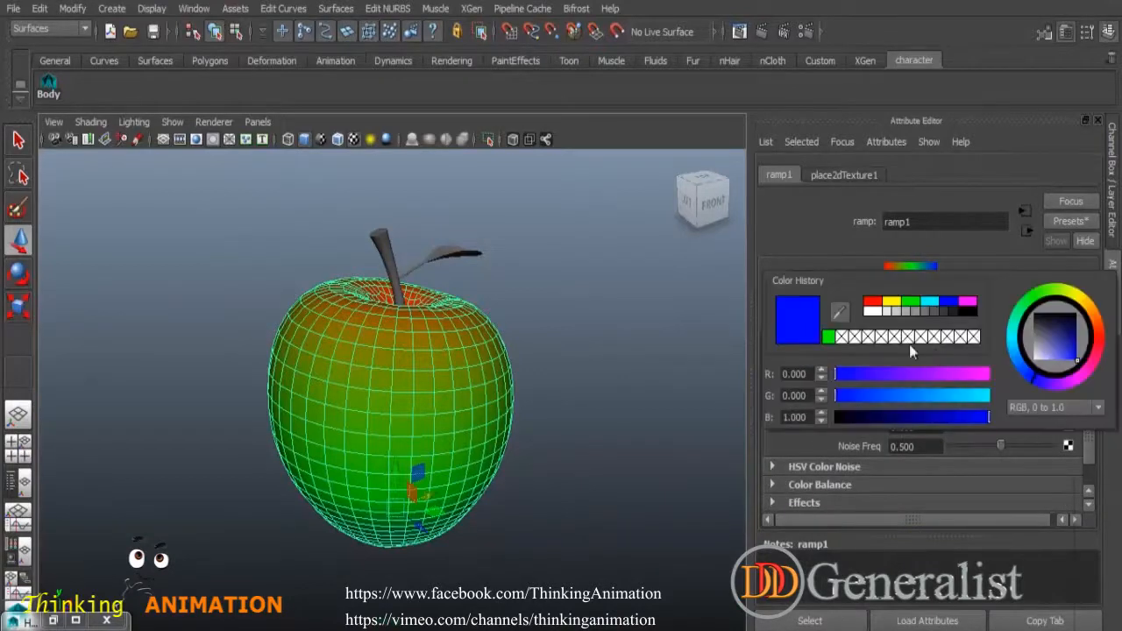
left_click(912, 305)
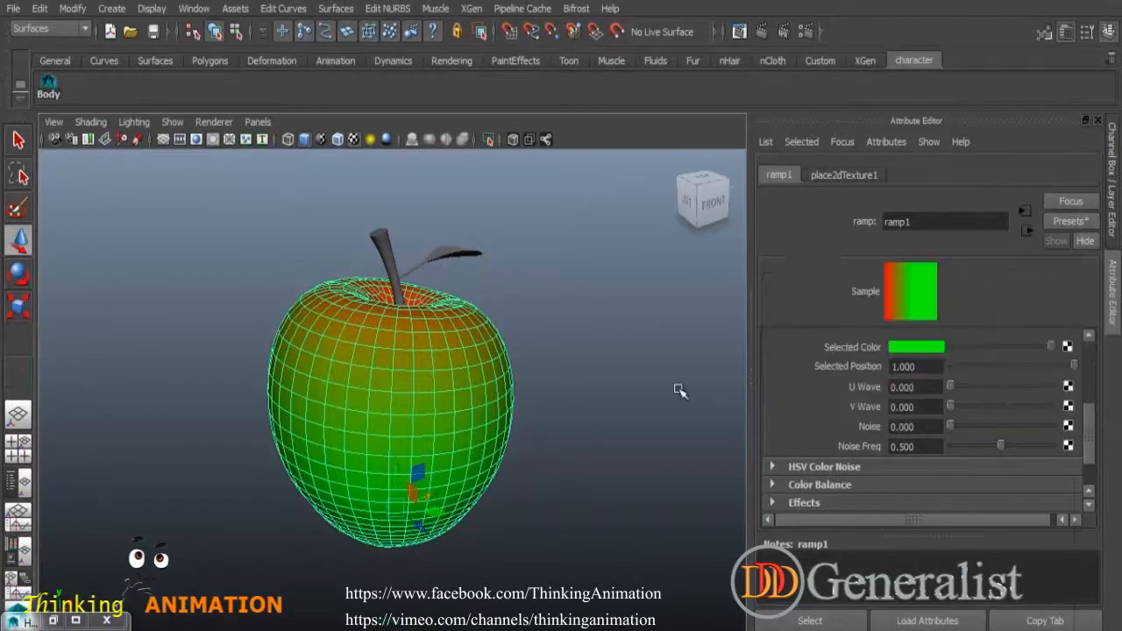
left_click(679, 391)
left_click_drag(548, 397, 529, 473, "alt")
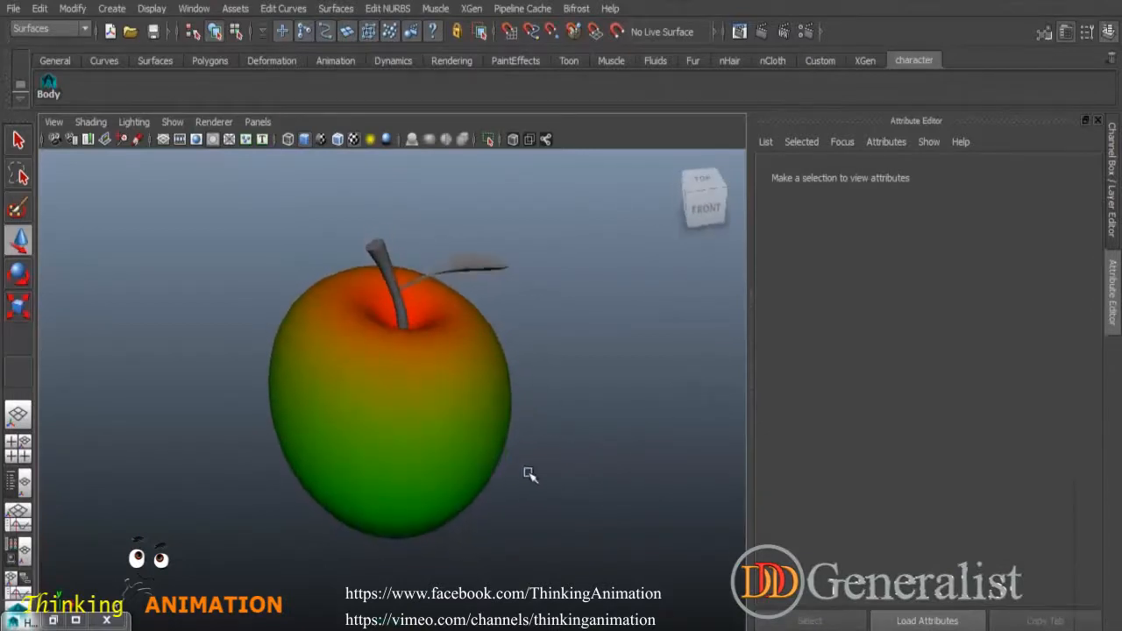
left_click_drag(487, 366, 566, 403, "alt")
- Reselect the apple, go to its ramp texture and map a Noise texture to the ramp's red end colour
left_click(482, 408)
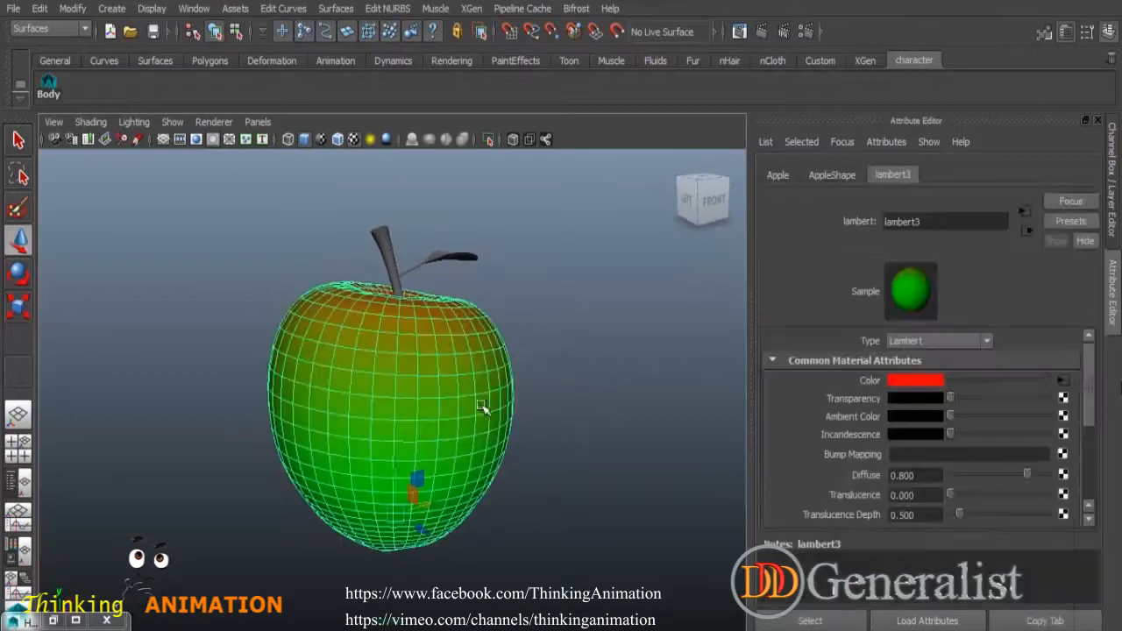
left_click(1065, 383)
scroll(1094, 394, "up", 5)
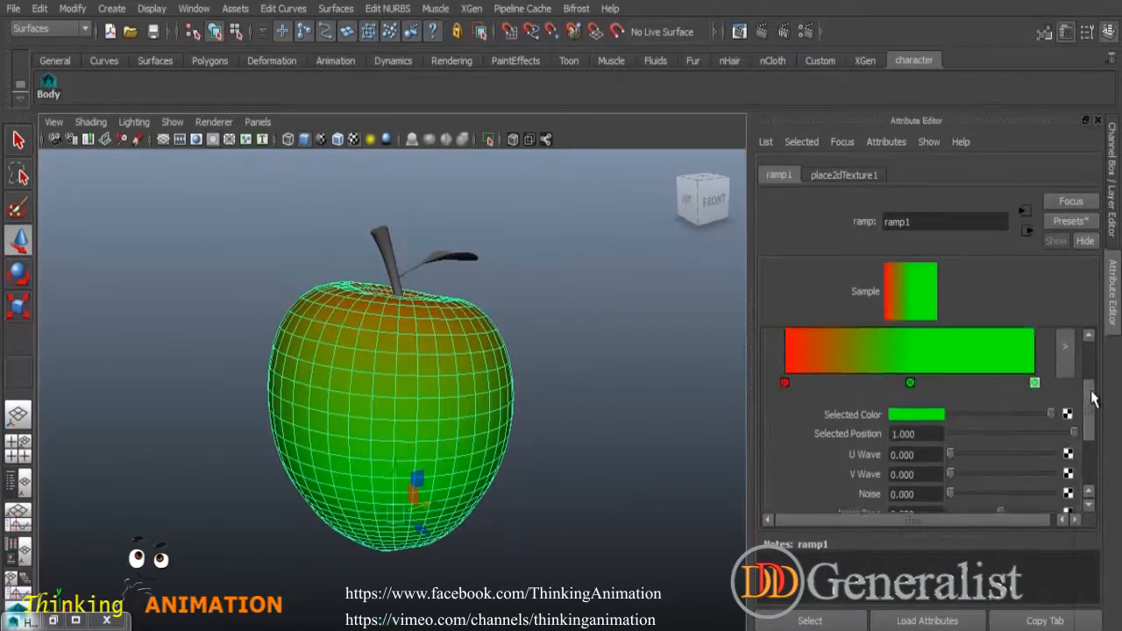
scroll(1095, 395, "up", 2)
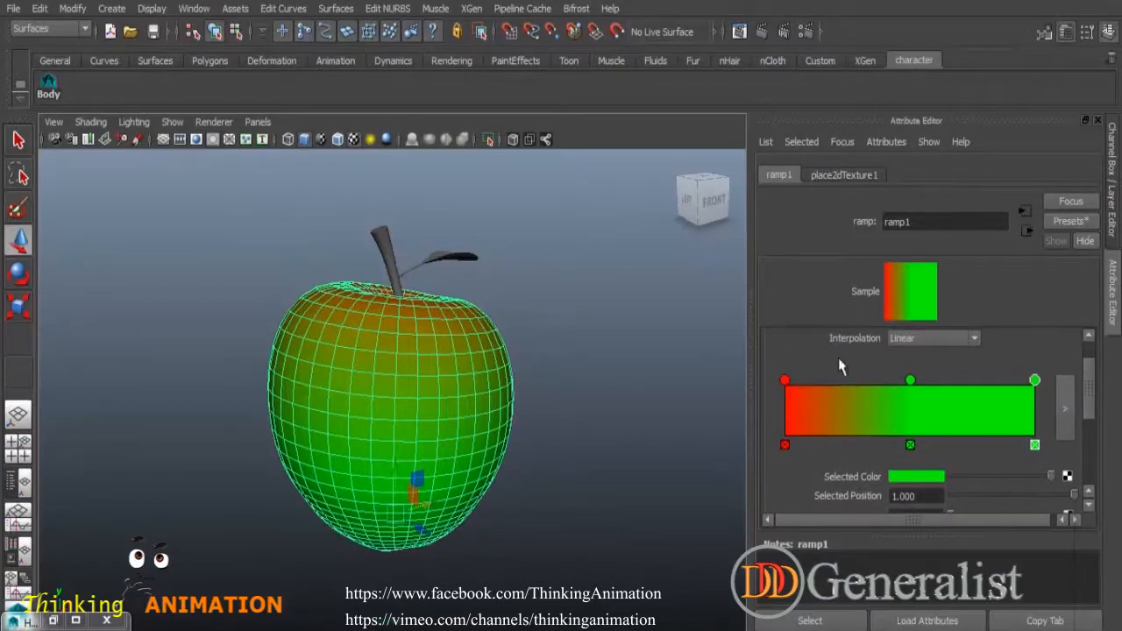
left_click(785, 381)
scroll(1094, 397, "down", 3)
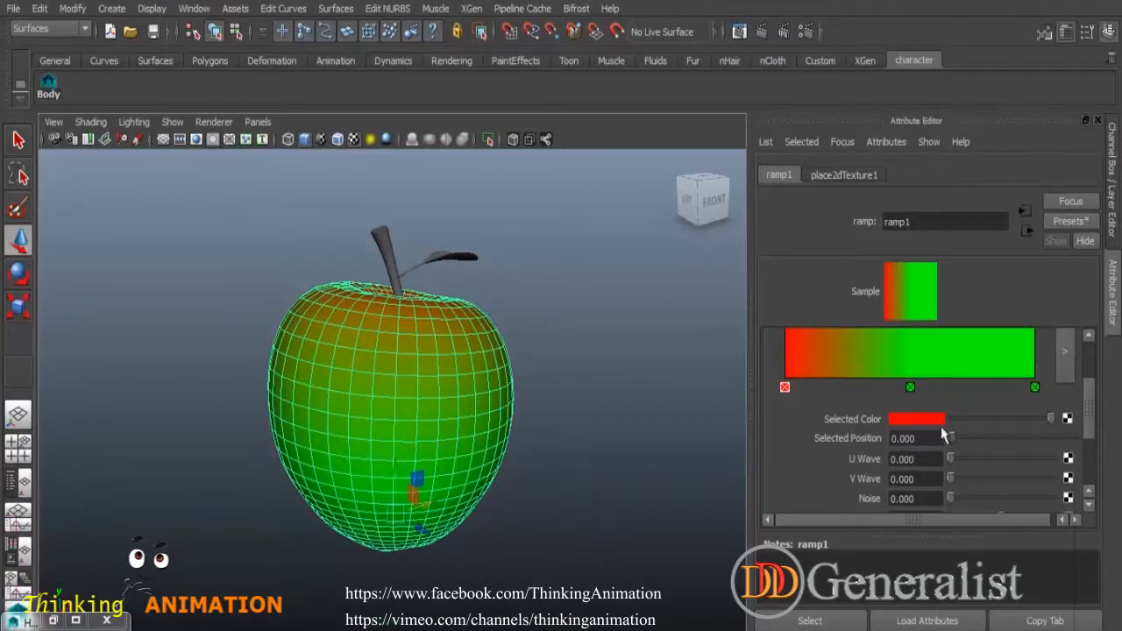
left_click(1068, 419)
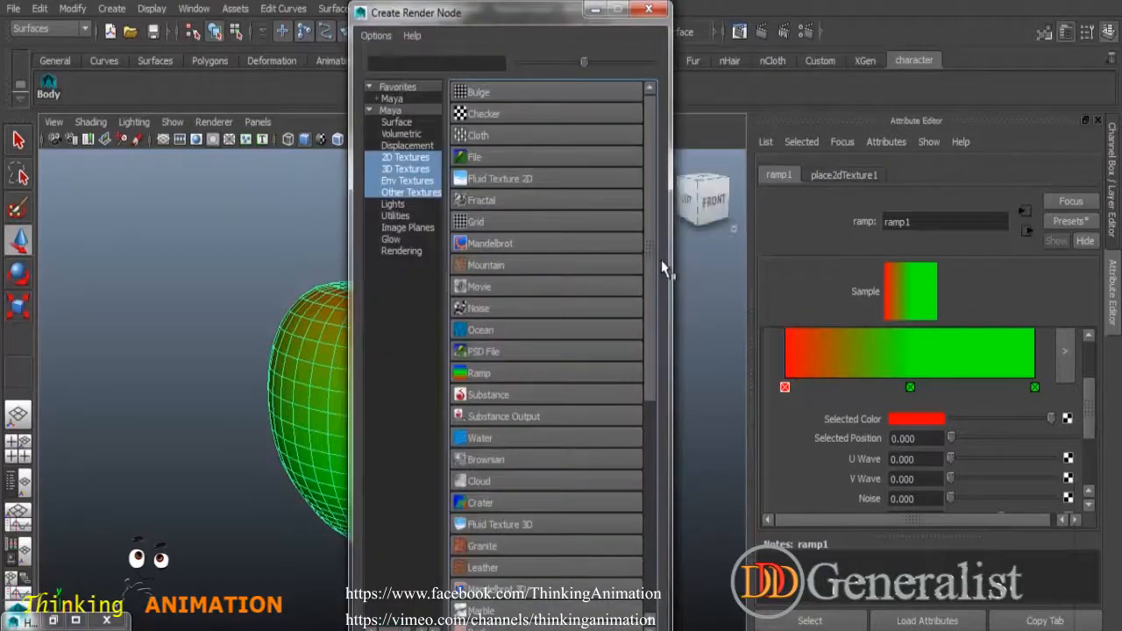
left_click_drag(551, 24, 584, 18)
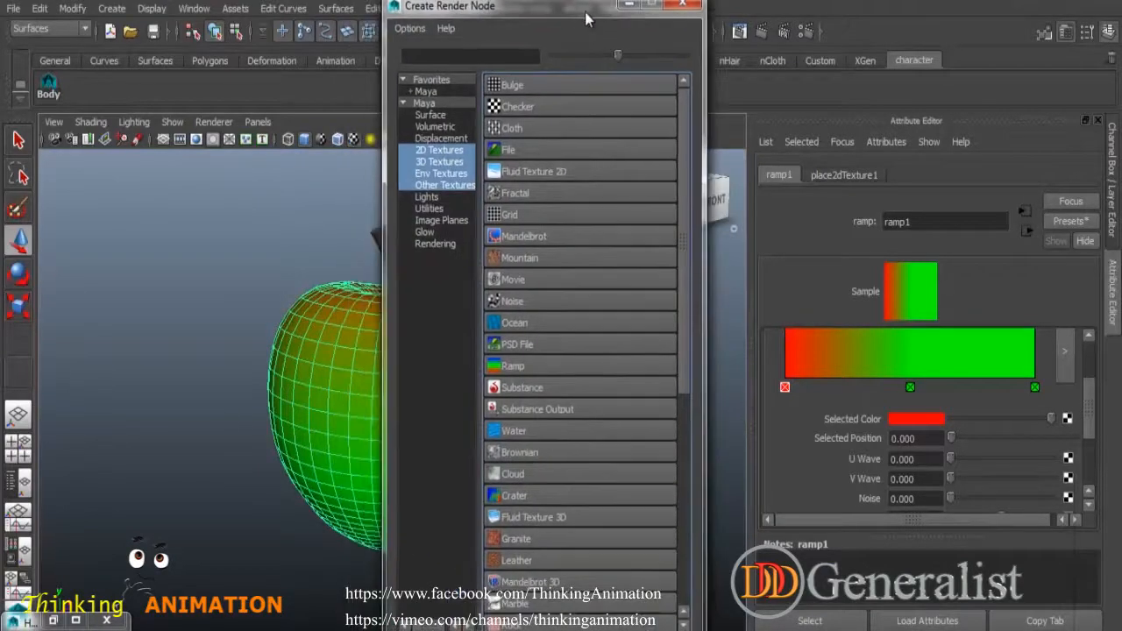
left_click(515, 302)
- Return from the noise to the ramp, reselect the apple and inspect the noise pattern on its surface
left_click_drag(586, 396, 546, 398, "alt")
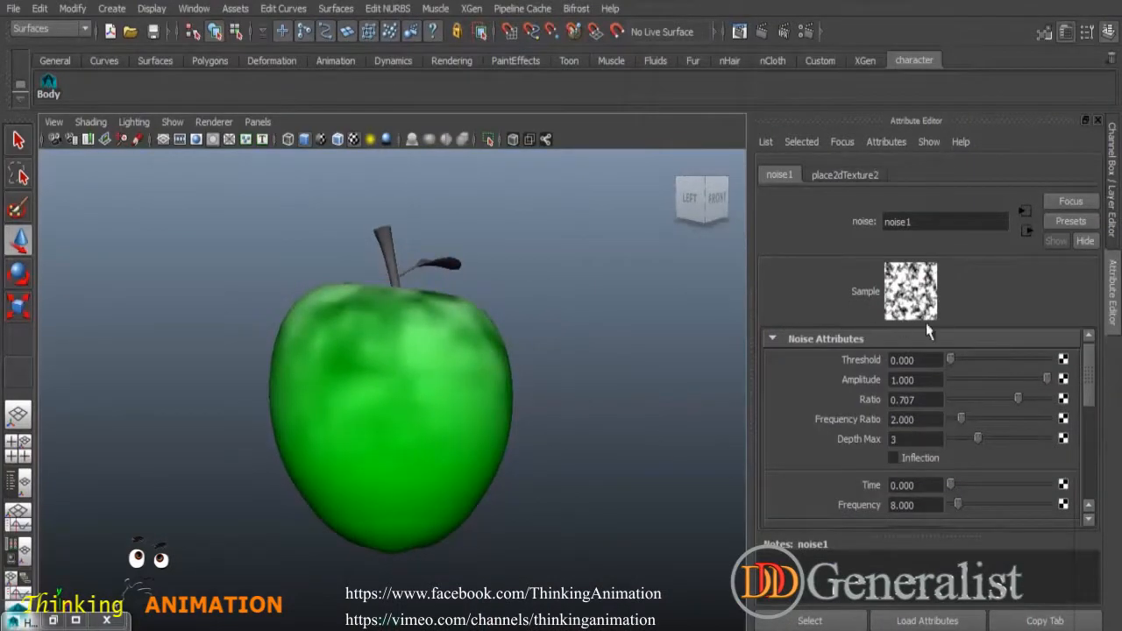
left_click(1028, 235)
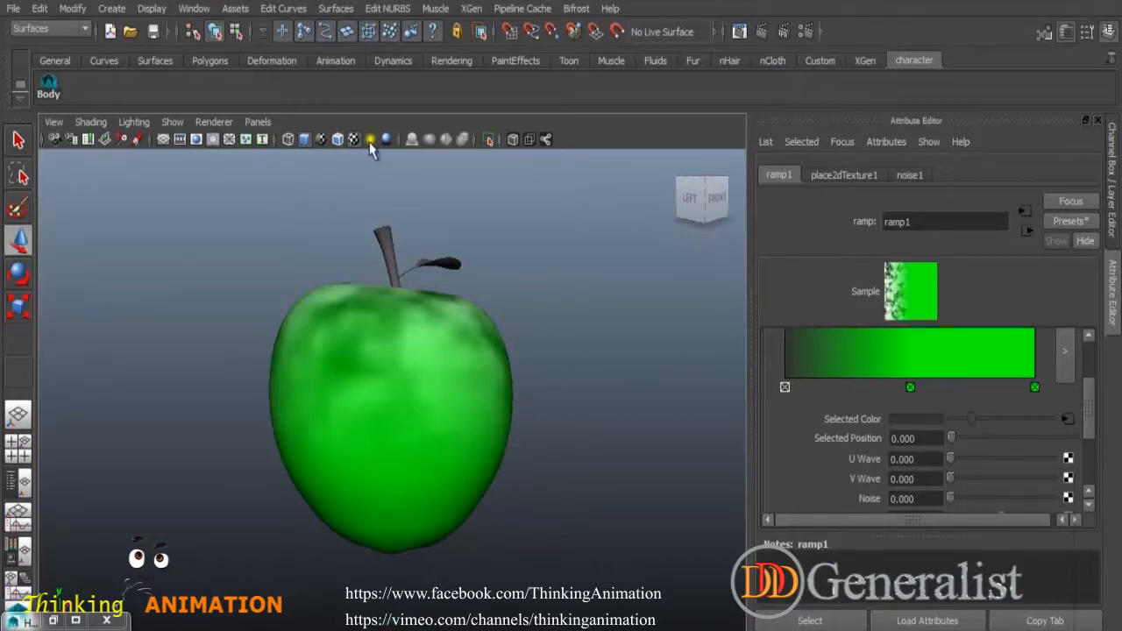
left_click(434, 361)
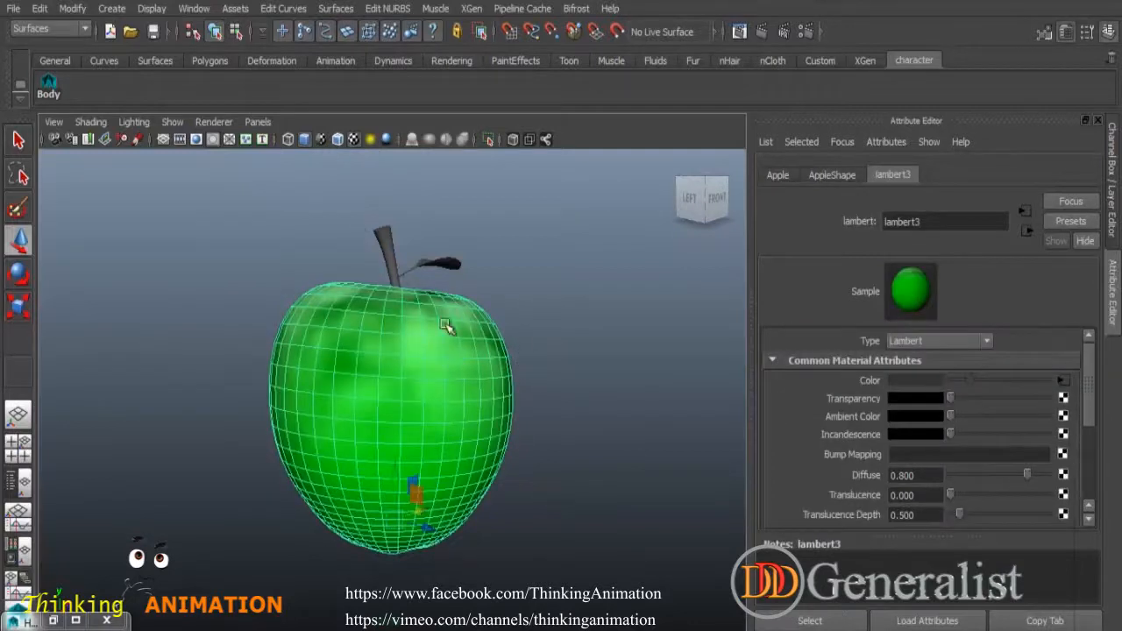
left_click_drag(587, 426, 515, 453, "alt")
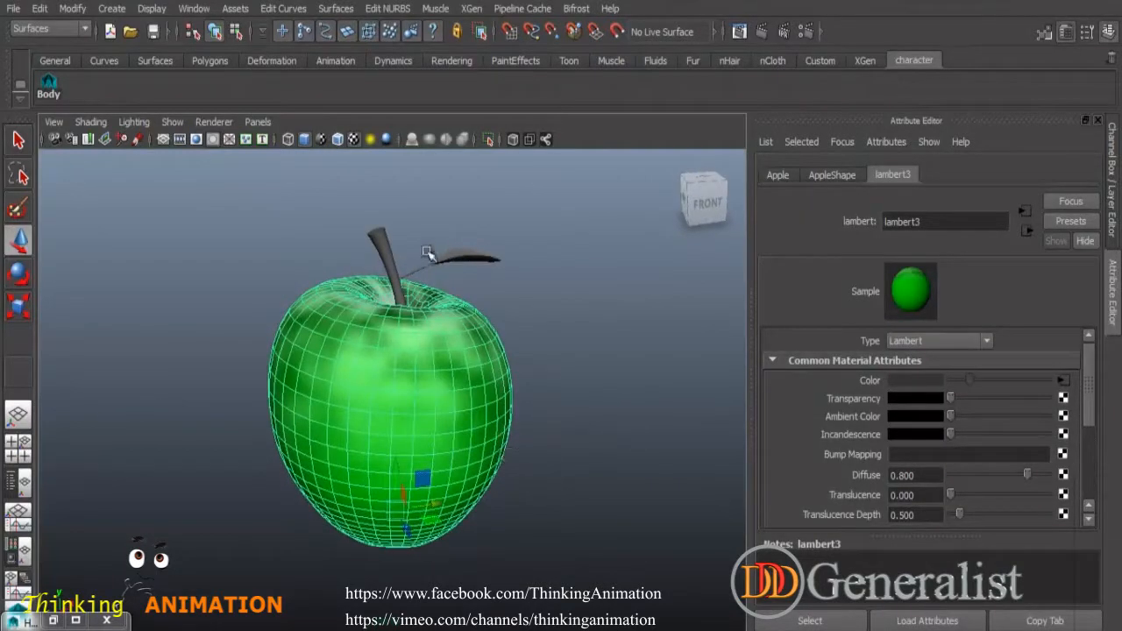
- Open the Hypershade, shrink its node creation area to reveal all materials, and place the window beside the apple
left_click(194, 9)
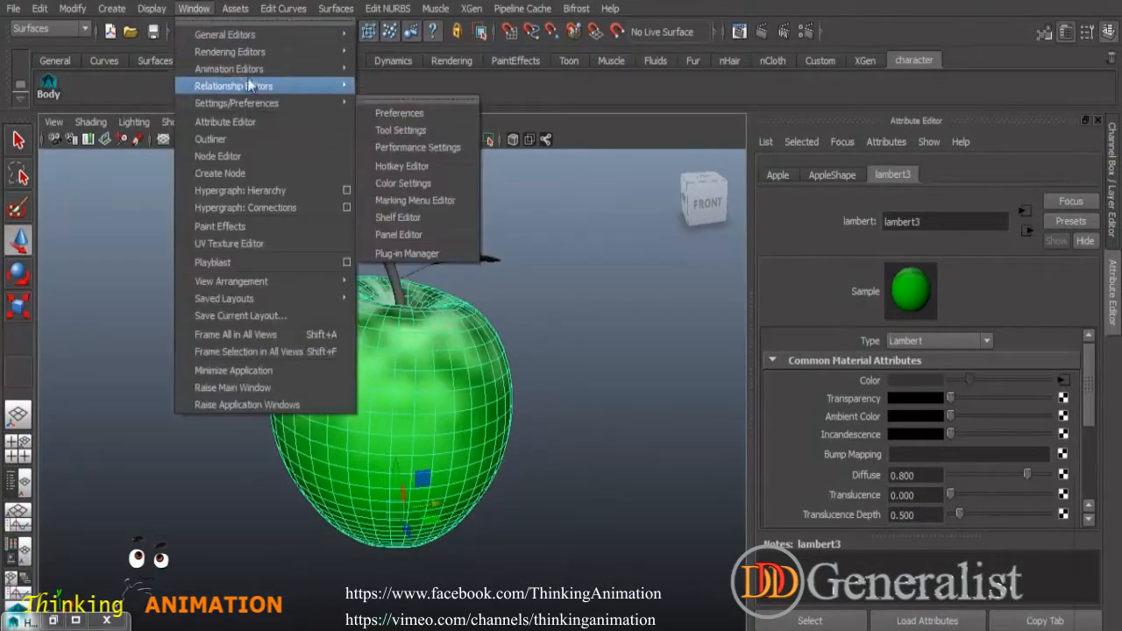
mouse_move(234, 55)
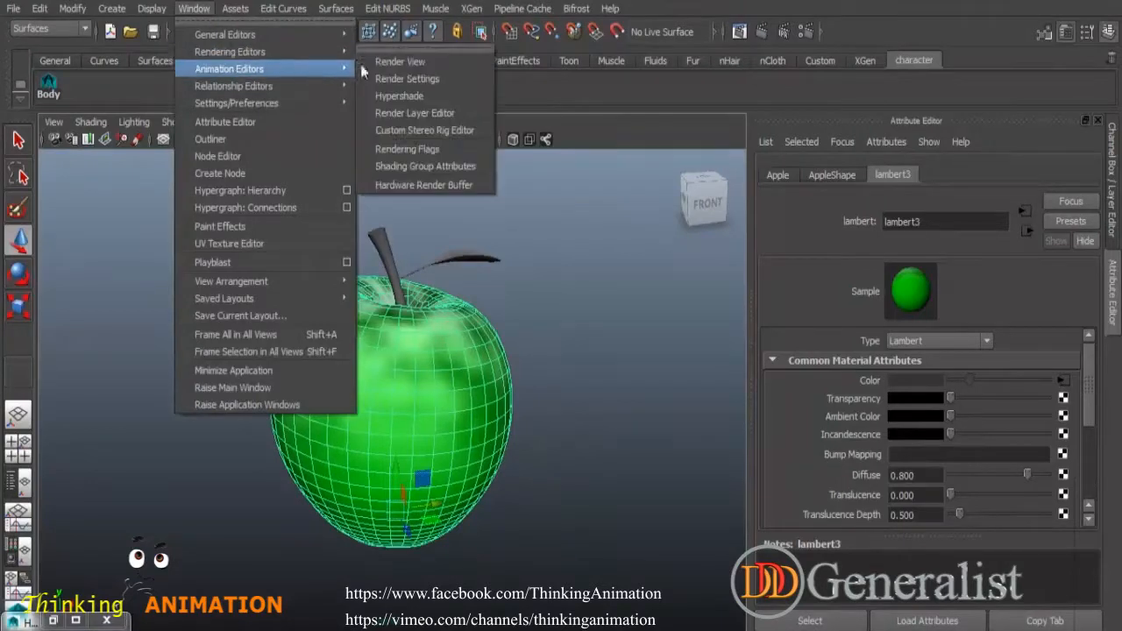
left_click(395, 98)
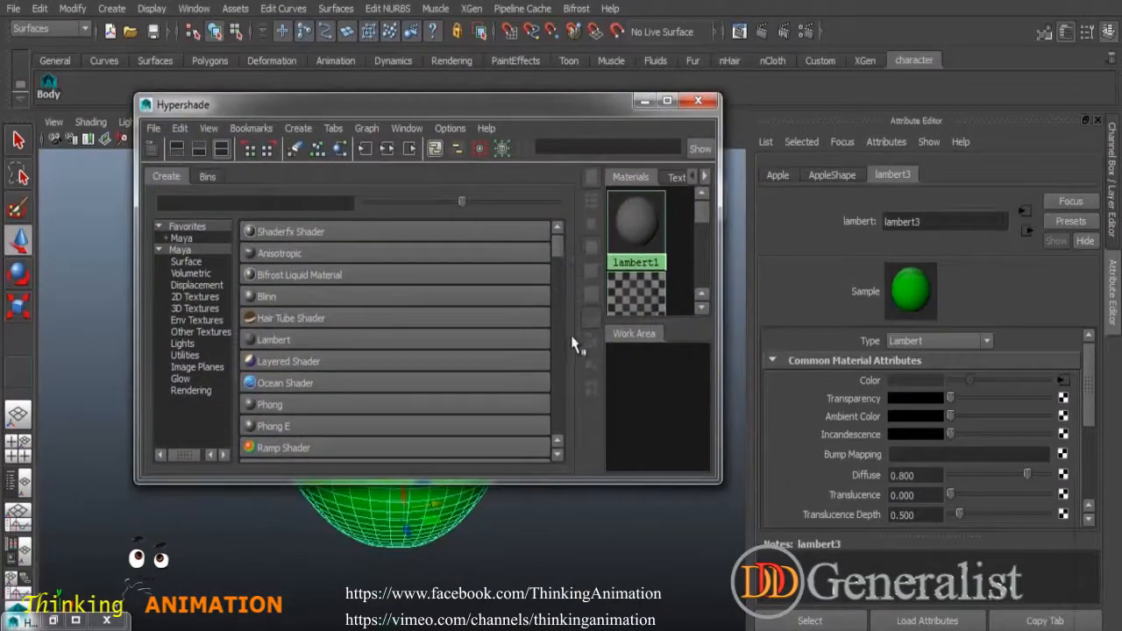
left_click_drag(574, 344, 313, 333)
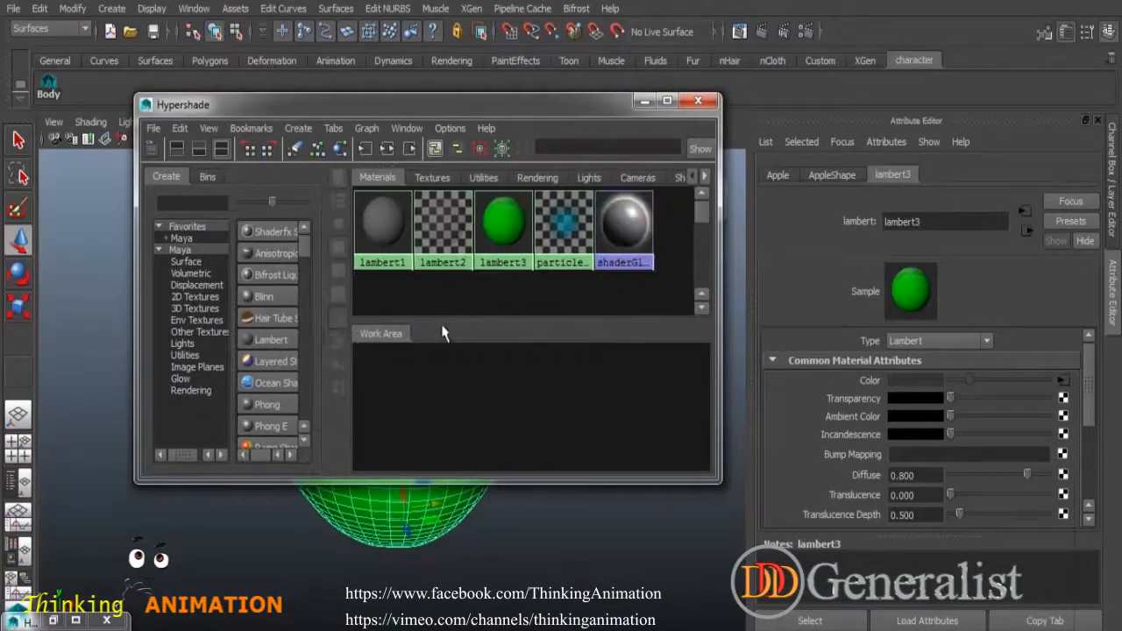
left_click_drag(523, 105, 861, 74)
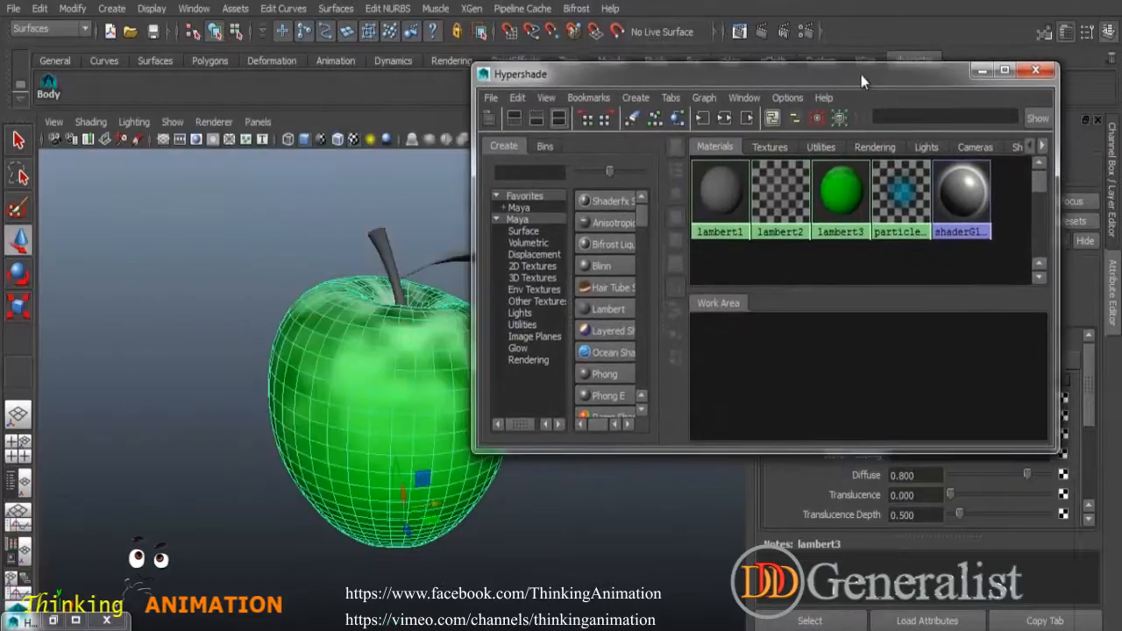
- Graph the input connections of lambert3 and show only the Hypershade's work area with the network centred
left_click(833, 206)
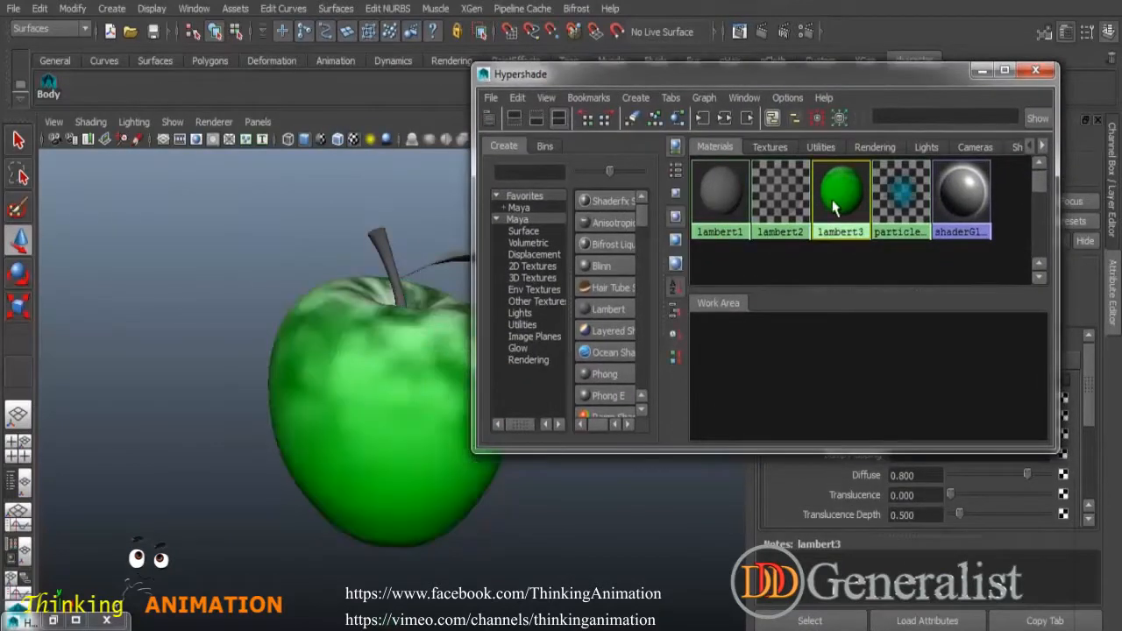
left_click(703, 119)
left_click_drag(881, 76, 745, 41)
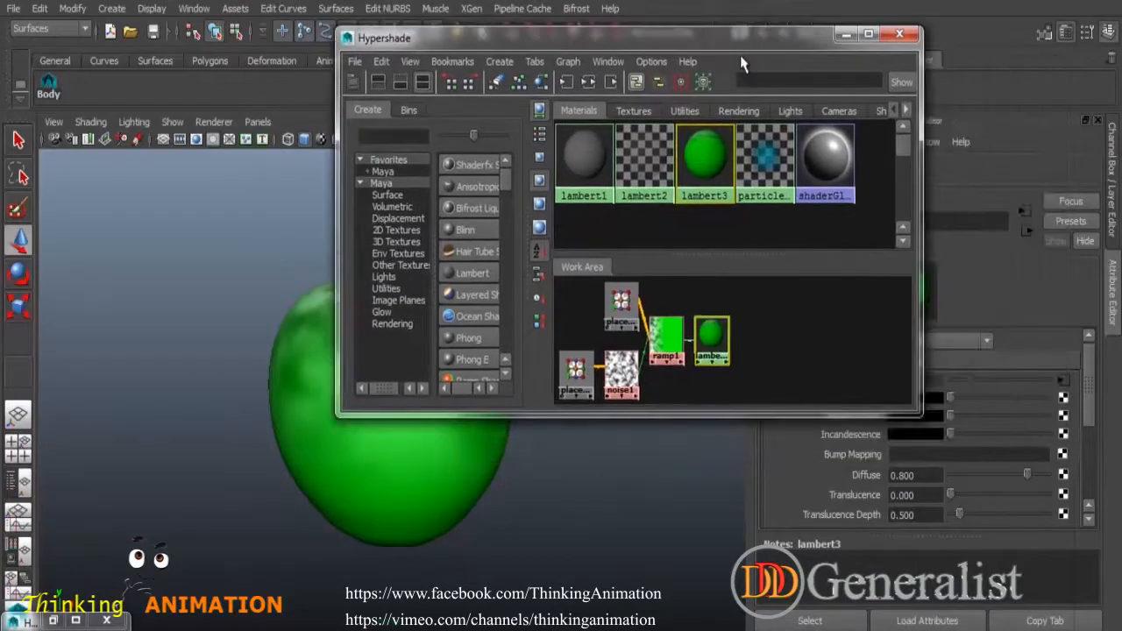
left_click(400, 84)
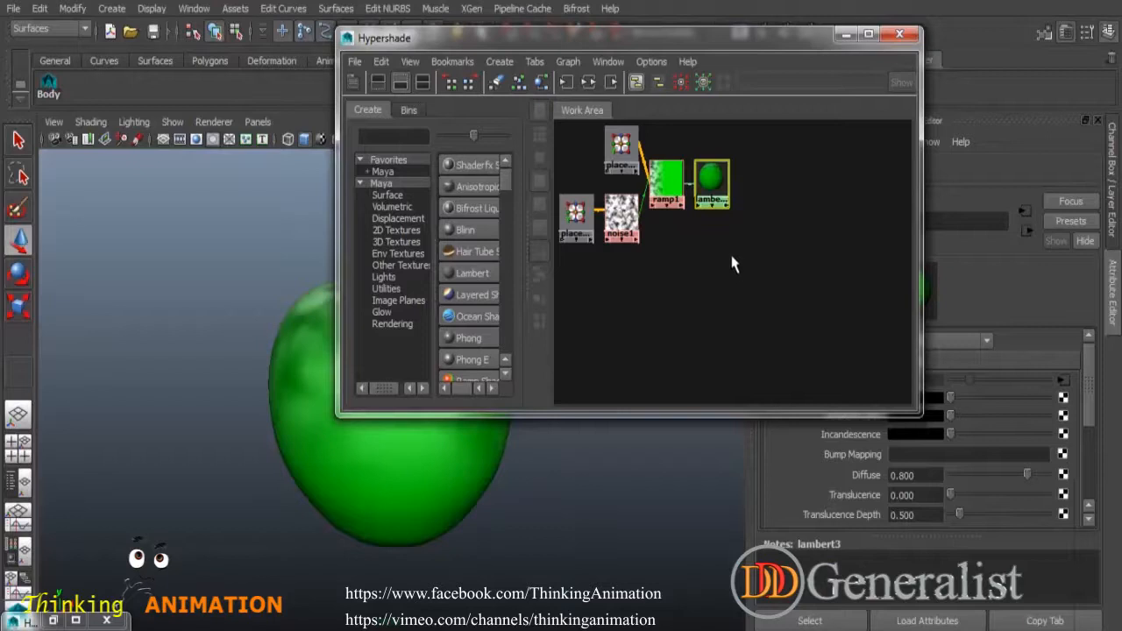
middle_click_drag(735, 263, 809, 311, "alt")
left_click_drag(792, 43, 667, 50)
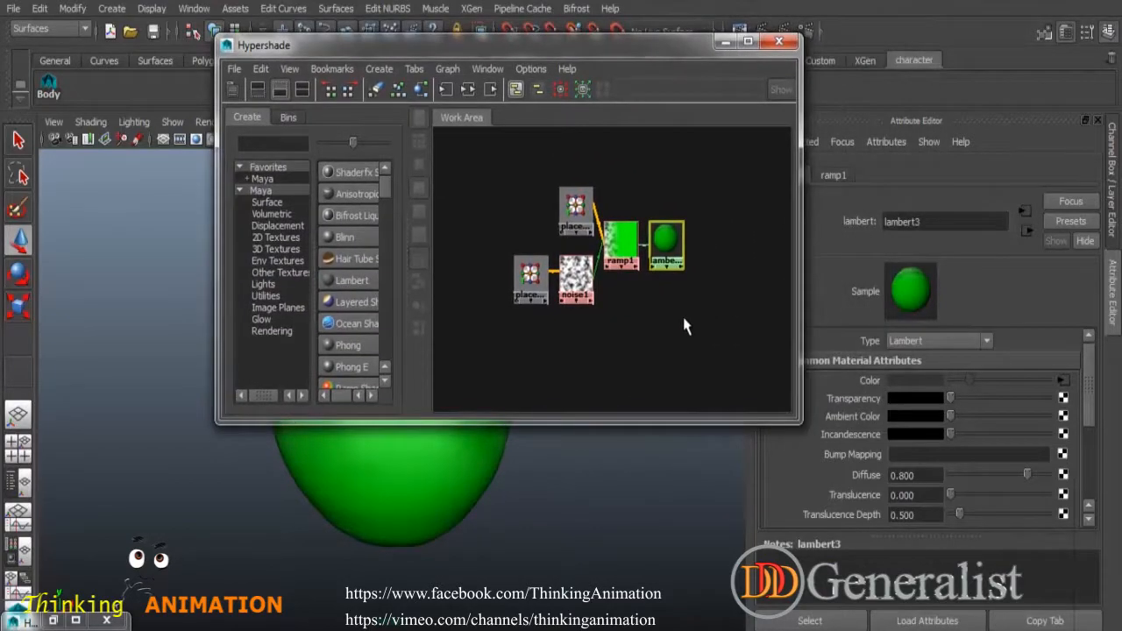
- Widen the Hypershade and examine the lambert3 network's connections between the placement nodes, noise, ramp and material
scroll(686, 326, "up", 2)
scroll(685, 326, "up", 3)
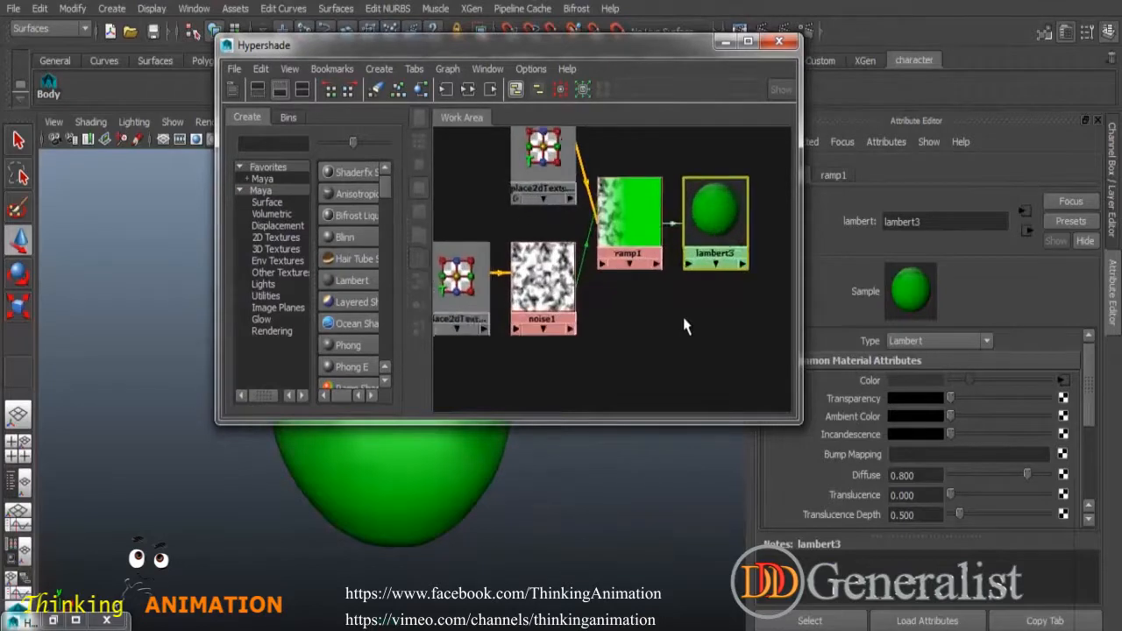
middle_click_drag(689, 303, 700, 340, "alt")
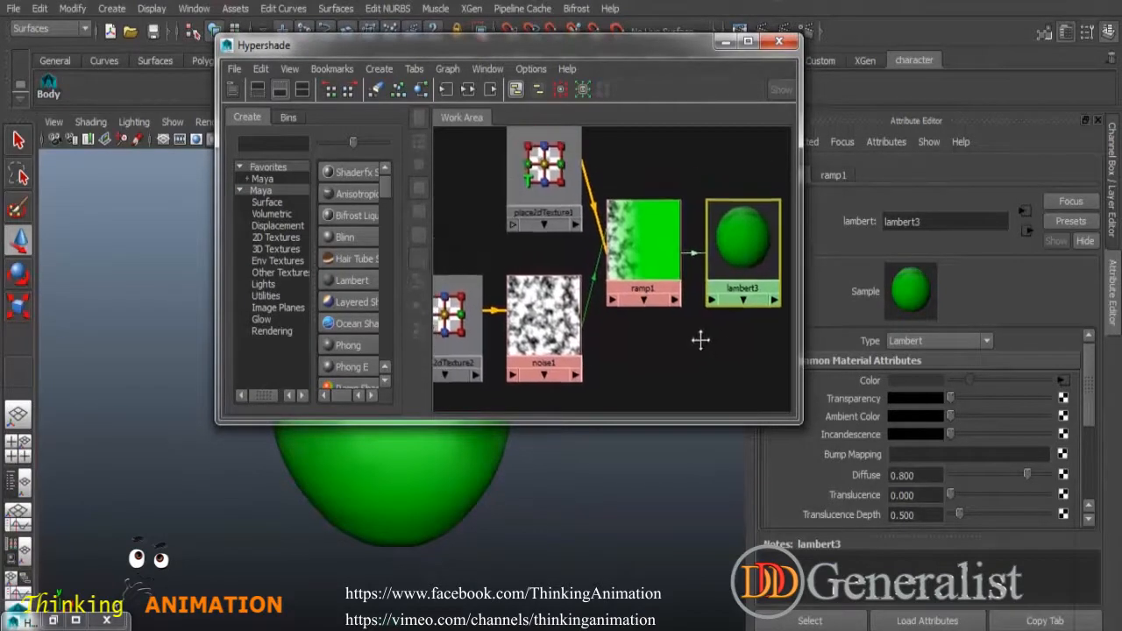
left_click_drag(804, 323, 908, 327)
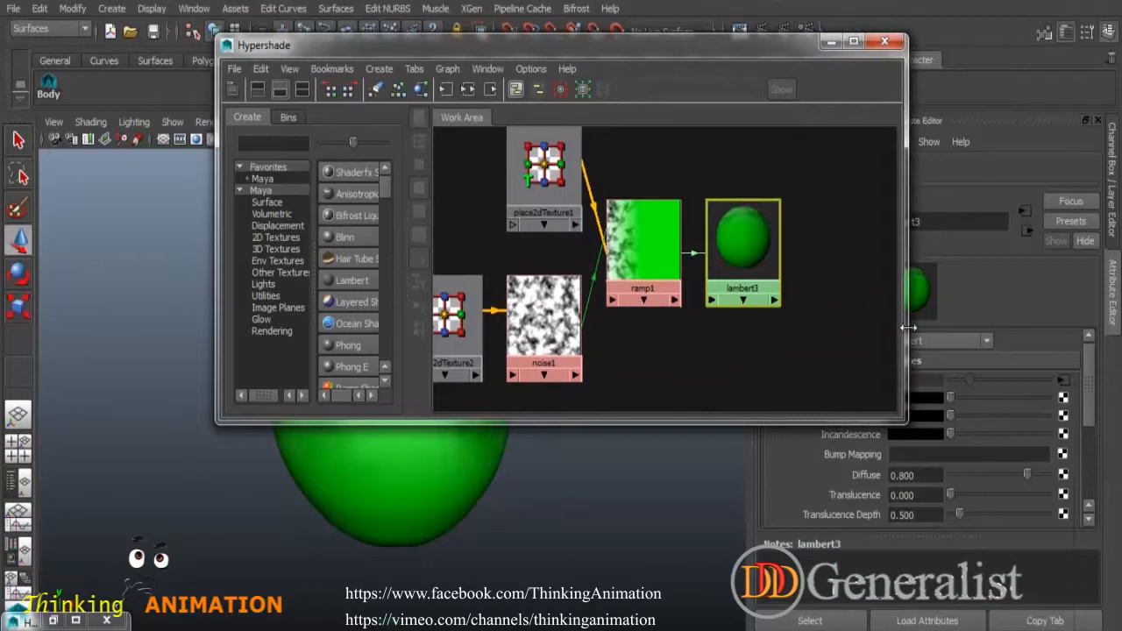
middle_click_drag(676, 335, 746, 354, "alt")
left_click(757, 365)
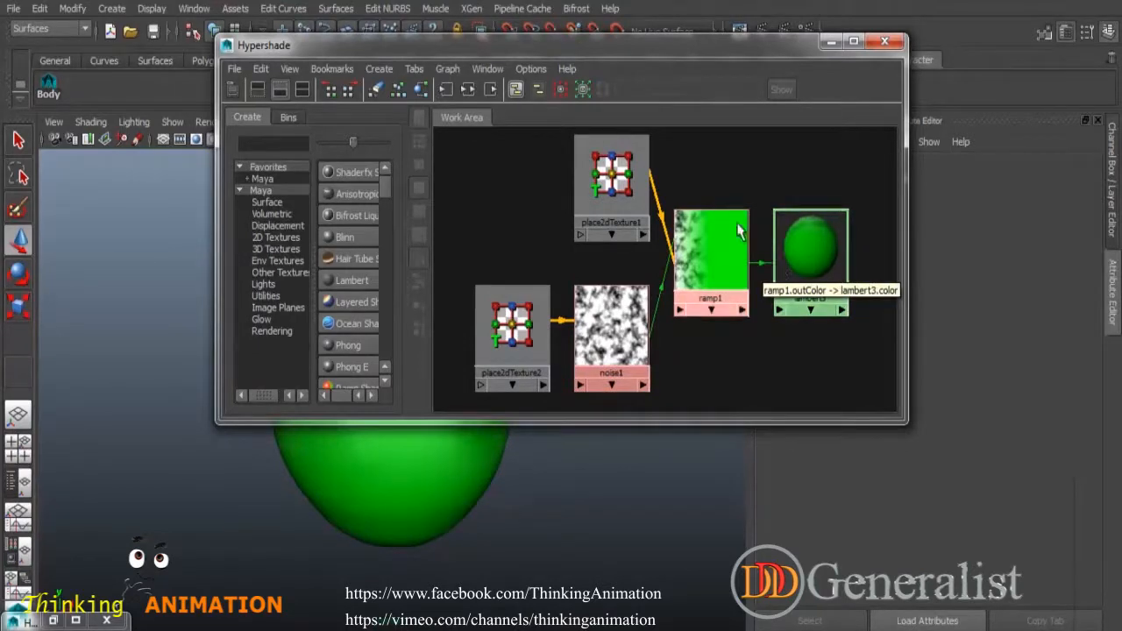
left_click(824, 261)
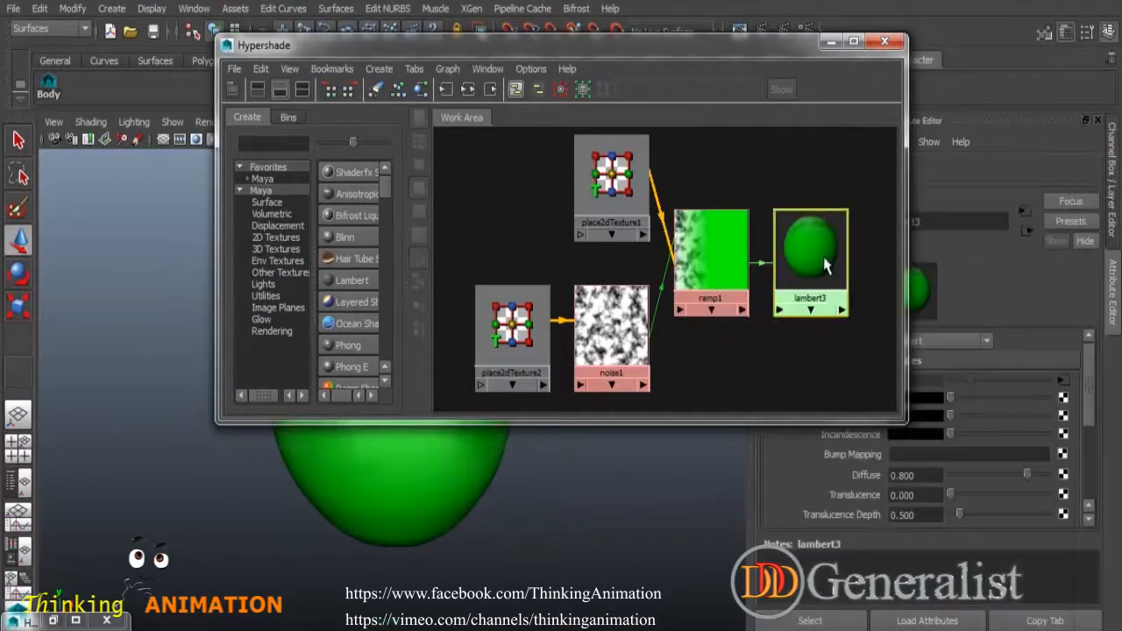
- Move the Hypershade aside to compare the apple with its shading network, and select the noise1 node
left_click_drag(636, 47, 841, 54)
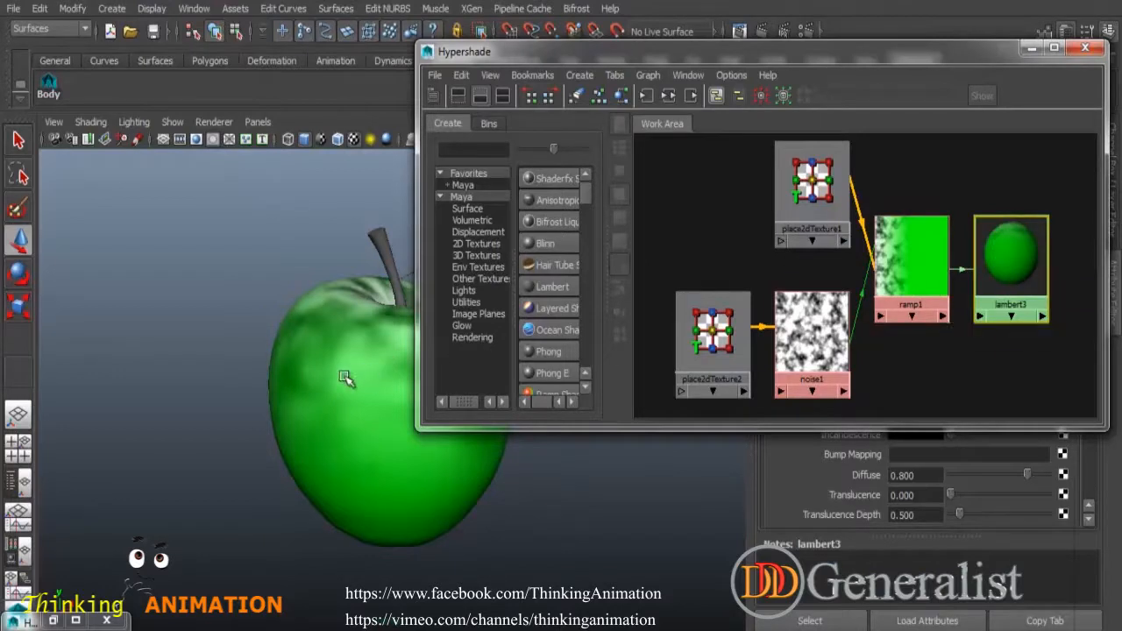
left_click_drag(837, 57, 890, 116)
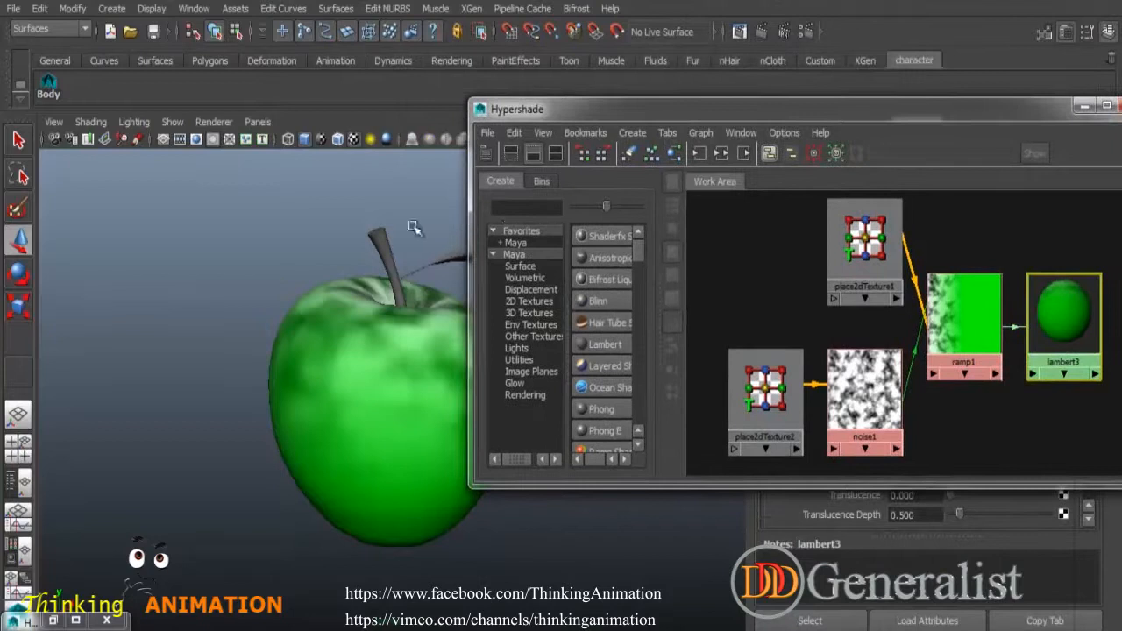
middle_click_drag(414, 228, 271, 213, "alt")
left_click_drag(273, 215, 371, 296, "alt")
left_click_drag(997, 114, 689, 44)
left_click(717, 355)
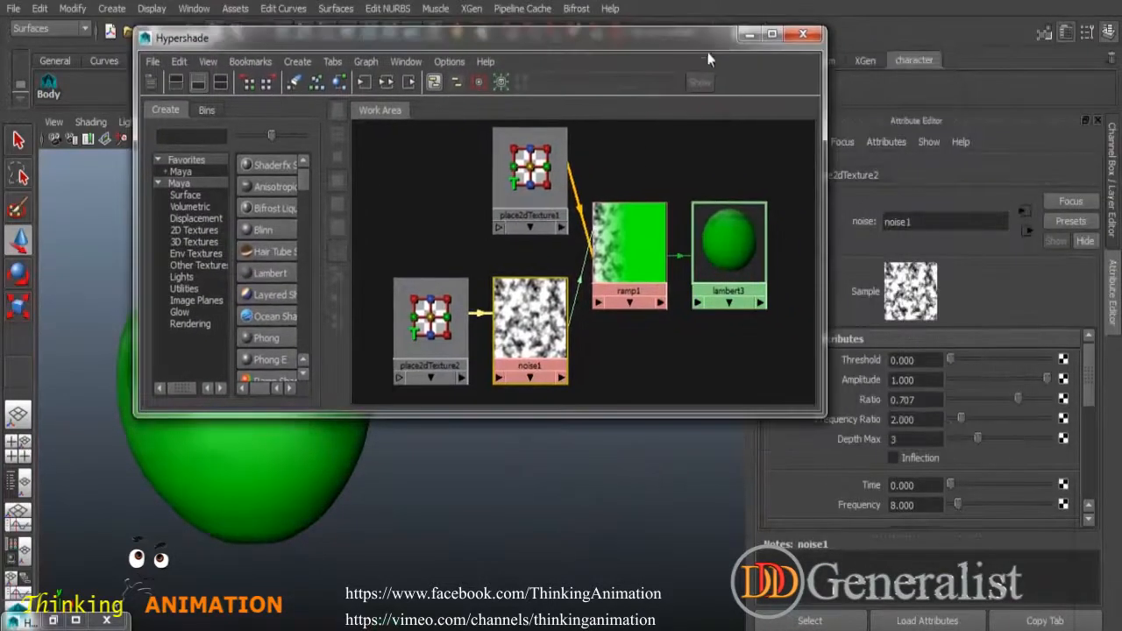
- Move the Hypershade clear of the Attribute Editor and open the place2dTexture2 attributes of the noise1 node
left_click(436, 322)
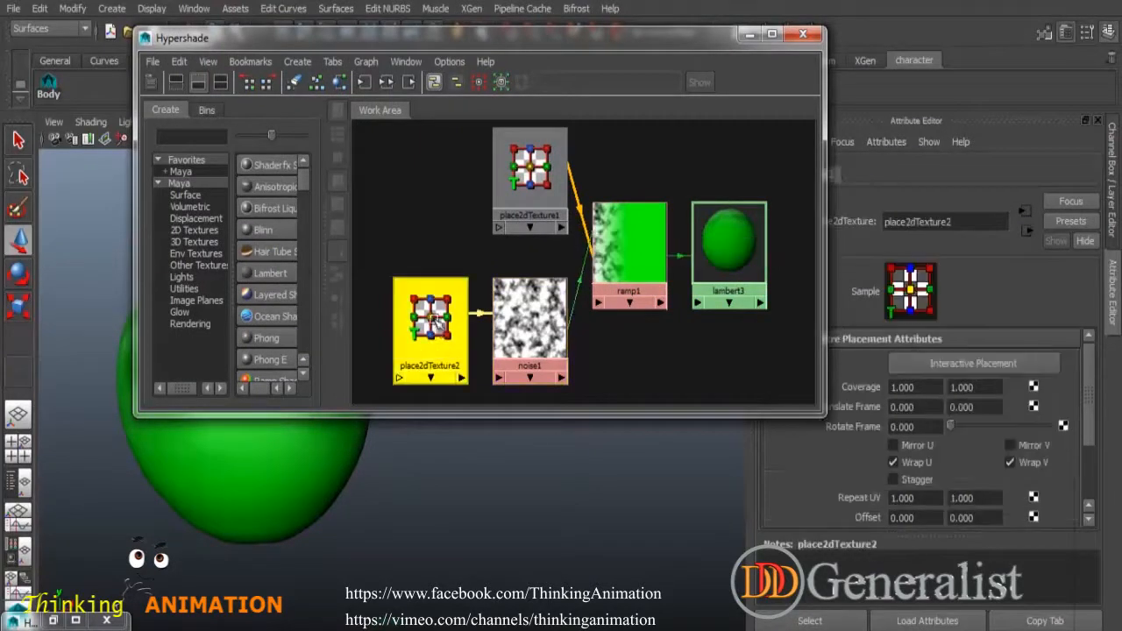
left_click_drag(689, 48, 561, 46)
left_click(396, 335)
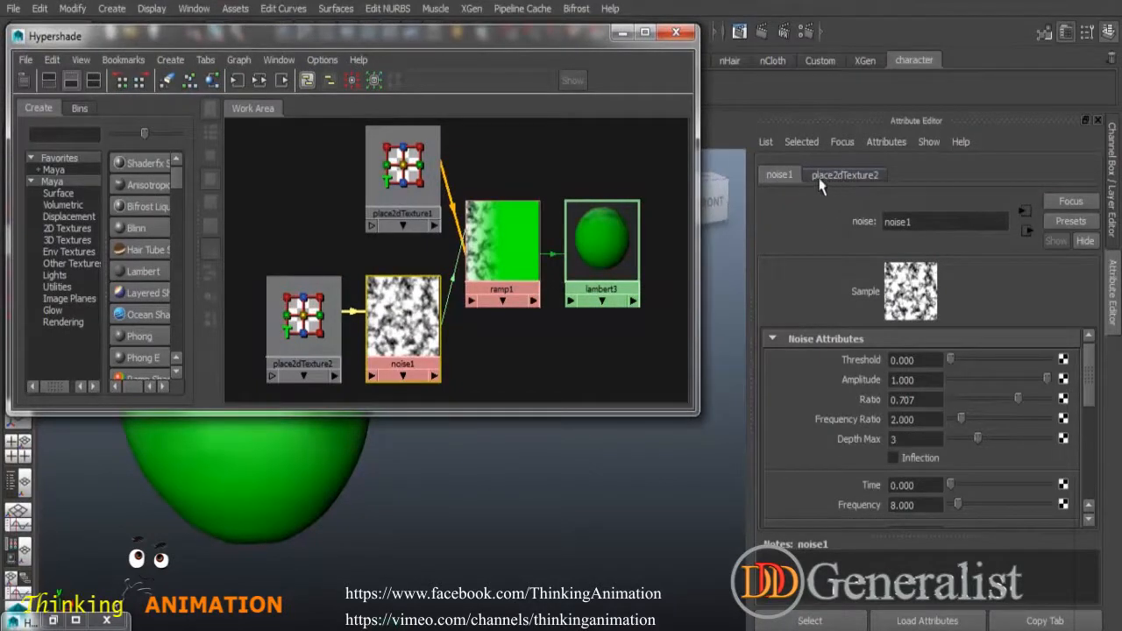
left_click(307, 318)
left_click(405, 316)
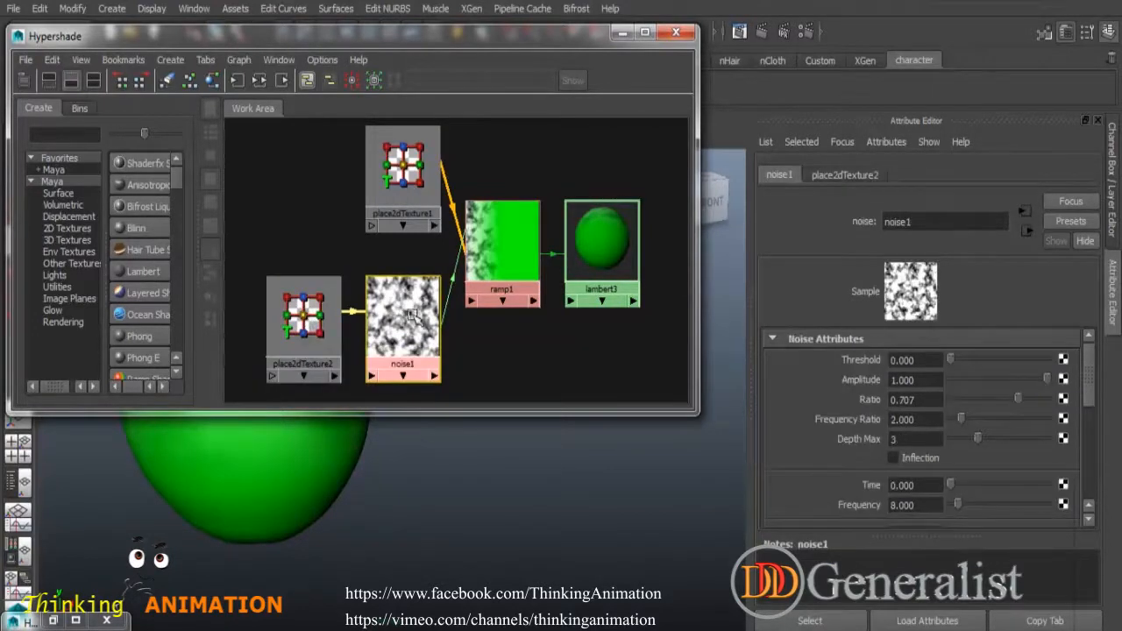
left_click(842, 175)
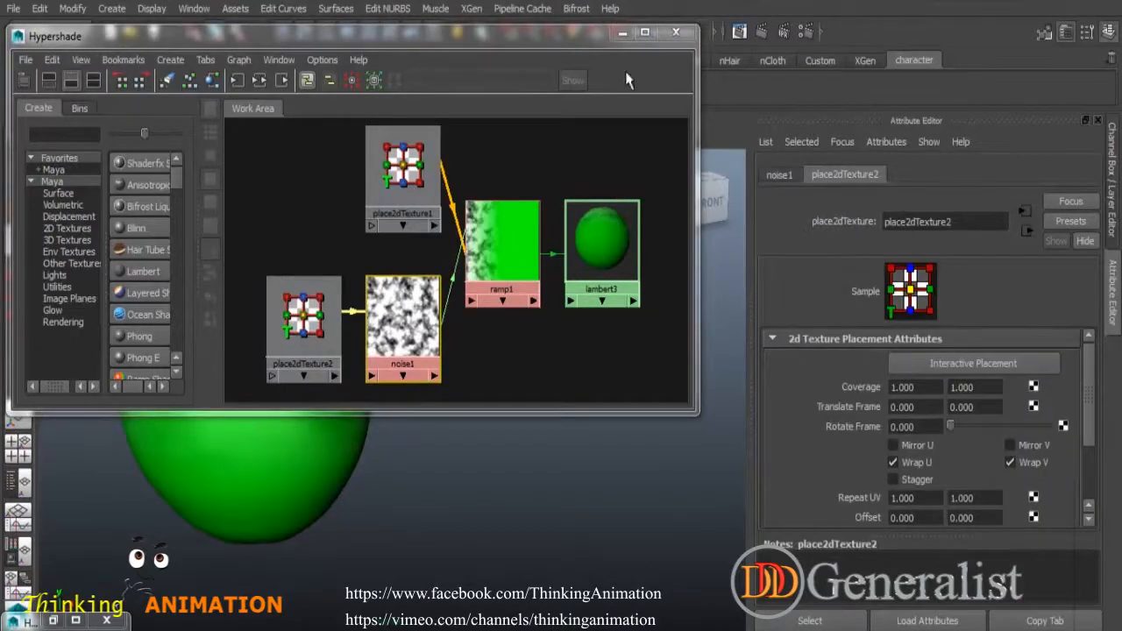
- Minimize the Hypershade, frame the apple closely and set the U value of place2dTexture2's Repeat UV to 0.1
left_click(621, 39)
left_click_drag(1091, 386, 1093, 458)
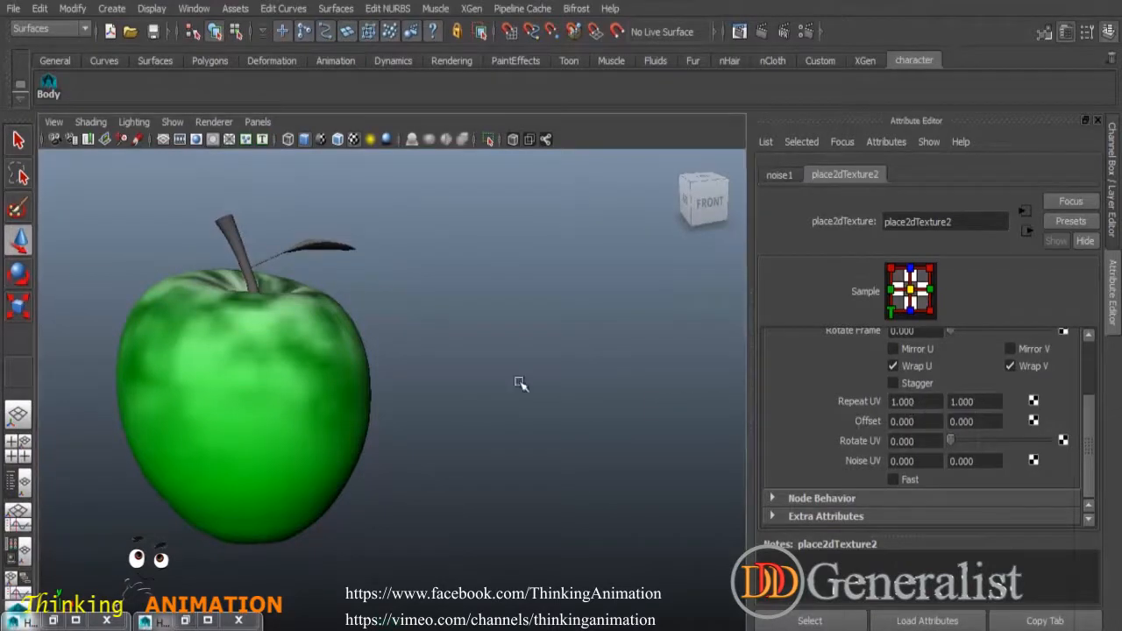
middle_click_drag(491, 382, 599, 398, "alt")
left_click_drag(598, 398, 542, 433, "alt")
right_click_drag(542, 433, 574, 450, "alt")
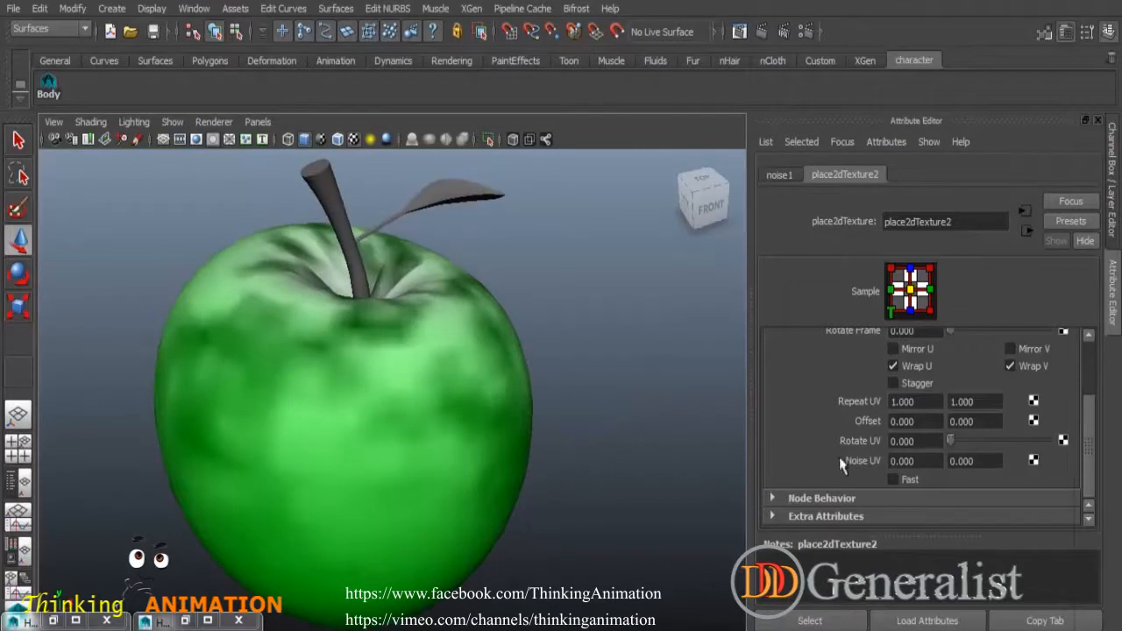
left_click_drag(929, 406, 875, 405)
key("Return")
- Examine the stretched noise pattern on the apple from all sides and around the stem
mouse_move(495, 454)
left_mouse_down("alt")
mouse_move(524, 516)
mouse_move(566, 463)
mouse_move(479, 433)
mouse_move(354, 426)
mouse_move(493, 443)
left_mouse_up("alt")
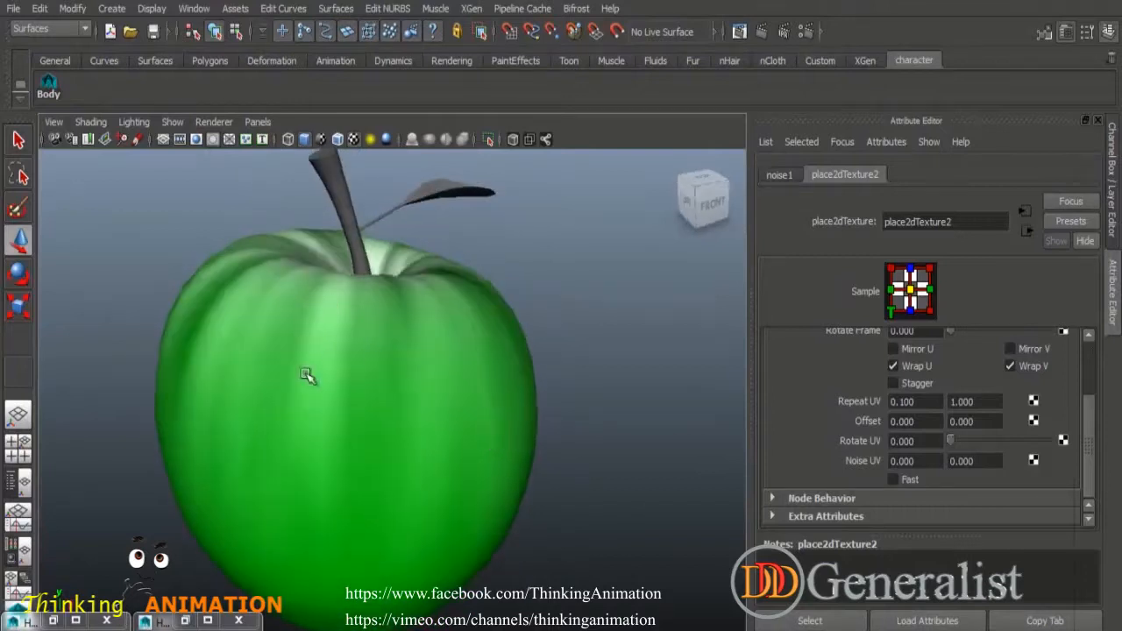
left_click_drag(366, 440, 514, 348, "alt")
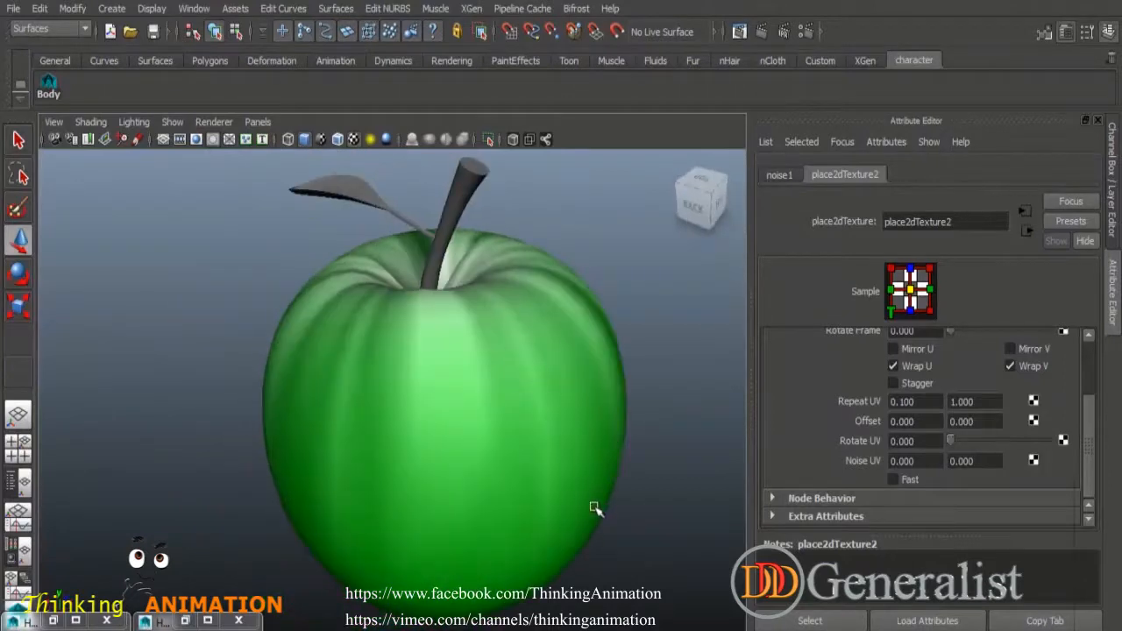
left_click_drag(594, 508, 368, 413, "alt")
left_click_drag(408, 451, 343, 401, "alt")
left_click_drag(733, 400, 383, 360, "alt")
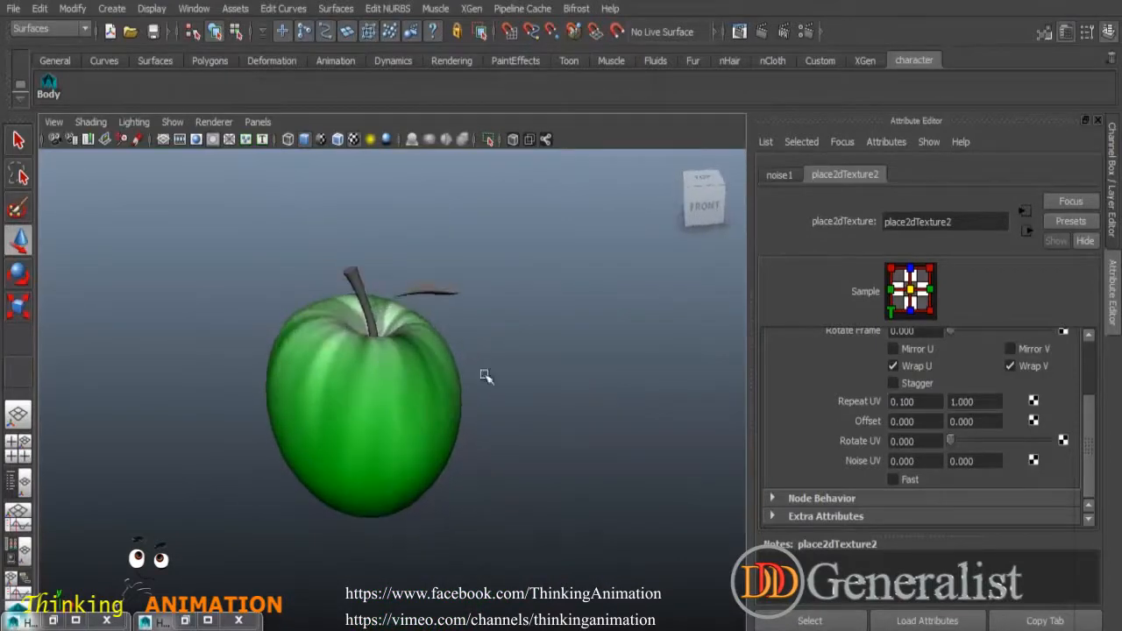
left_click(407, 419)
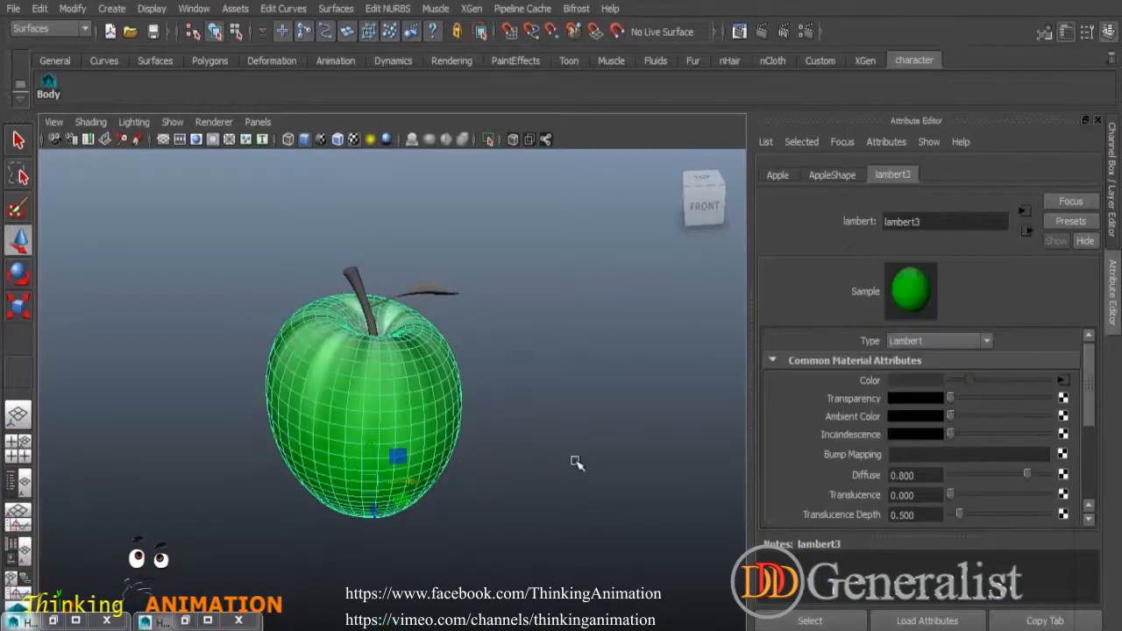
left_click(518, 445)
scroll(430, 426, "up", 5)
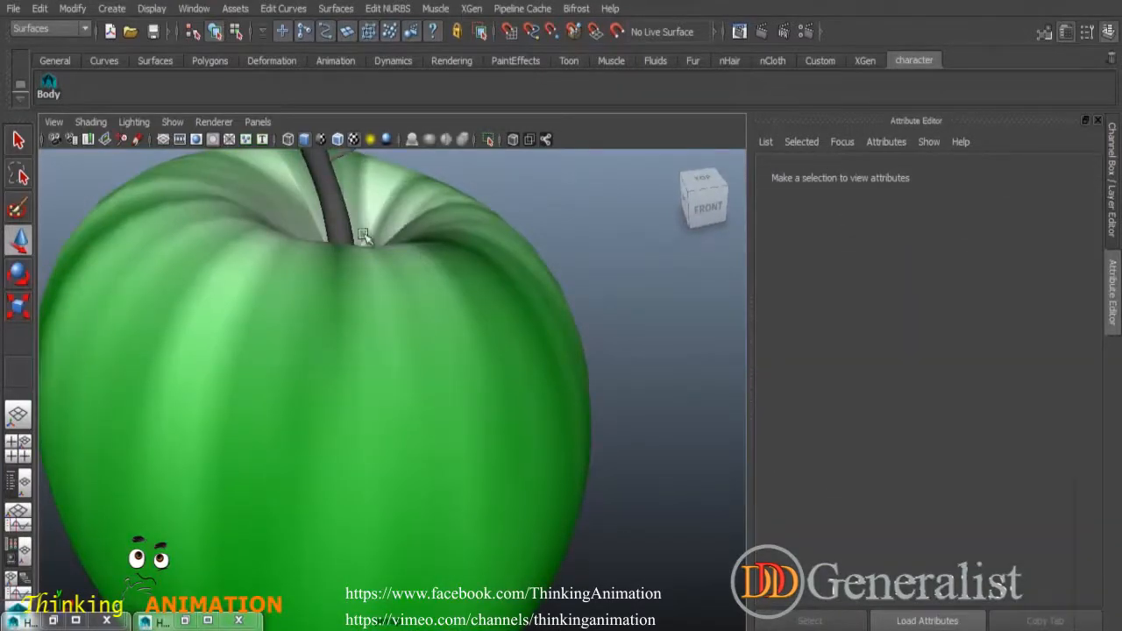
left_click_drag(401, 243, 401, 330, "alt")
scroll(456, 399, "down", 5)
- Select the apple, close the Hypergraph Hierarchy window and restore the Hypershade
left_click(402, 331)
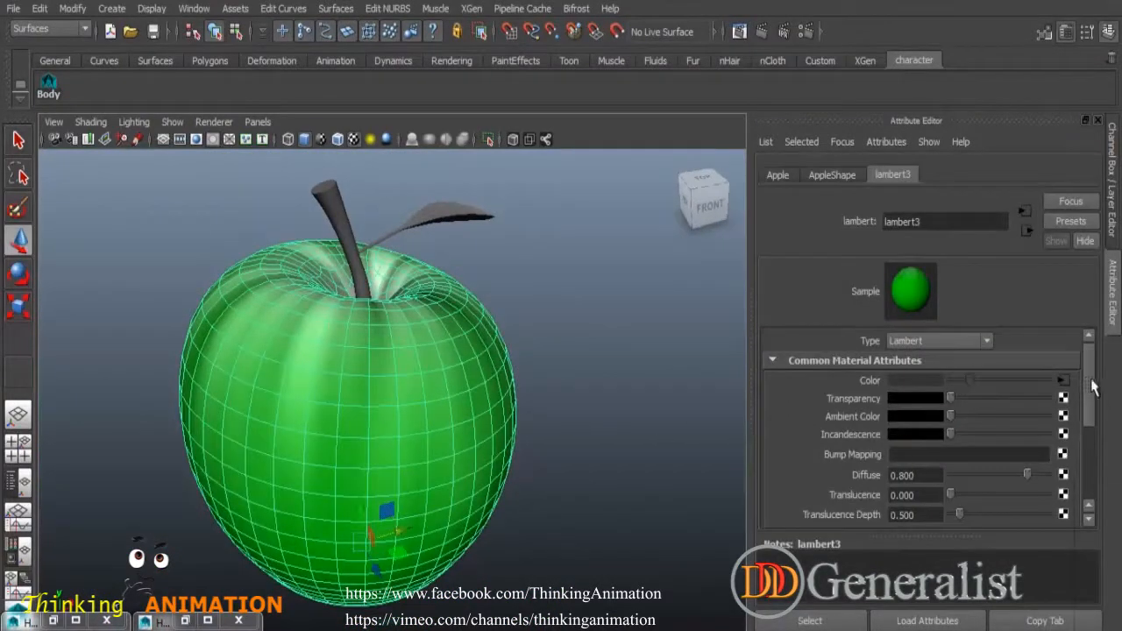
scroll(1090, 378, "down", 3)
scroll(1089, 378, "up", 3)
left_click(69, 616)
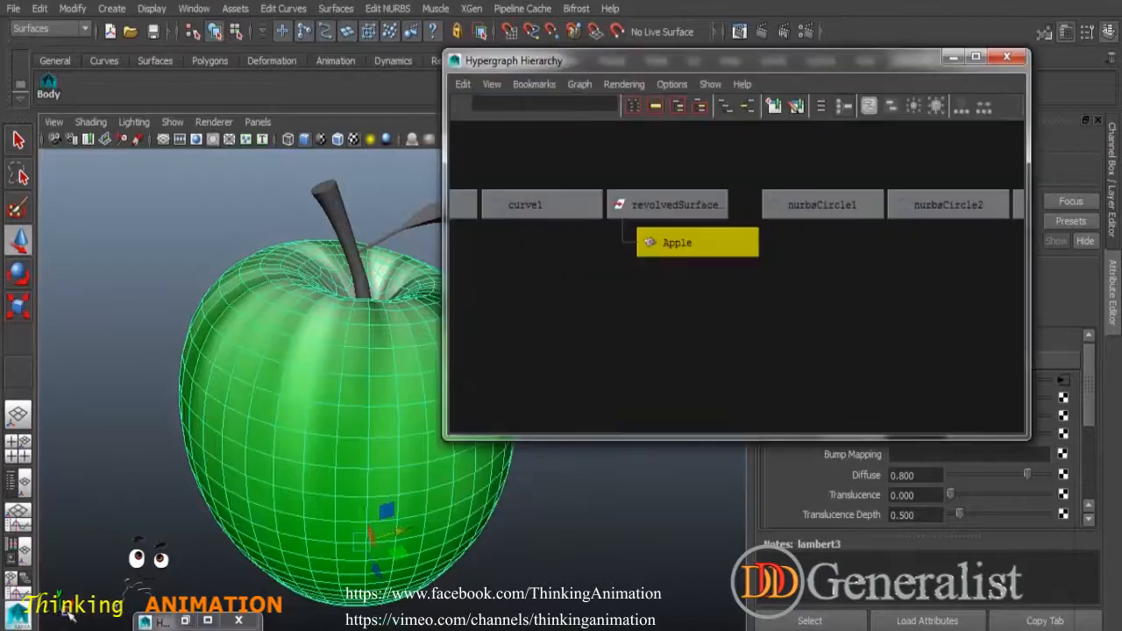
left_click(1006, 56)
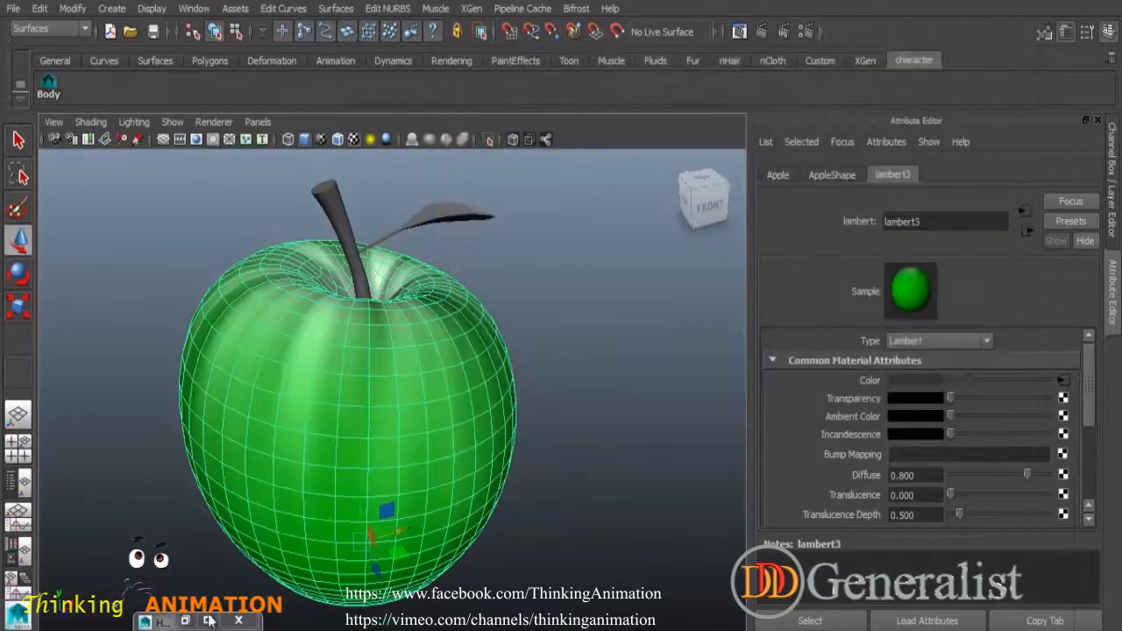
left_click(160, 621)
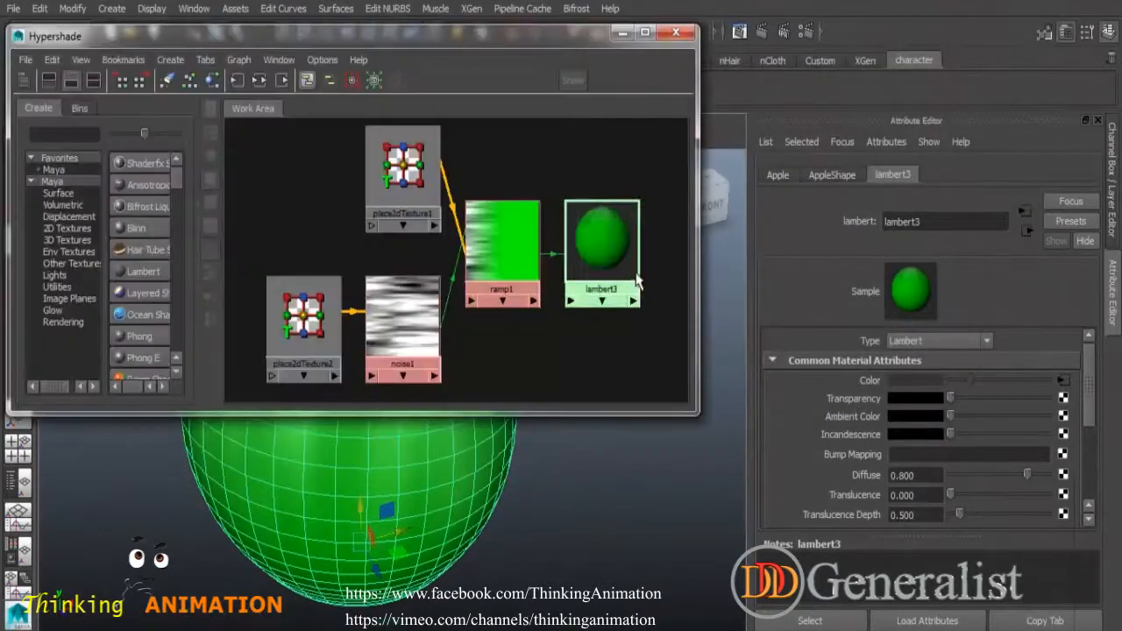
- Set the Color Gain in noise1's Color Balance attributes to pure red
left_click(401, 313)
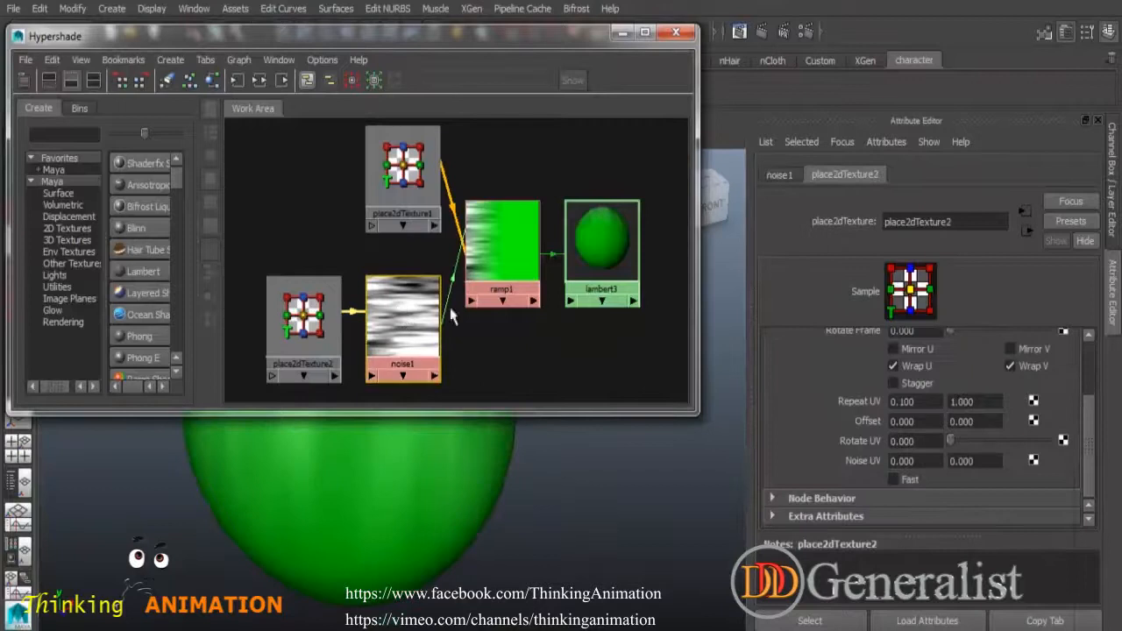
left_click(780, 176)
left_click_drag(1093, 364, 1102, 477)
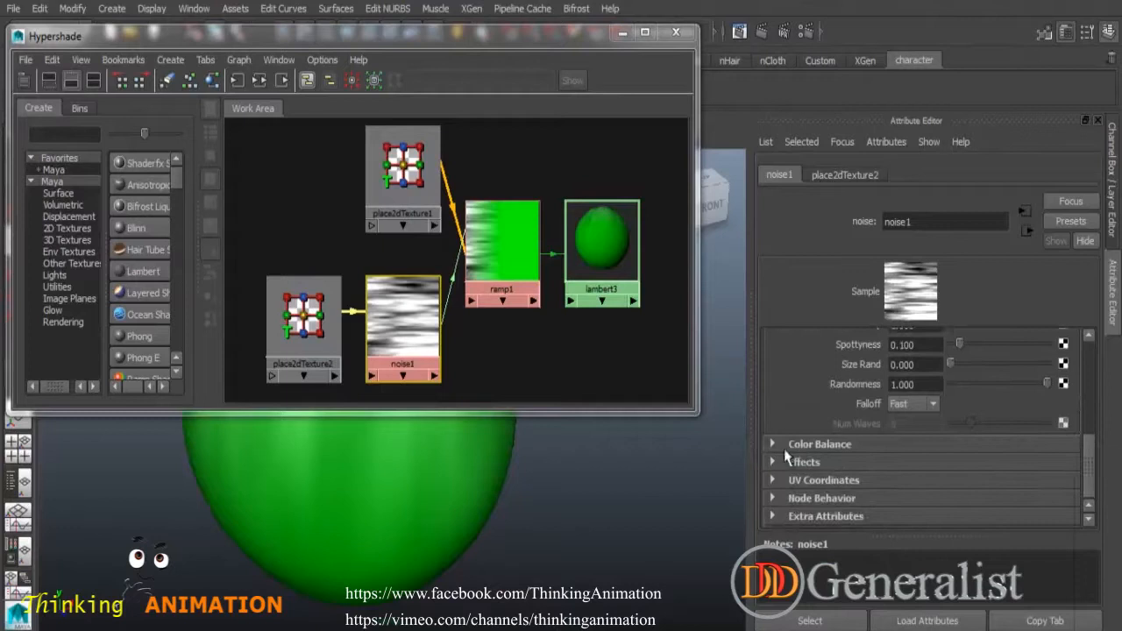
left_click(773, 445)
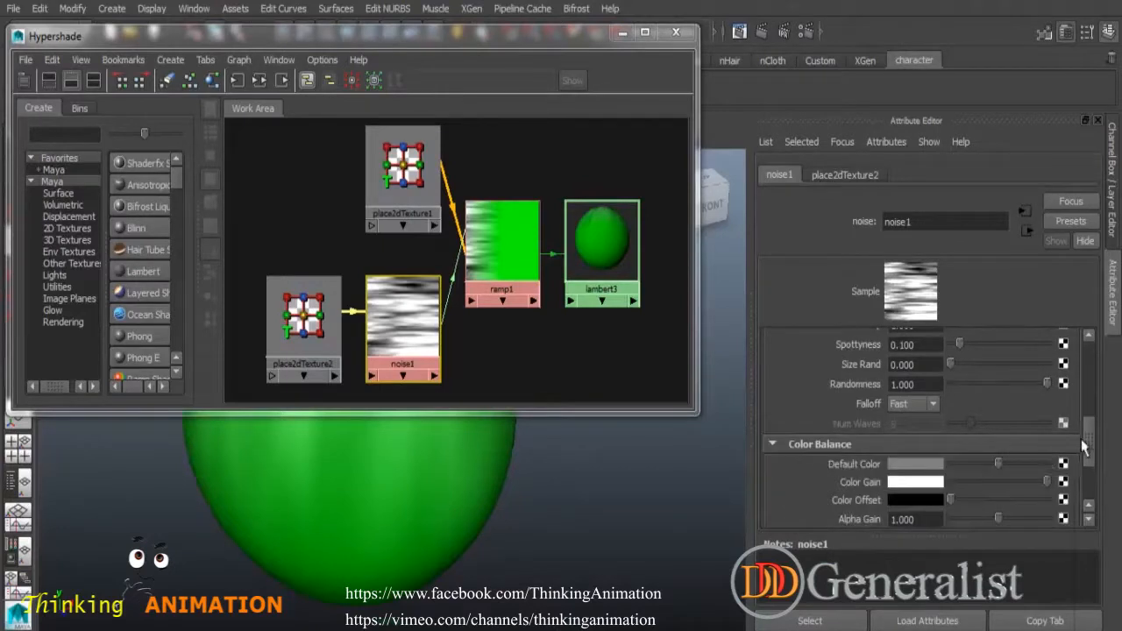
left_click_drag(1088, 445, 1089, 462)
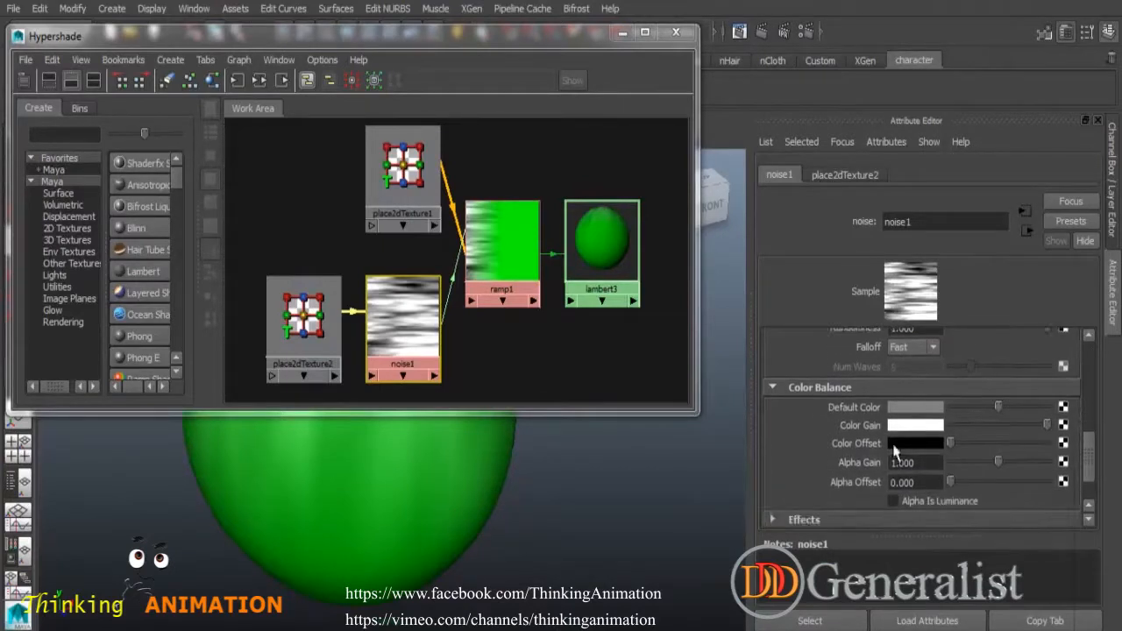
left_click(931, 426)
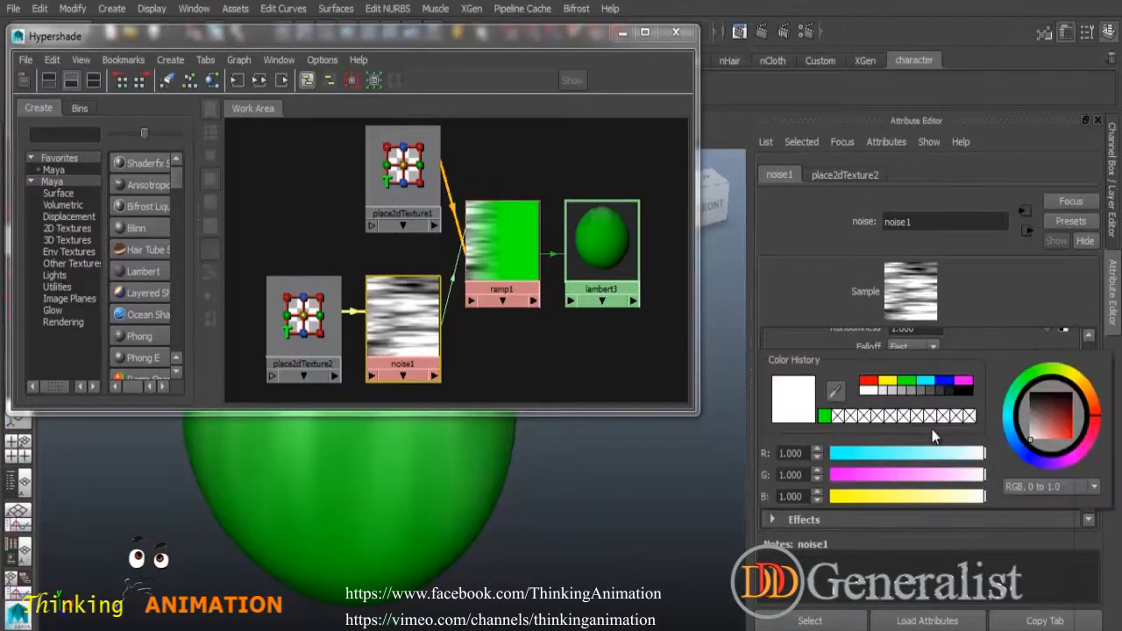
left_click(868, 383)
- Select the ramp1 node, then minimize the Hypershade to reveal the whole apple
left_click_drag(578, 38, 626, 468)
left_click_drag(506, 415, 500, 332, "alt")
left_click_drag(614, 467, 542, 255)
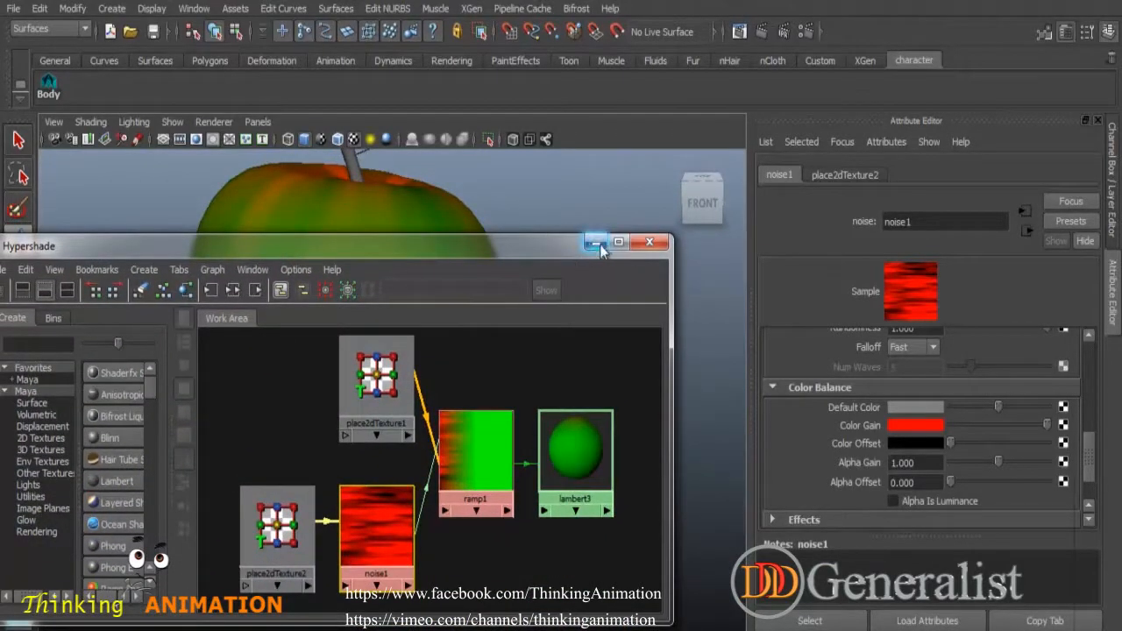
left_click(490, 456)
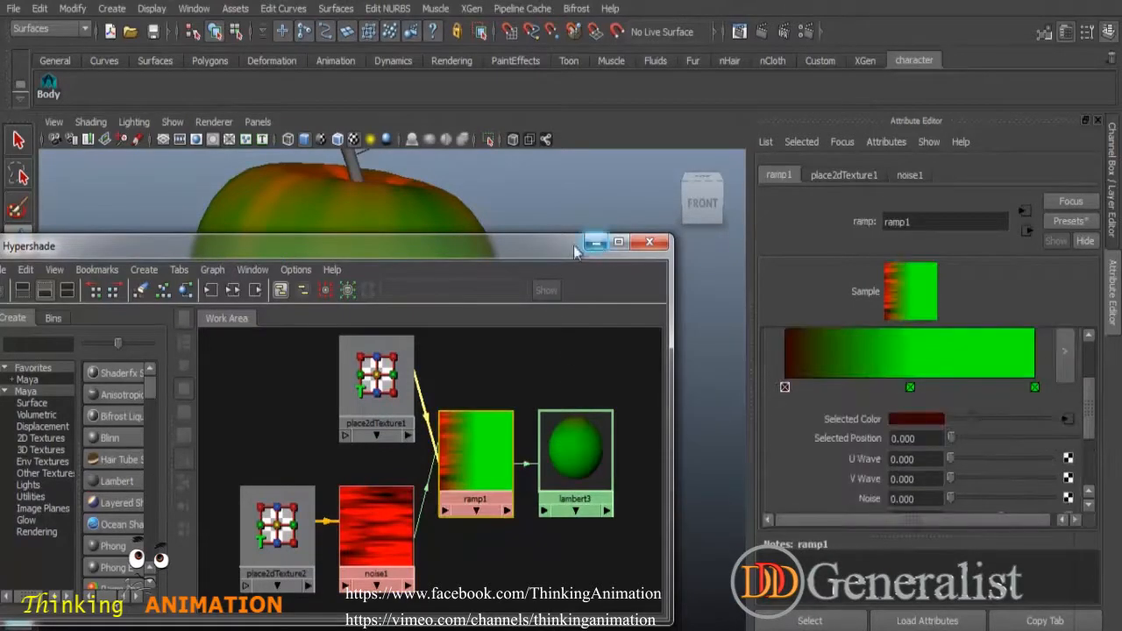
left_click_drag(669, 313, 445, 313)
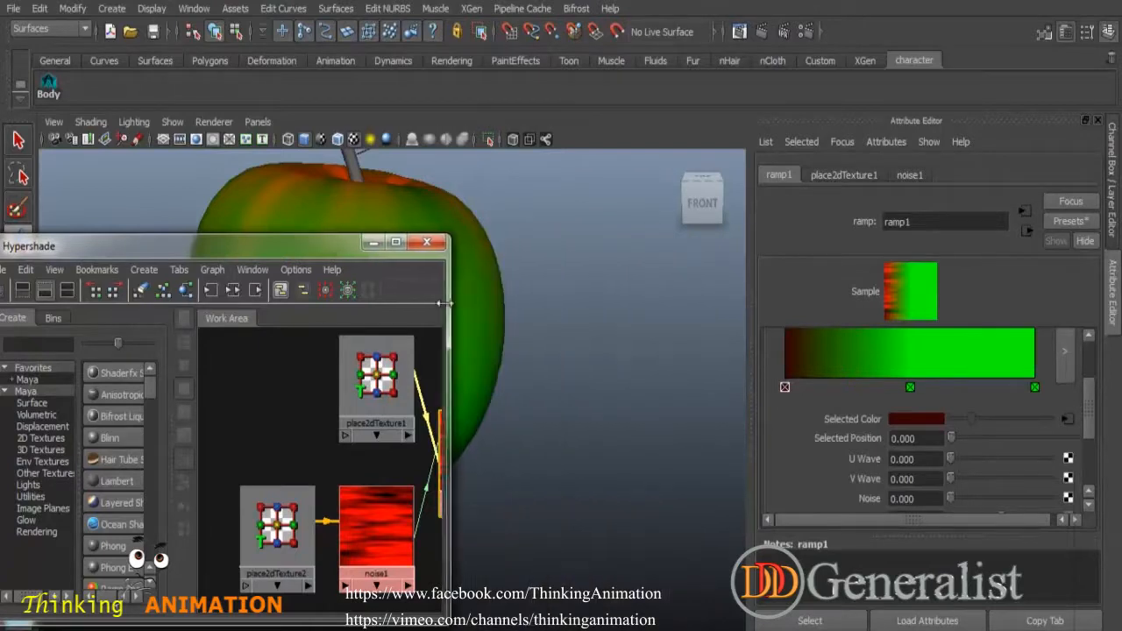
left_click_drag(330, 255, 319, 225)
left_click(357, 213)
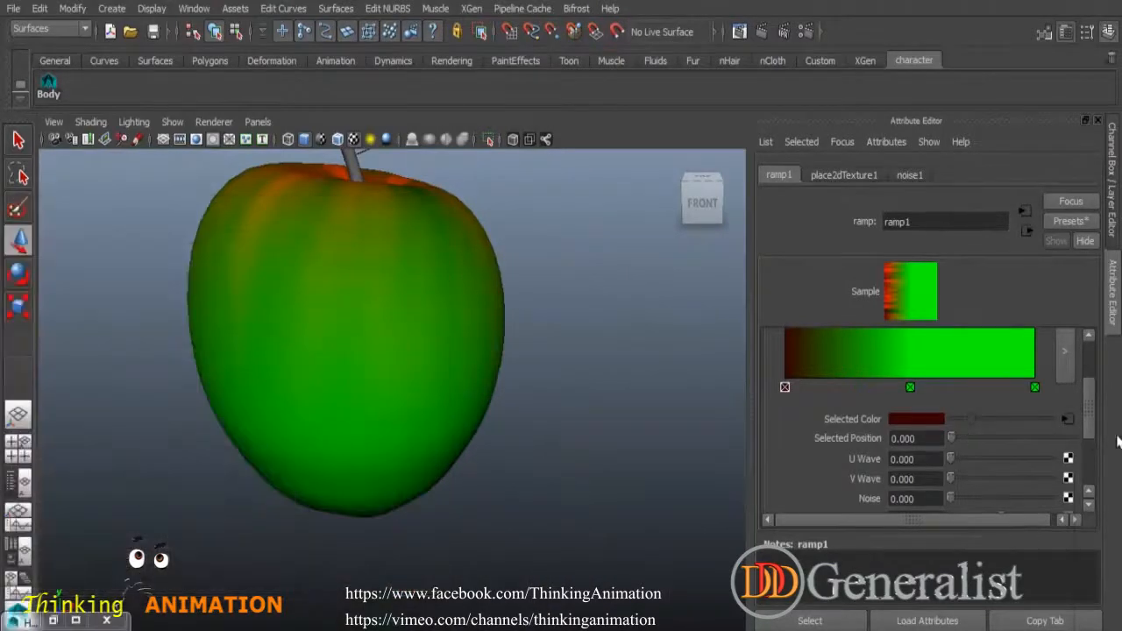
- Shift the noise-mapped first colour marker of ramp1 a short way toward the middle green marker
left_click_drag(1089, 416, 1085, 378)
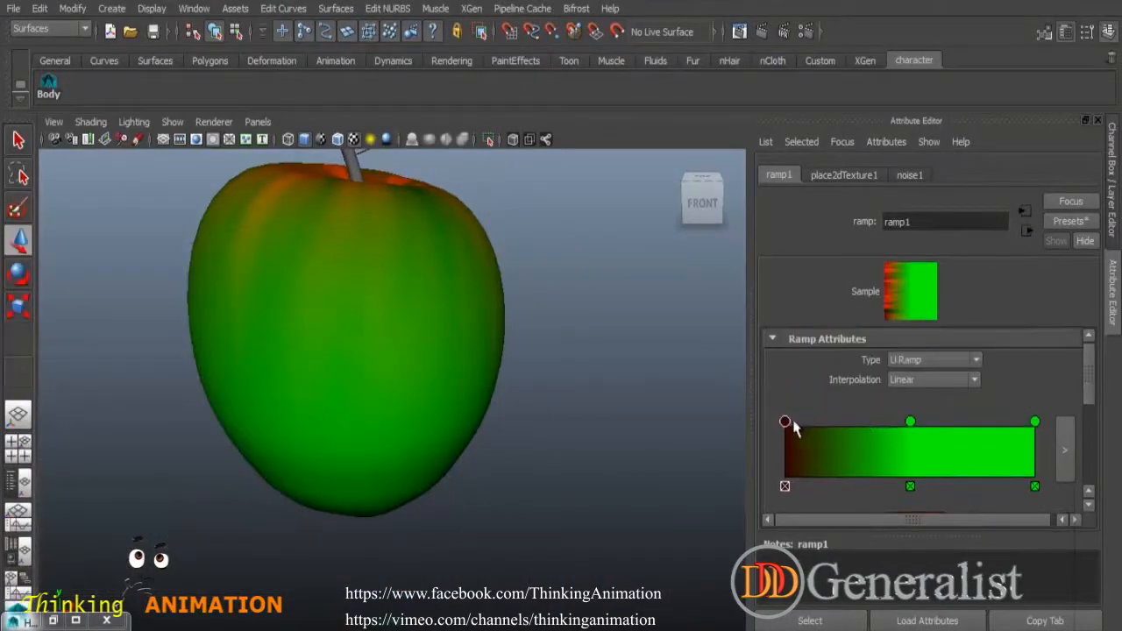
left_click_drag(792, 427, 851, 427)
left_click_drag(530, 340, 519, 413, "alt")
left_click_drag(847, 426, 819, 427)
- Map a Noise texture to the colour of ramp1's middle green marker at position 0.500
left_click(909, 424)
left_click_drag(1094, 379, 1094, 422)
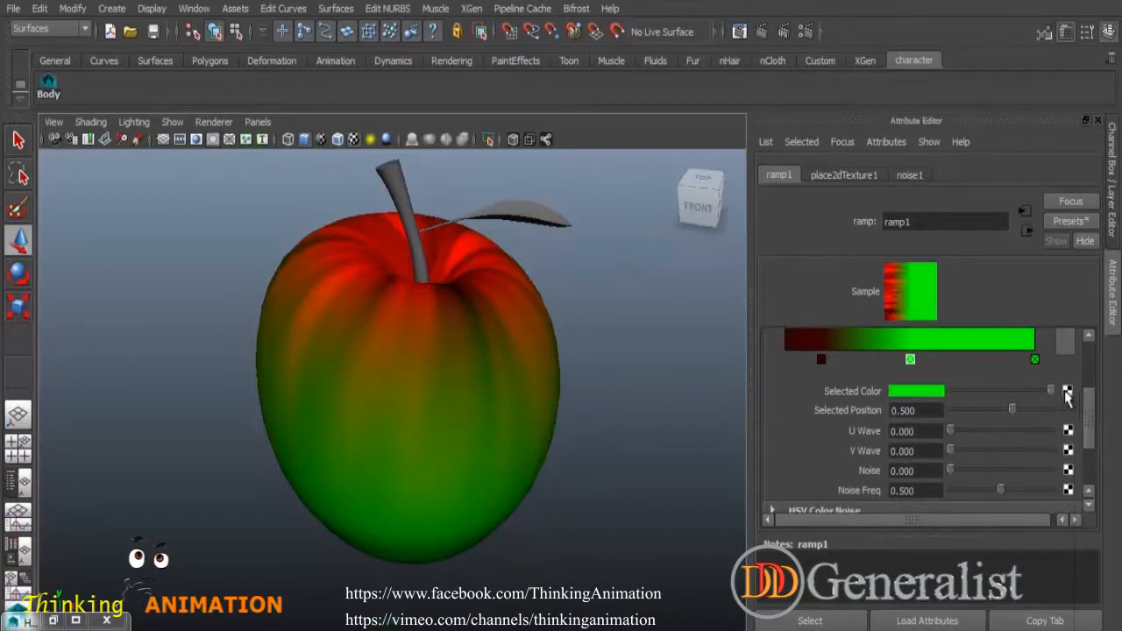
left_click(1066, 391)
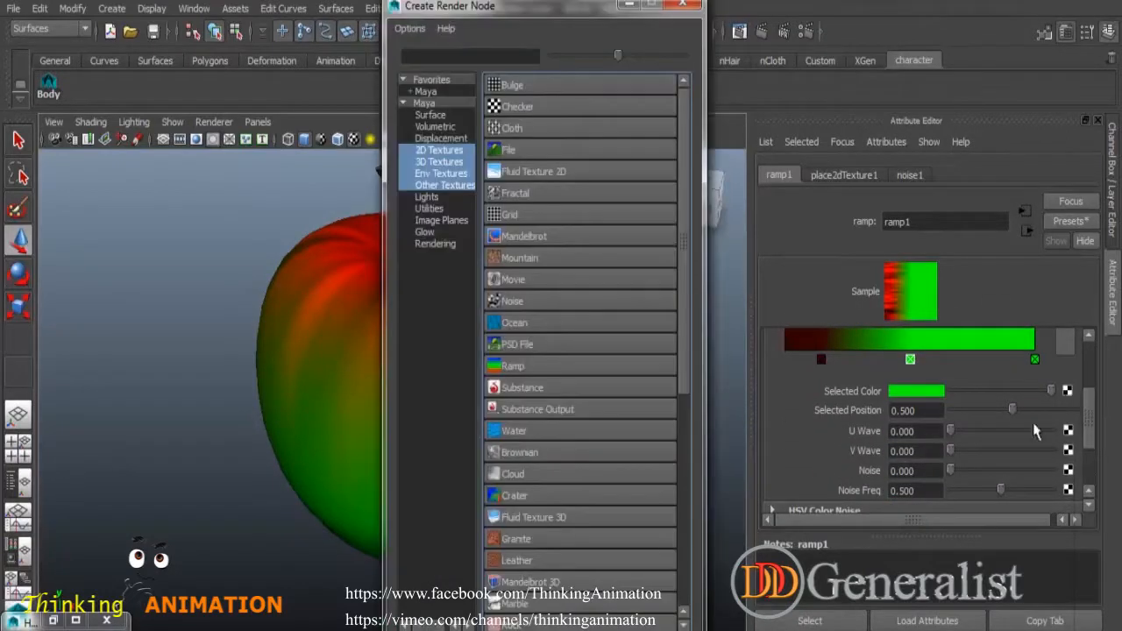
left_click(519, 299)
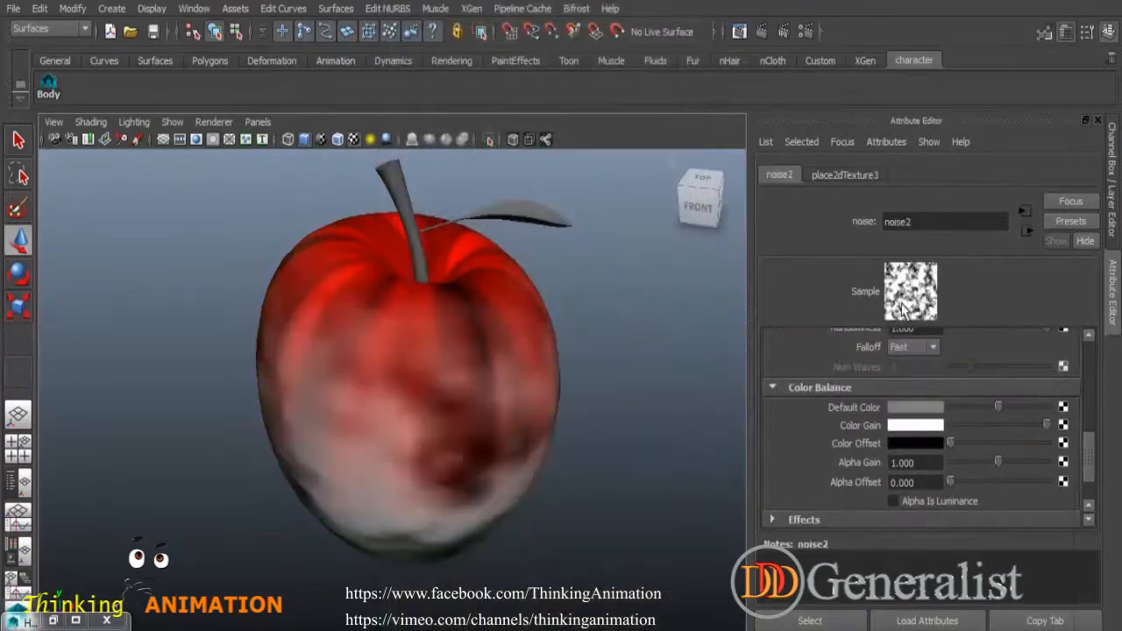
- Set the U value of place2dTexture3's Repeat UV to 0.1 to stretch the new noise into stripes
left_click(844, 176)
scroll(1098, 404, "up", 3)
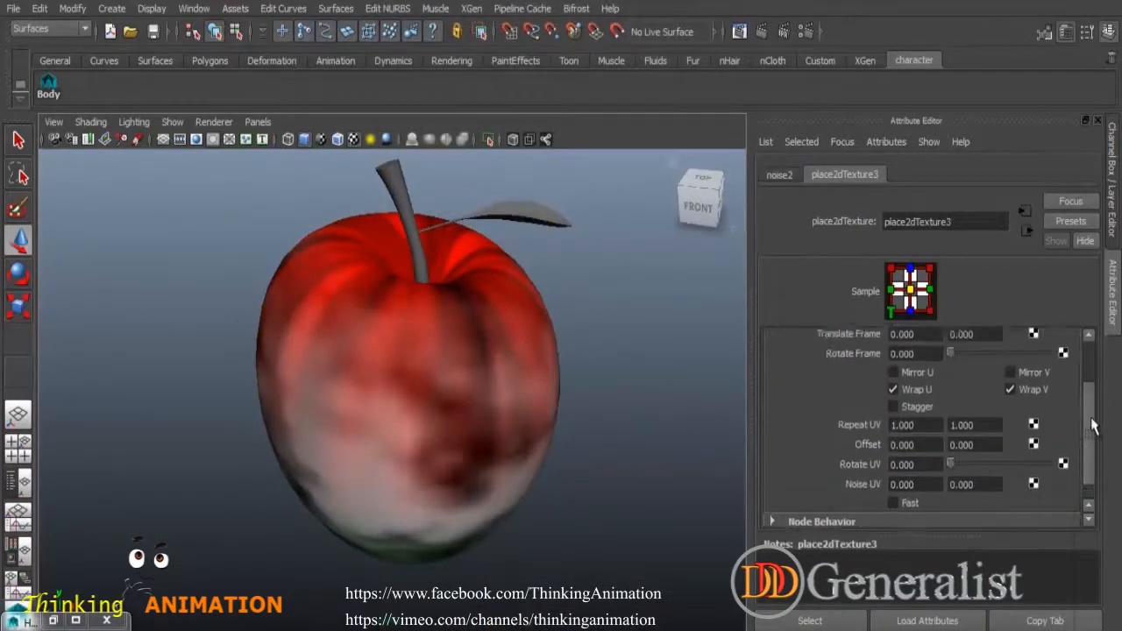
left_click(924, 493)
type("0.1")
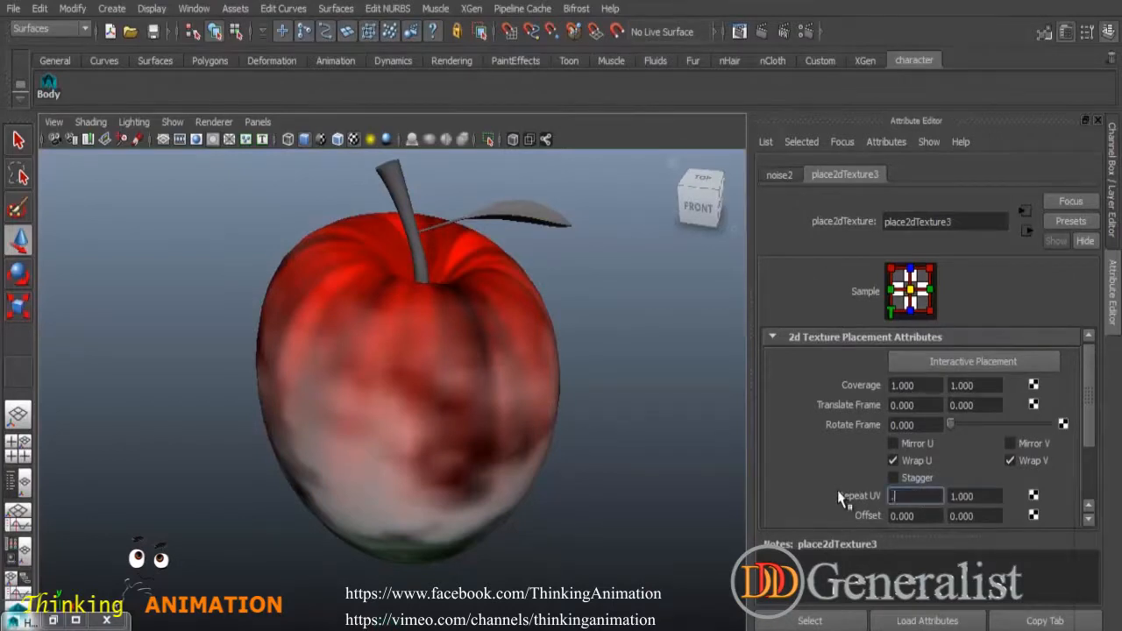
key("Return")
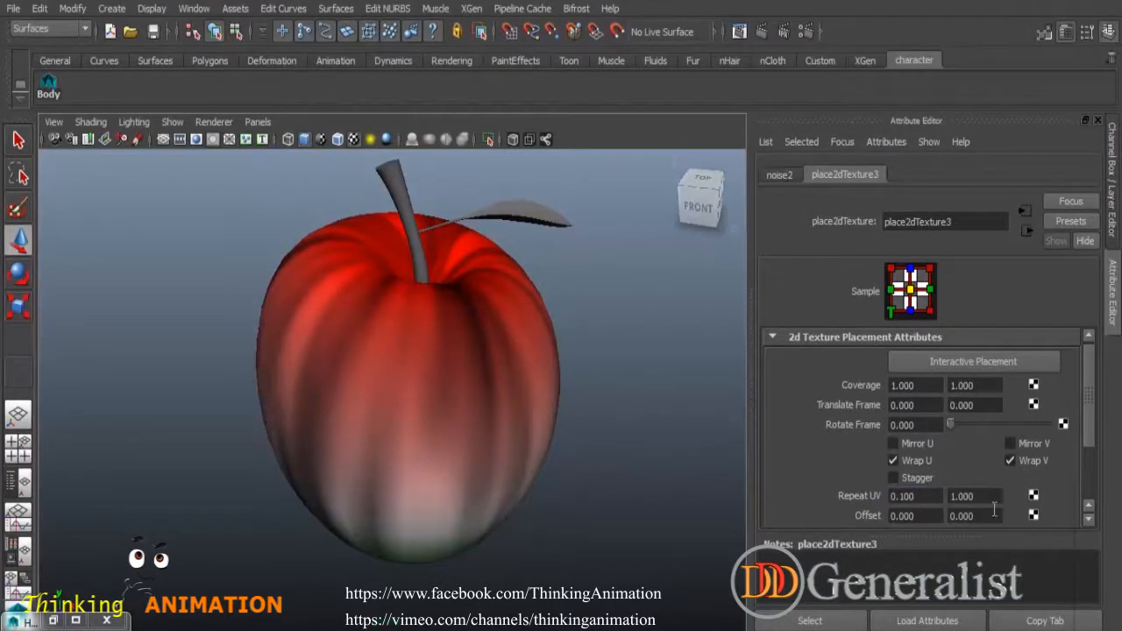
- Set noise2's Color Gain to orange with RGB values 1.000, 0.388 and 0.000
left_click(779, 175)
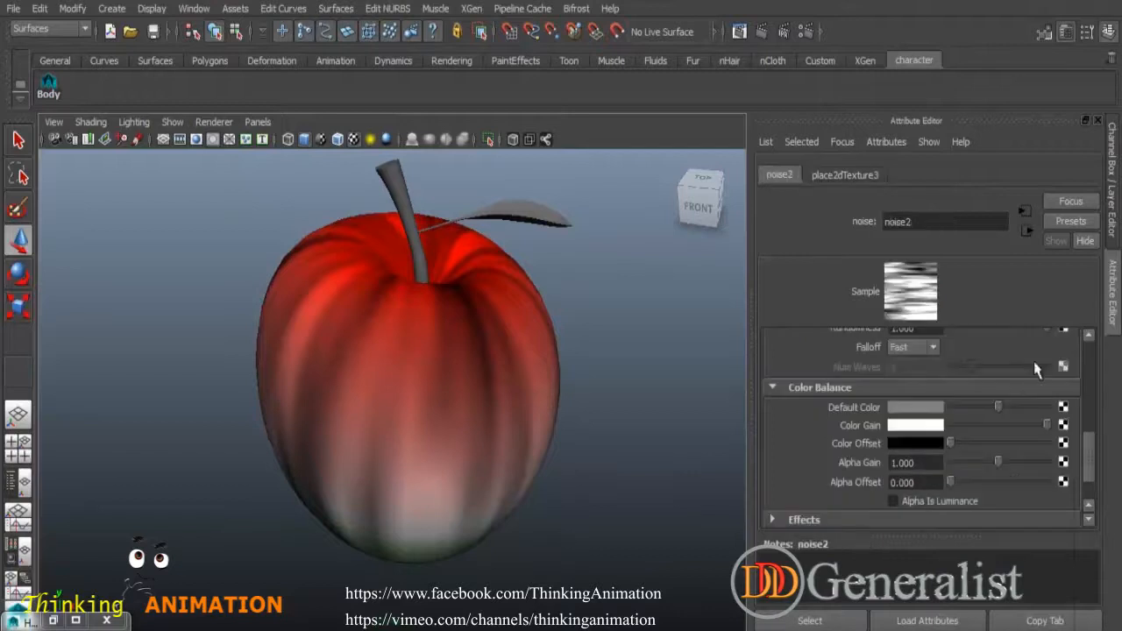
left_click(929, 426)
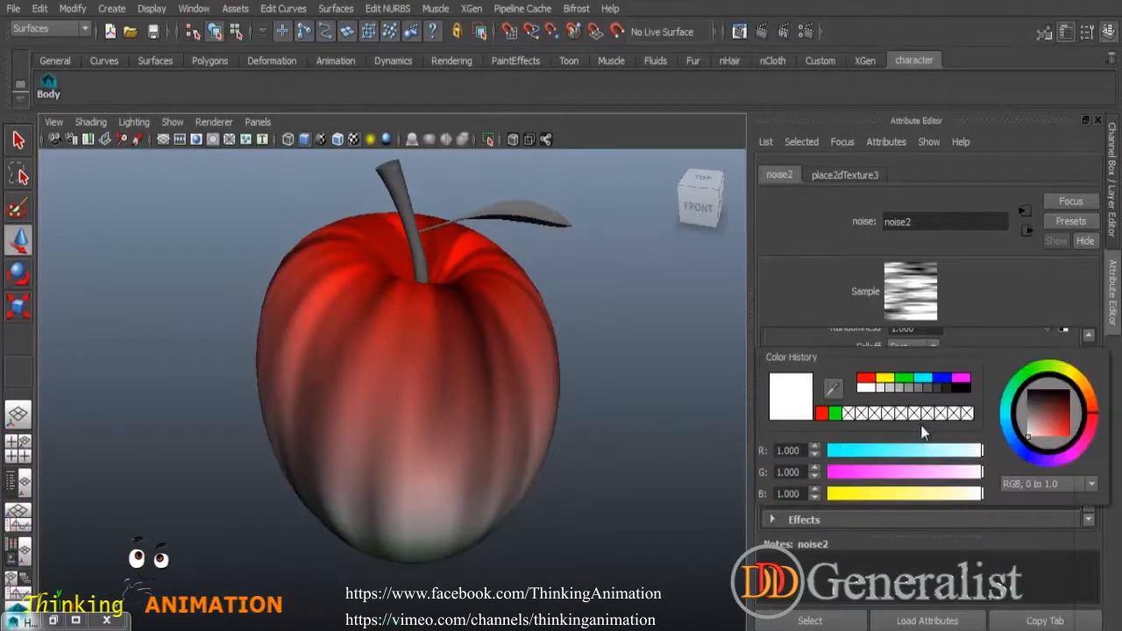
left_click(865, 379)
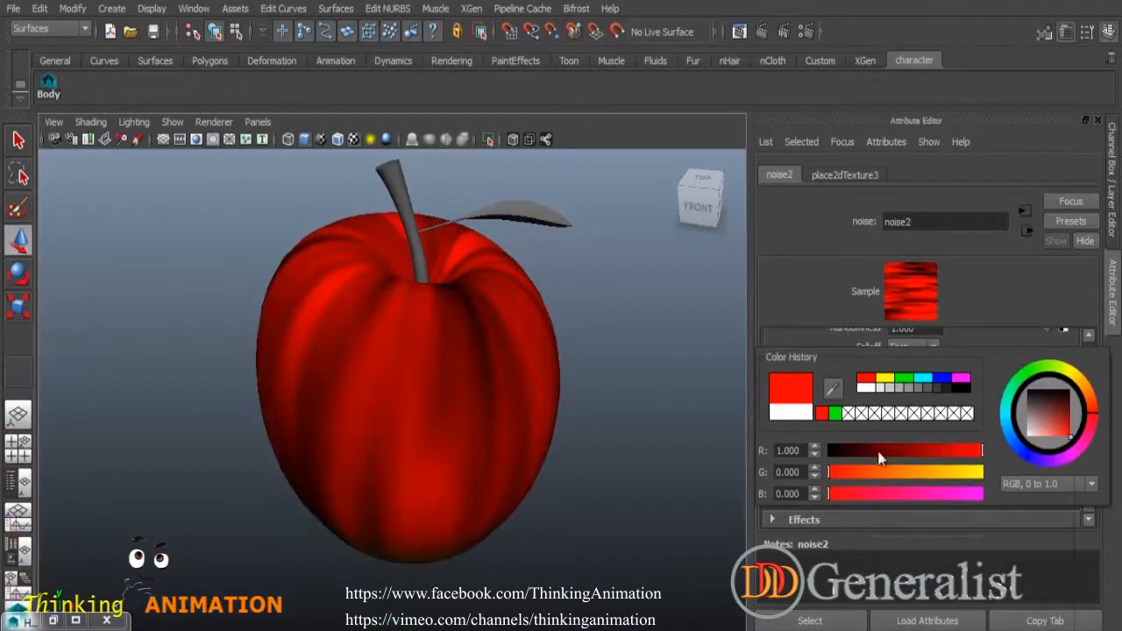
left_click_drag(836, 475, 886, 477)
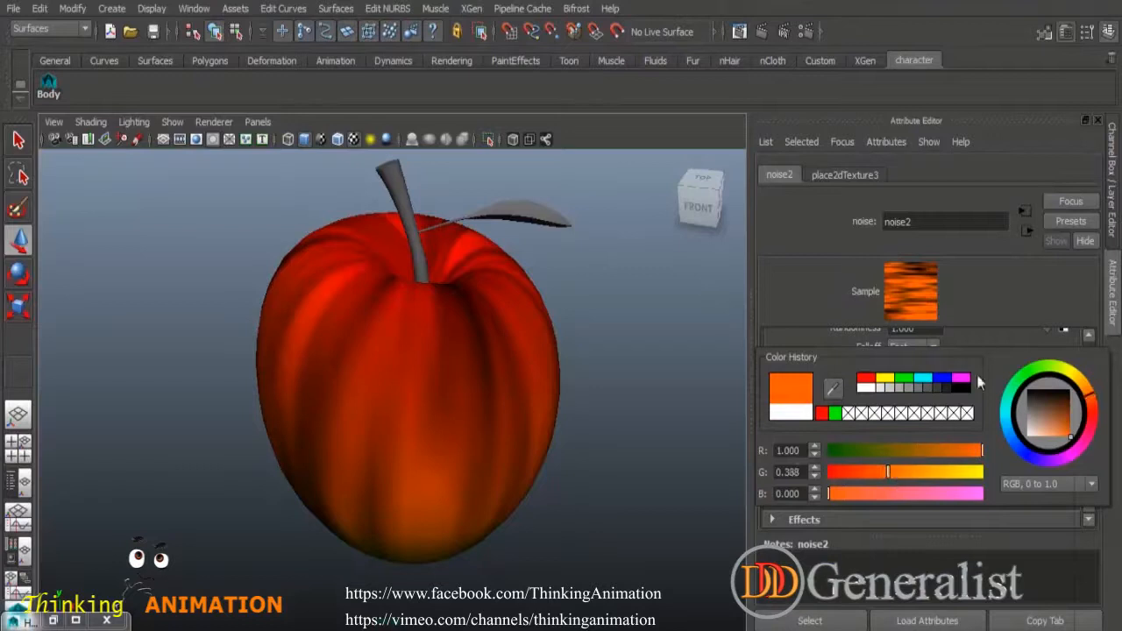
- Examine the striped apple from several sides and review its material's shading network in the Hypershade
left_click_drag(1087, 460, 1091, 371)
left_click_drag(590, 456, 577, 372, "alt")
right_click_drag(620, 412, 509, 374, "alt")
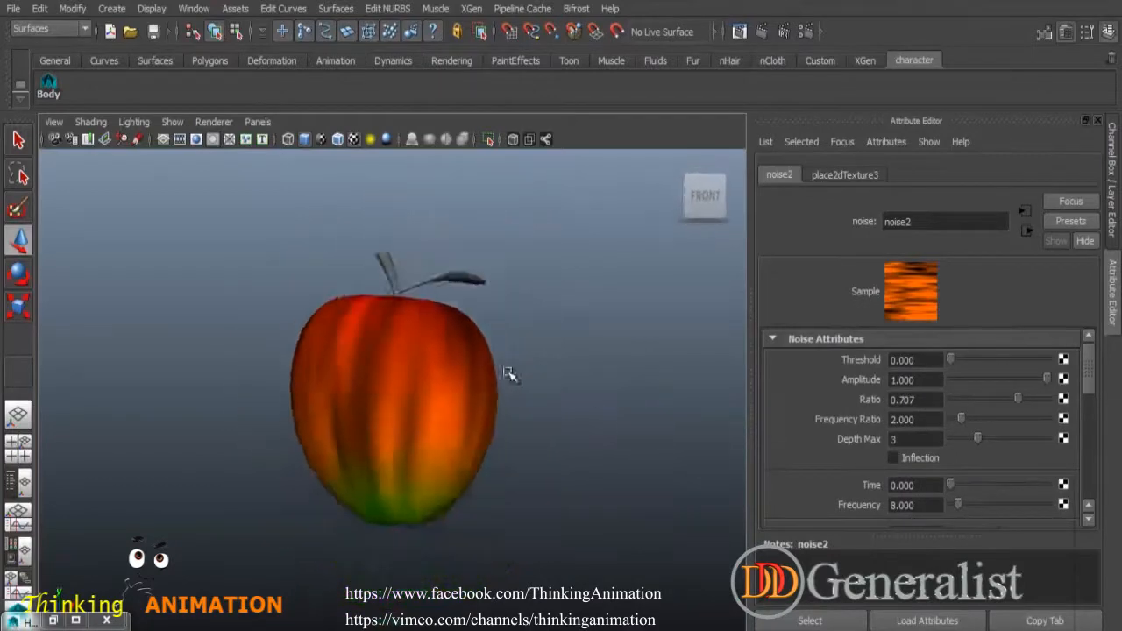
left_click_drag(566, 284, 465, 394, "alt")
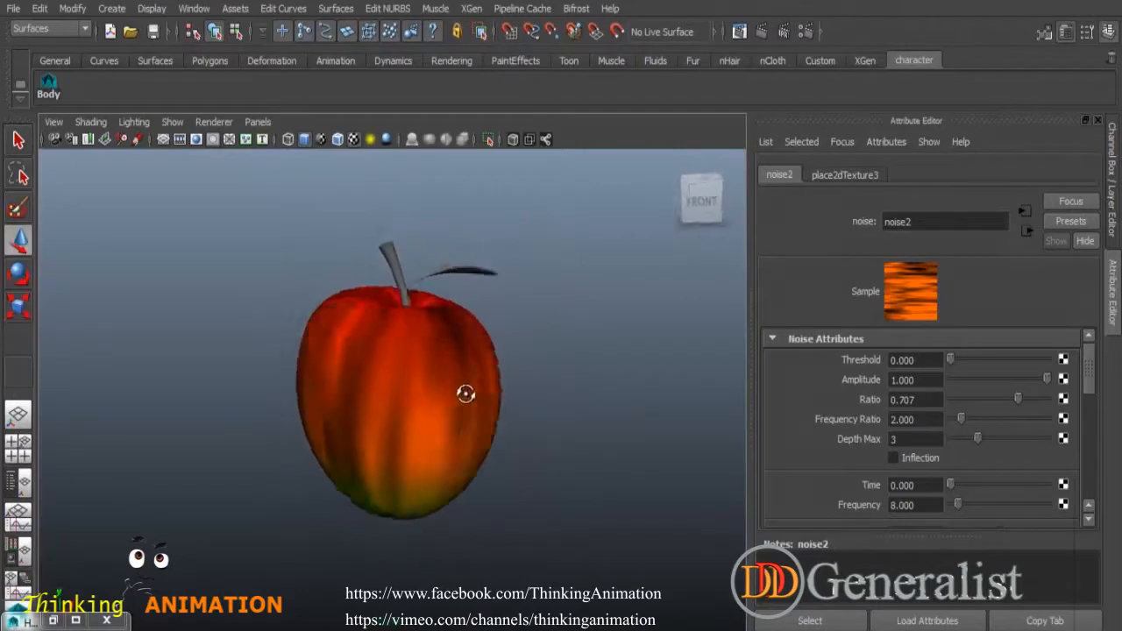
left_click_drag(499, 339, 381, 429, "alt")
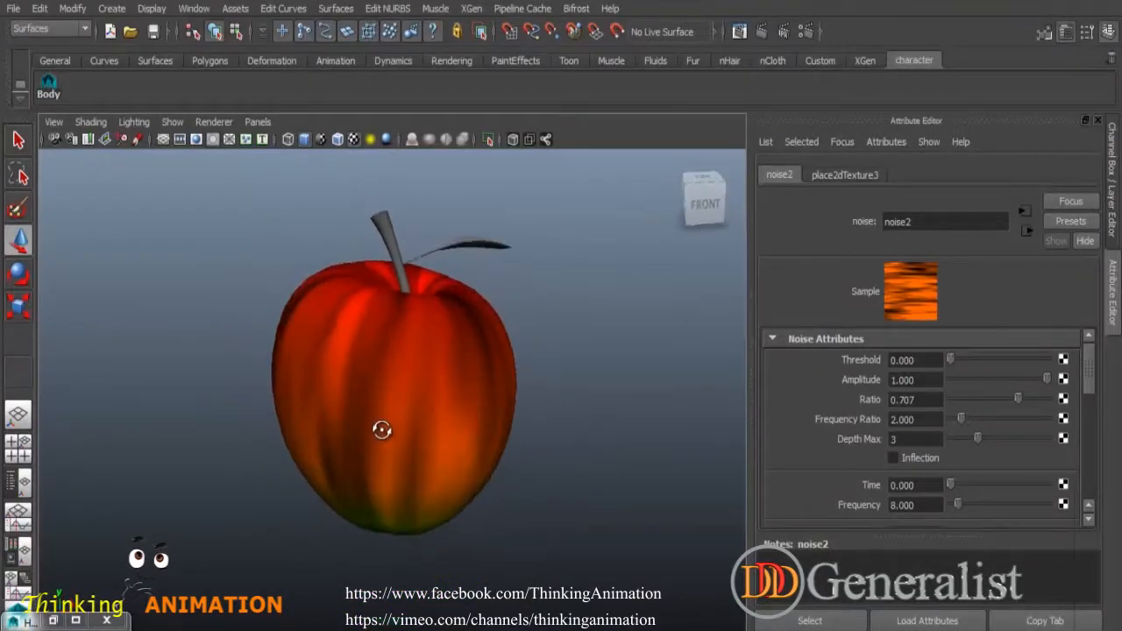
left_click(456, 363)
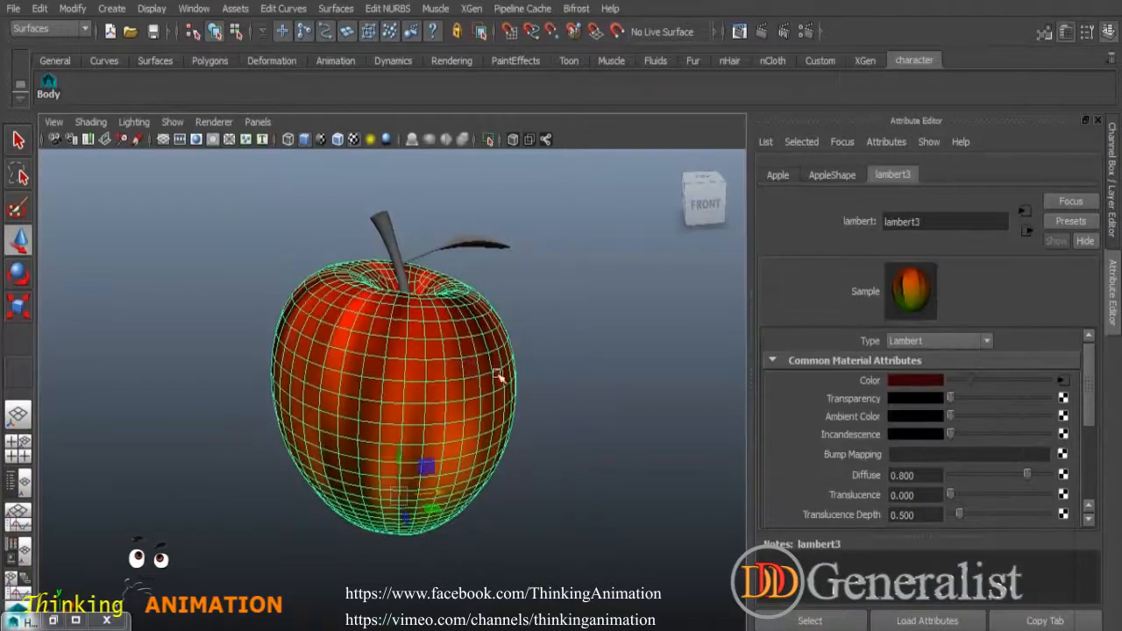
left_click(54, 621)
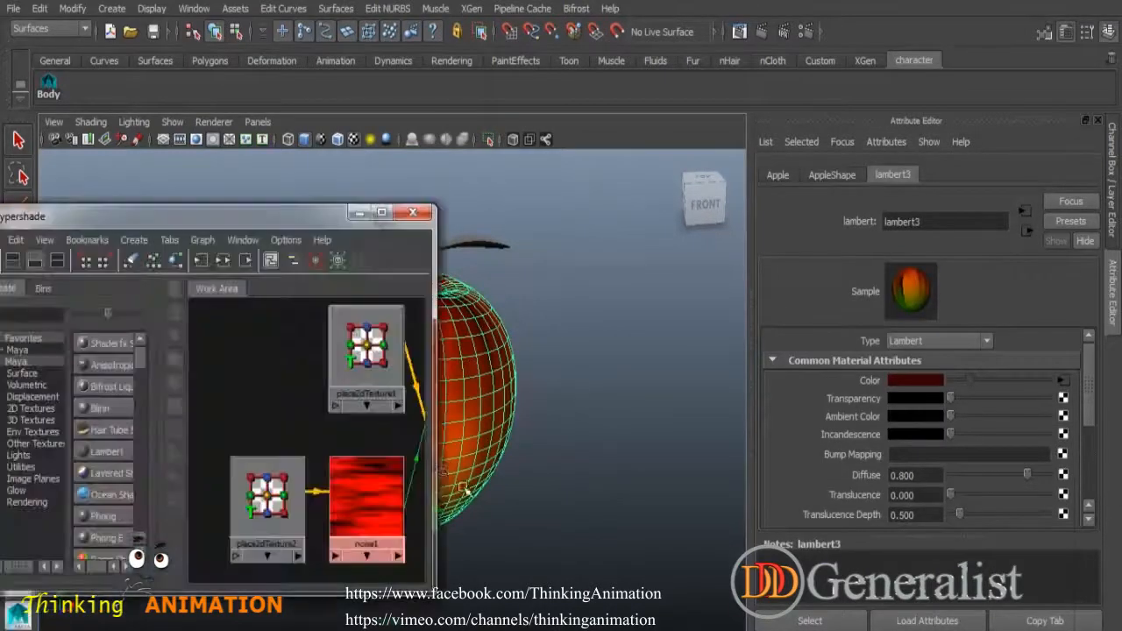
left_click(364, 516)
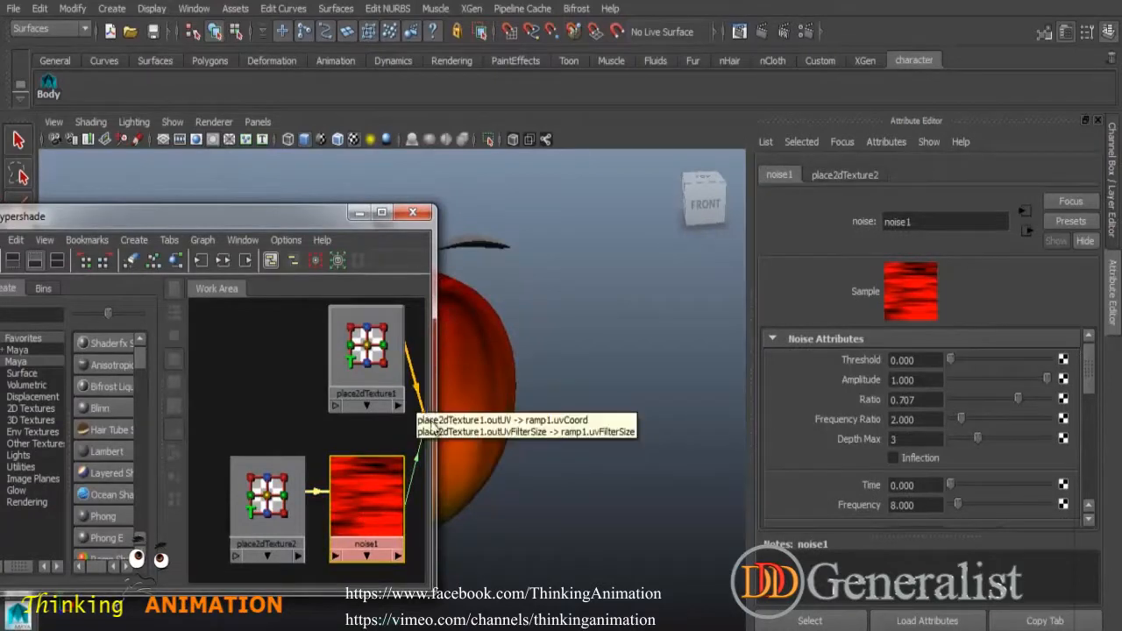
left_click_drag(436, 429, 675, 452)
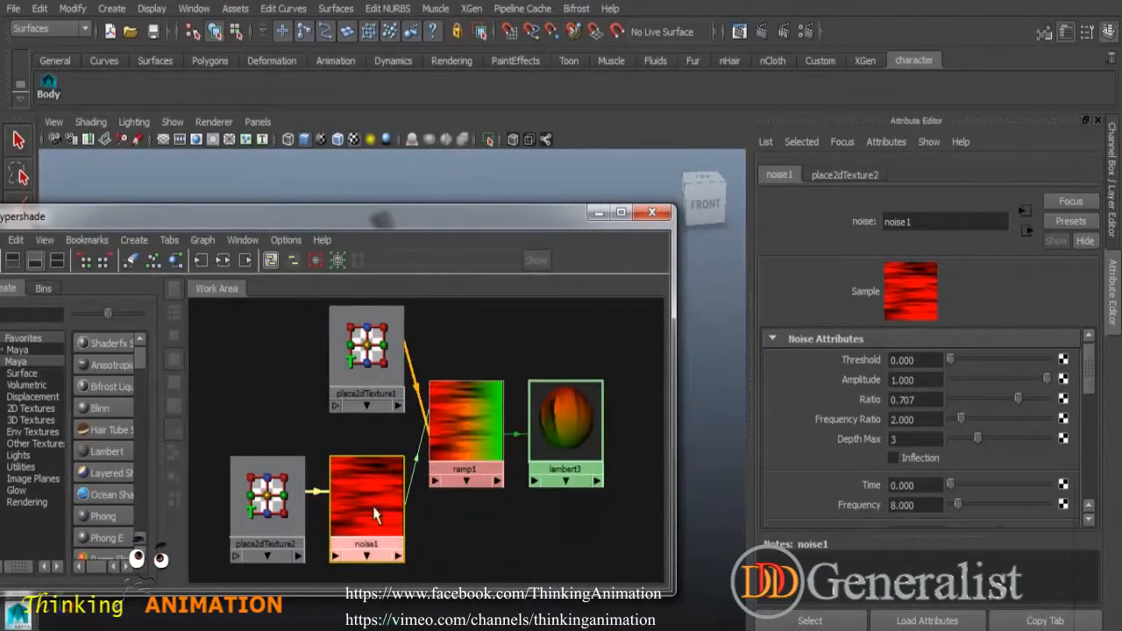
left_click_drag(568, 217, 549, 212)
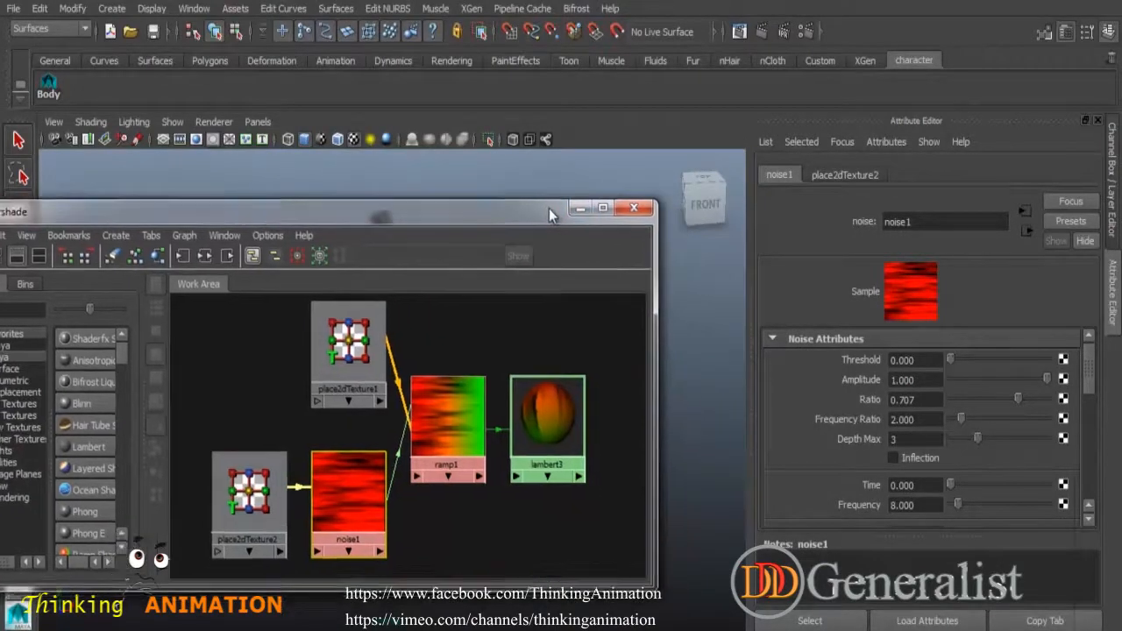
left_click(579, 207)
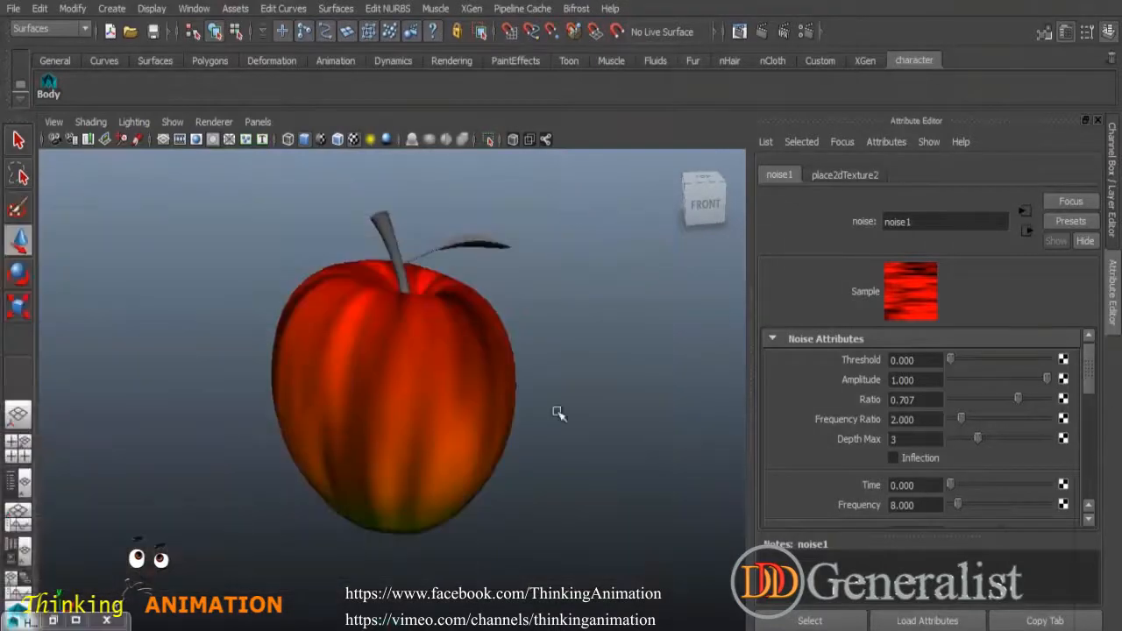
- Open the noise1 texture mapped to ramp1's first colour marker for editing
left_click(53, 620)
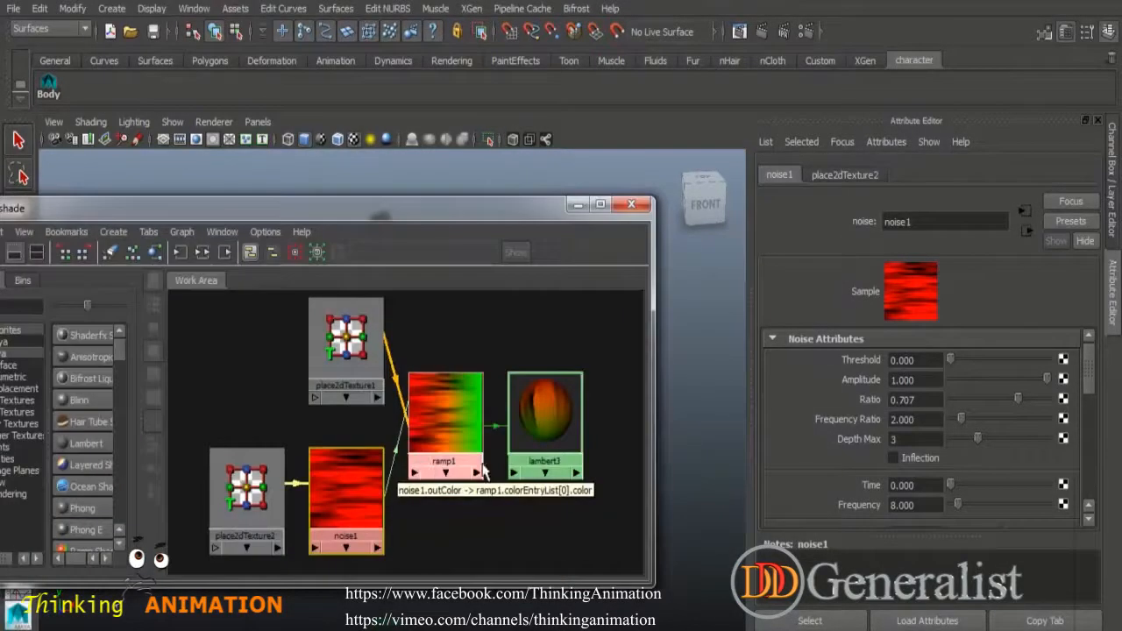
left_click(481, 470)
left_click(578, 206)
mouse_move(1090, 412)
left_mouse_down()
mouse_move(1058, 372)
mouse_move(1089, 429)
left_mouse_up()
left_click(822, 421)
left_click(1067, 356)
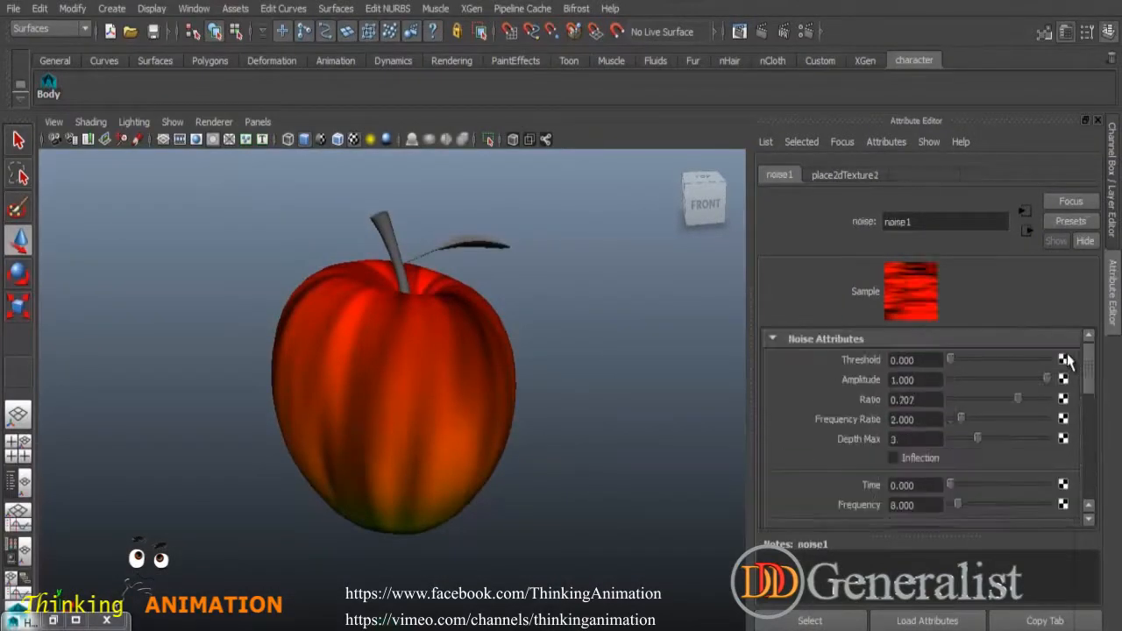
- Set noise1's Ratio to 1.000 and its Threshold to 0.094
mouse_move(1089, 373)
left_mouse_down()
mouse_move(1091, 401)
mouse_move(1093, 373)
left_mouse_up()
mouse_move(648, 479)
left_mouse_down("alt")
mouse_move(534, 400)
mouse_move(563, 459)
left_mouse_up("alt")
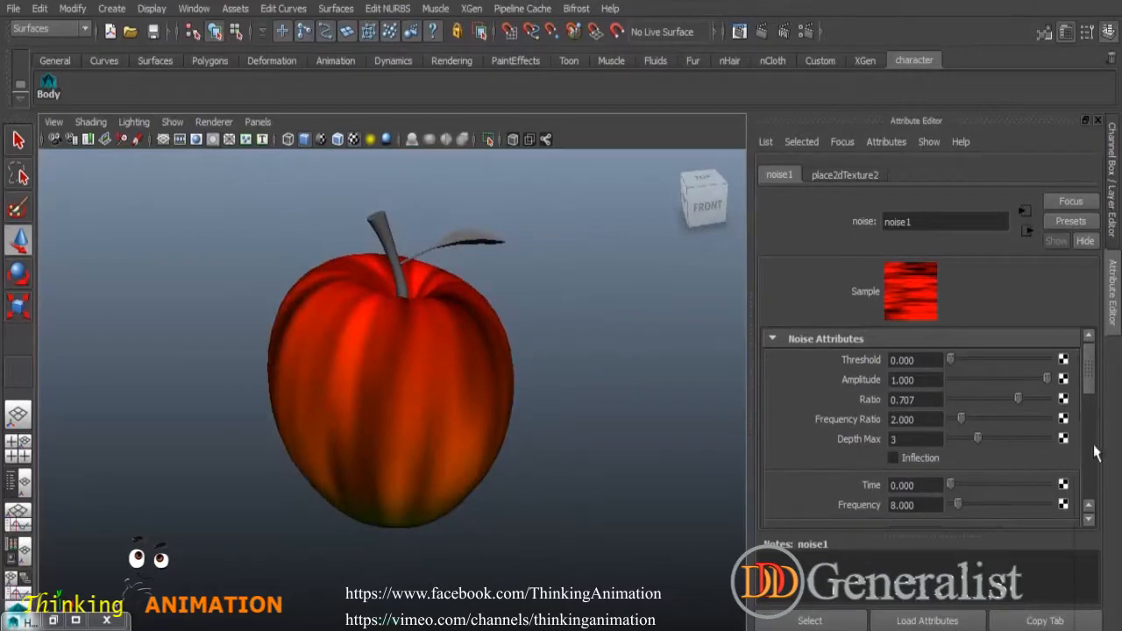
mouse_move(1020, 401)
left_mouse_down()
mouse_move(1039, 404)
mouse_move(995, 401)
mouse_move(1063, 416)
mouse_move(990, 412)
mouse_move(1063, 427)
mouse_move(911, 423)
left_mouse_up()
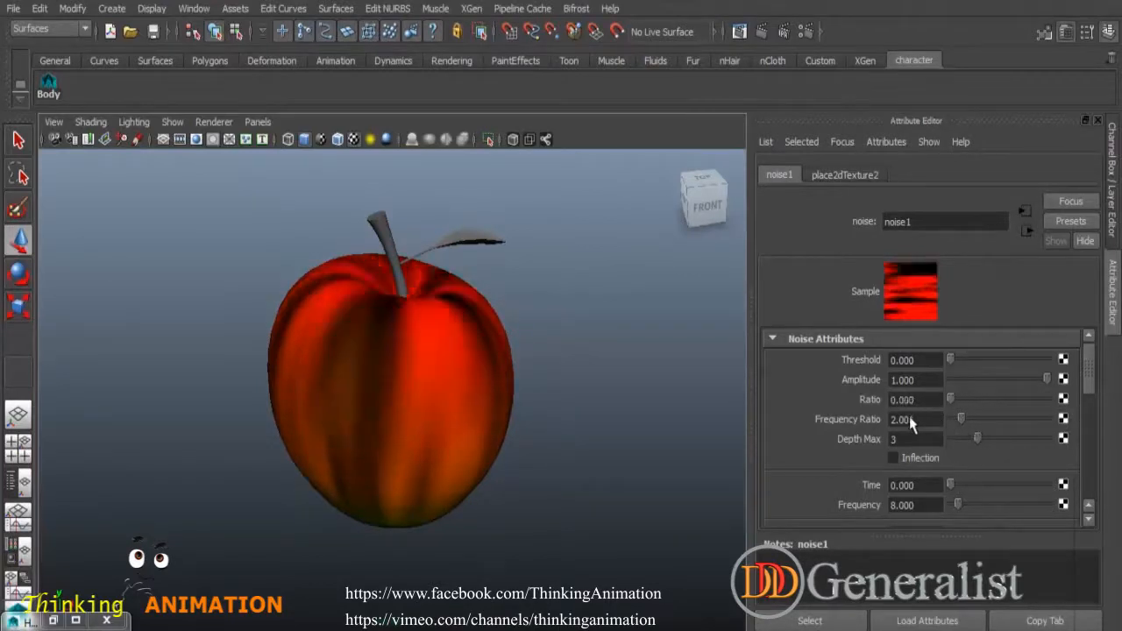
left_click_drag(1038, 424, 1068, 429)
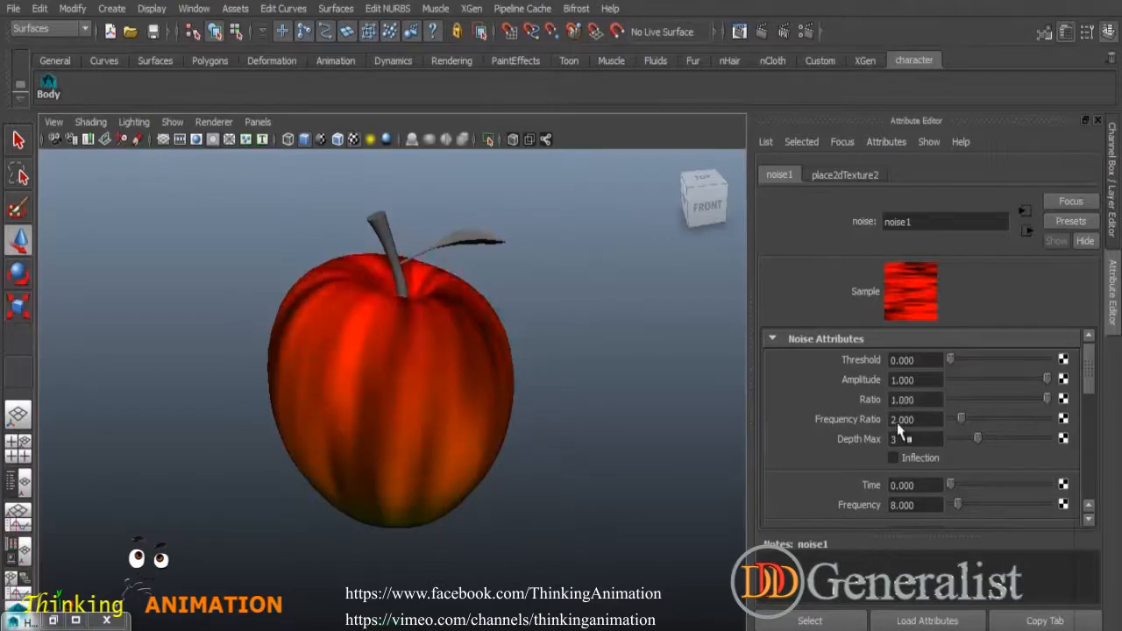
left_click_drag(570, 376, 597, 403, "alt")
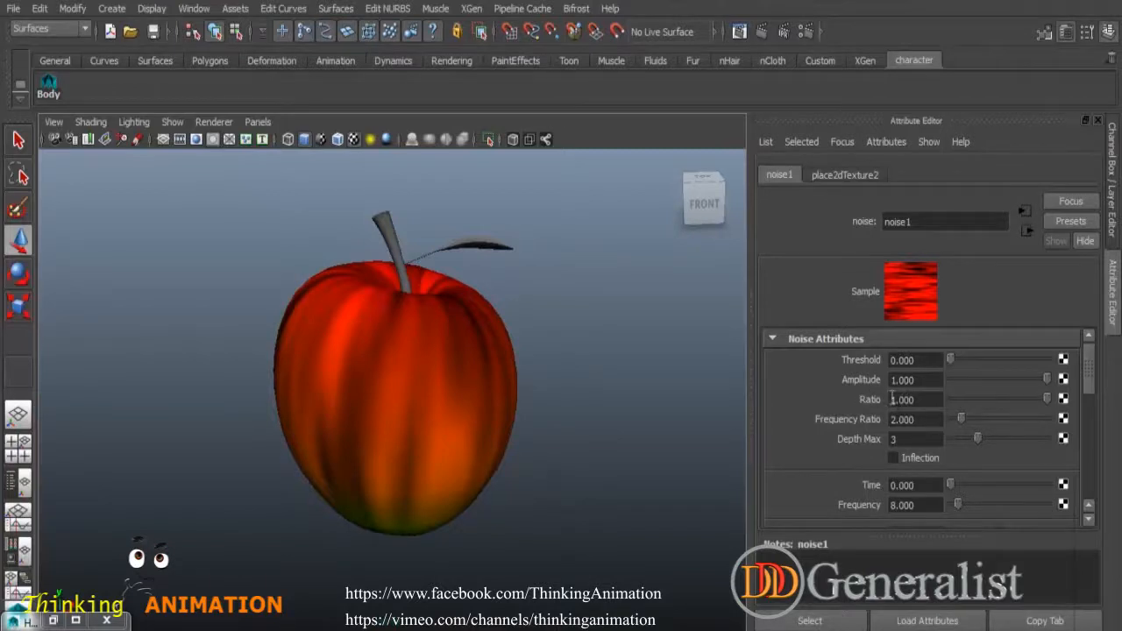
mouse_move(1044, 383)
left_mouse_down()
mouse_move(1005, 388)
mouse_move(1054, 389)
left_mouse_up()
left_click_drag(1034, 389, 1062, 396)
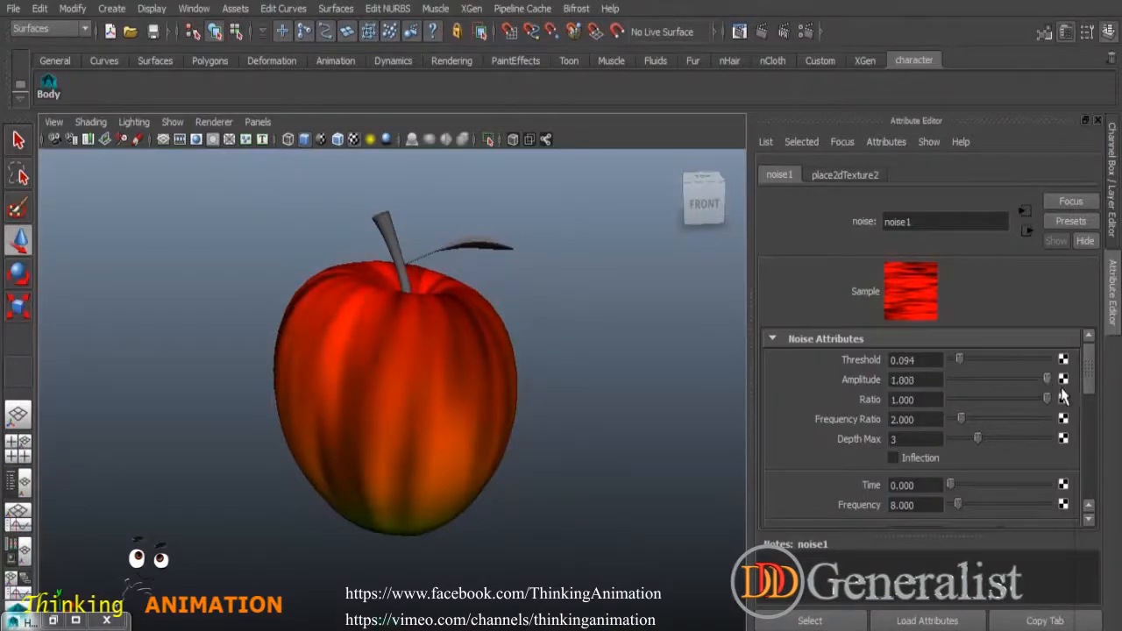
mouse_move(612, 389)
left_mouse_down("alt")
mouse_move(438, 375)
mouse_move(604, 398)
mouse_move(604, 358)
mouse_move(579, 386)
mouse_move(606, 375)
left_mouse_up("alt")
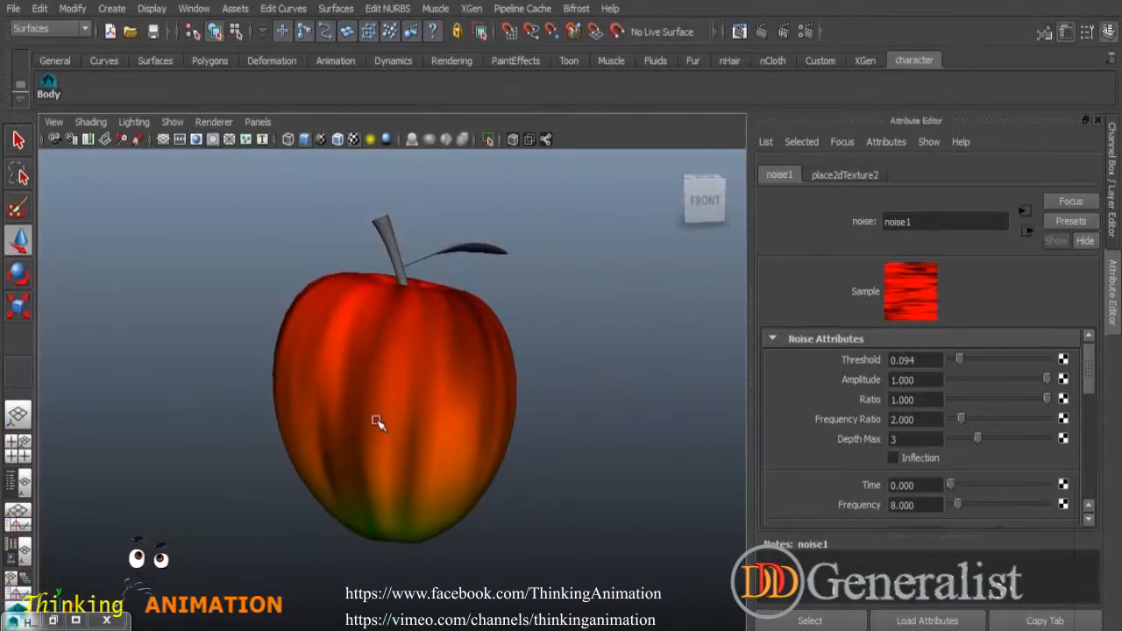
- Open the noise2 texture mapped to ramp1's middle colour marker for editing
left_click(54, 620)
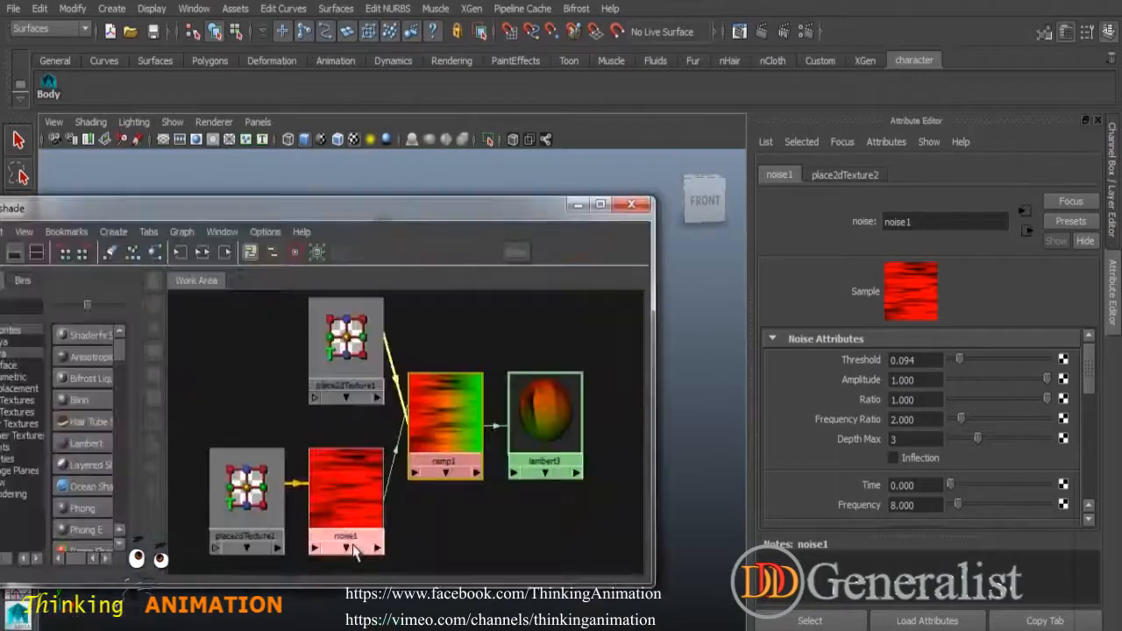
left_click(460, 431)
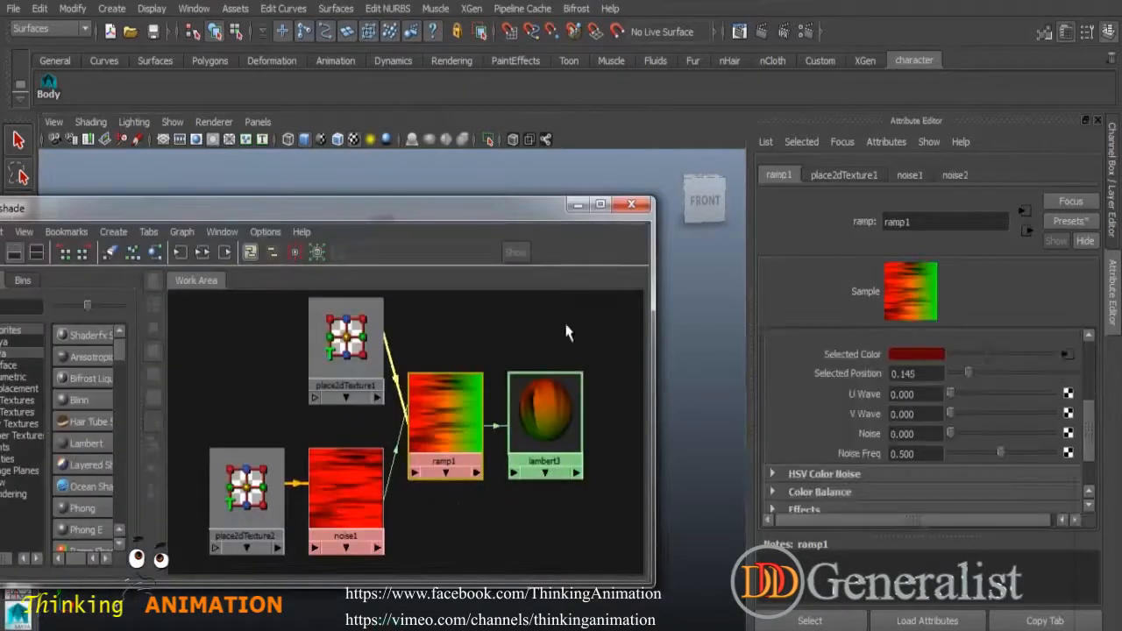
left_click(577, 206)
mouse_move(1087, 443)
left_mouse_down()
mouse_move(1092, 377)
mouse_move(1092, 434)
mouse_move(1093, 415)
left_mouse_up()
left_click(910, 421)
left_click(1069, 397)
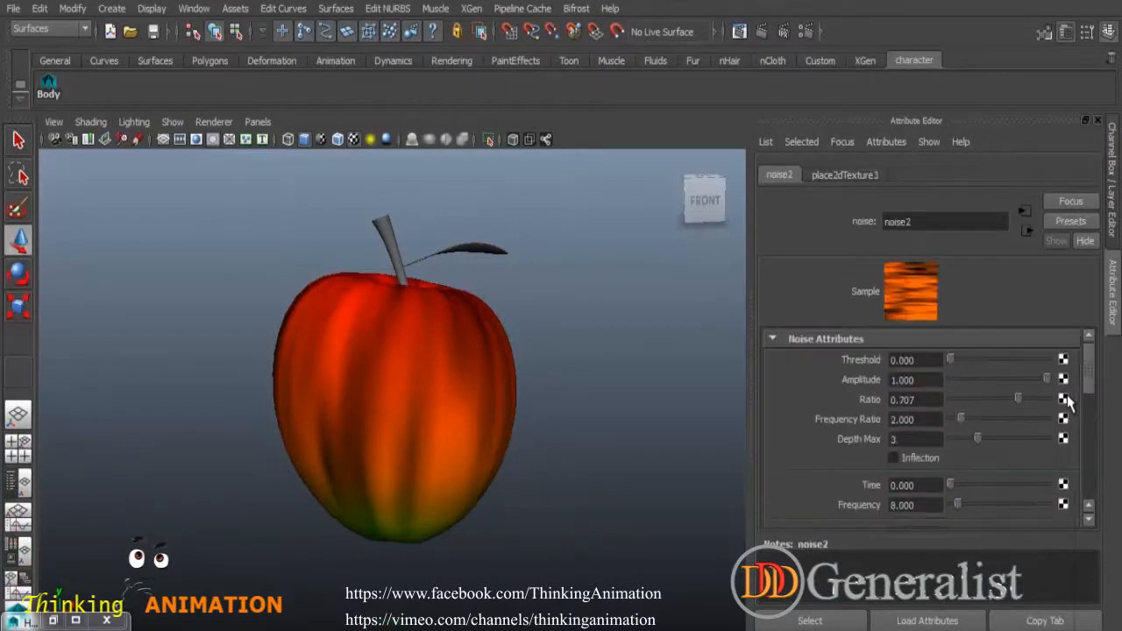
- Set noise2's Ratio to 1.000 and its Amplitude to 0.940, checking the stripes around the apple
left_click_drag(1021, 406, 1069, 413)
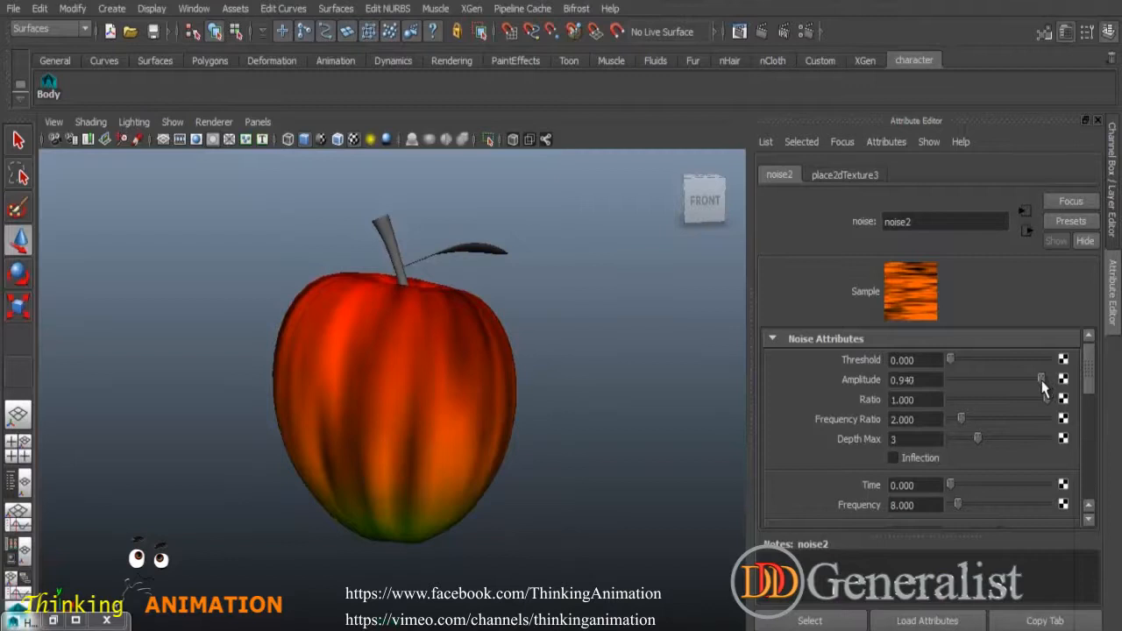
left_click_drag(580, 473, 497, 434, "alt")
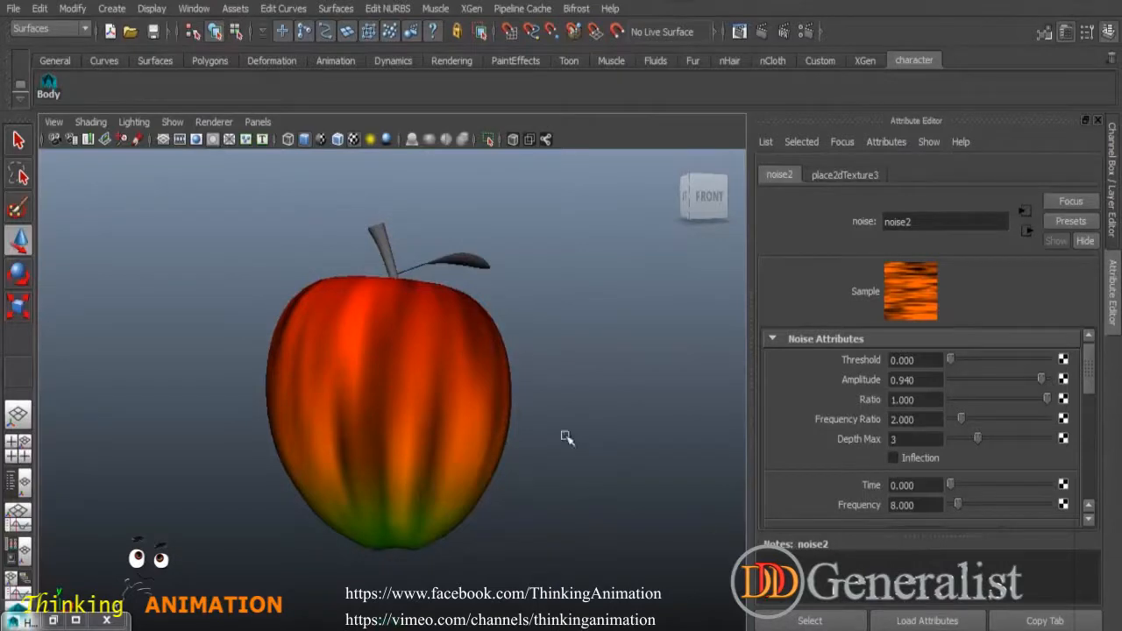
left_click_drag(484, 511, 513, 517, "alt")
scroll(534, 521, "down", 5)
right_click_drag(513, 517, 644, 552, "alt")
left_click_drag(644, 552, 438, 548, "alt")
mouse_move(419, 405)
left_mouse_down("alt")
mouse_move(398, 429)
mouse_move(401, 327)
left_mouse_up("alt")
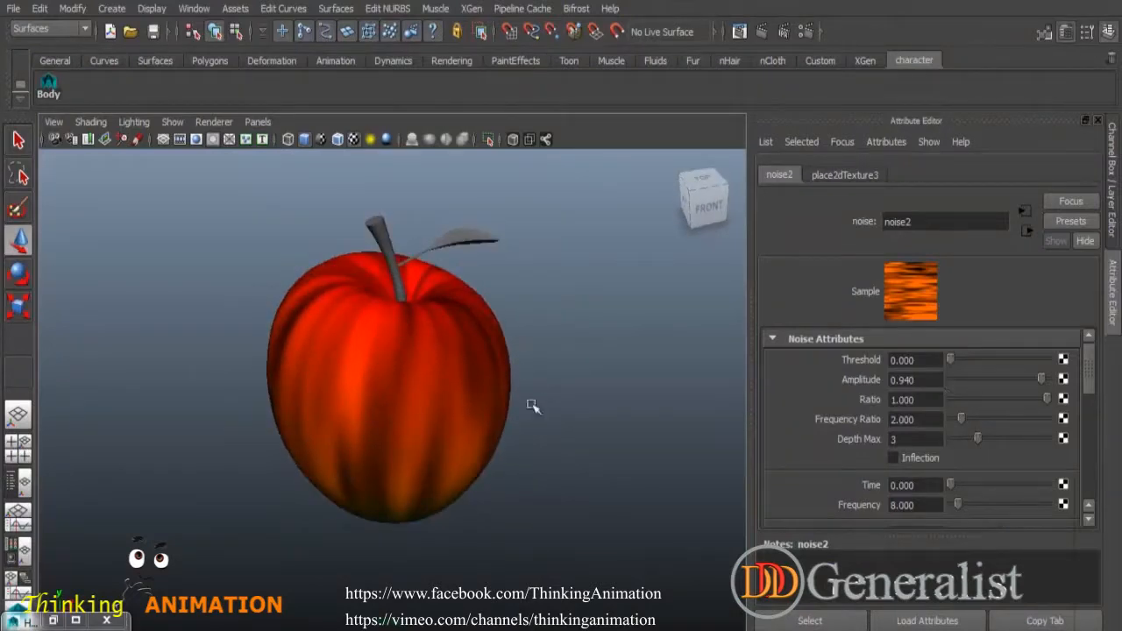
- Reverse ramp1's end colours so the green marker sits at the start and the red noise marker at the far end
left_click(54, 620)
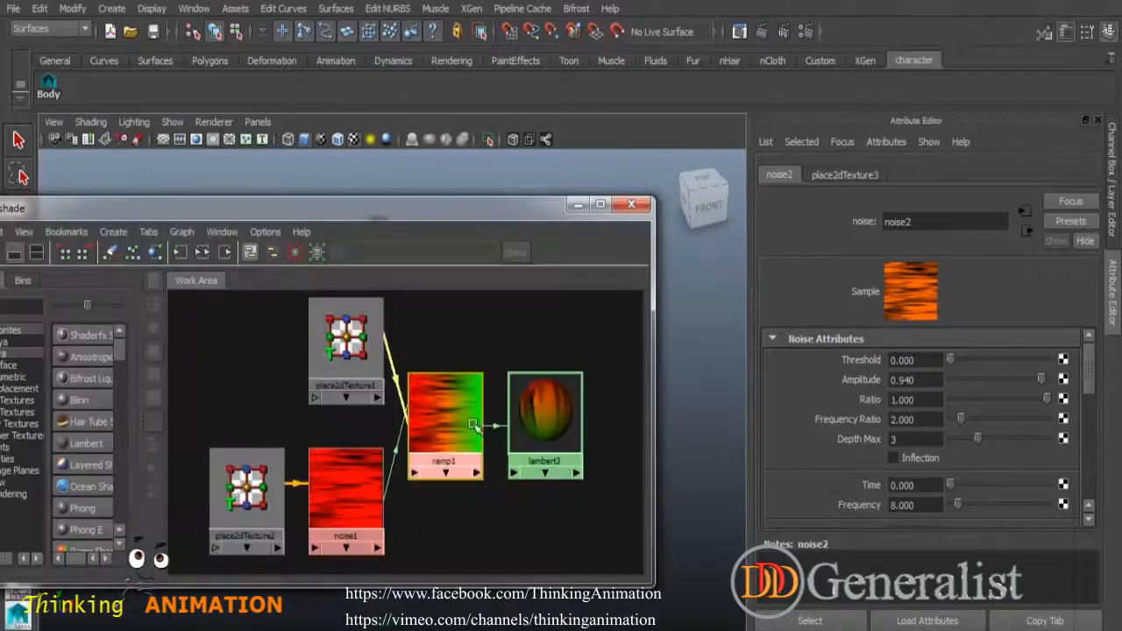
left_click(473, 426)
left_click(578, 204)
scroll(1092, 409, "up", 1)
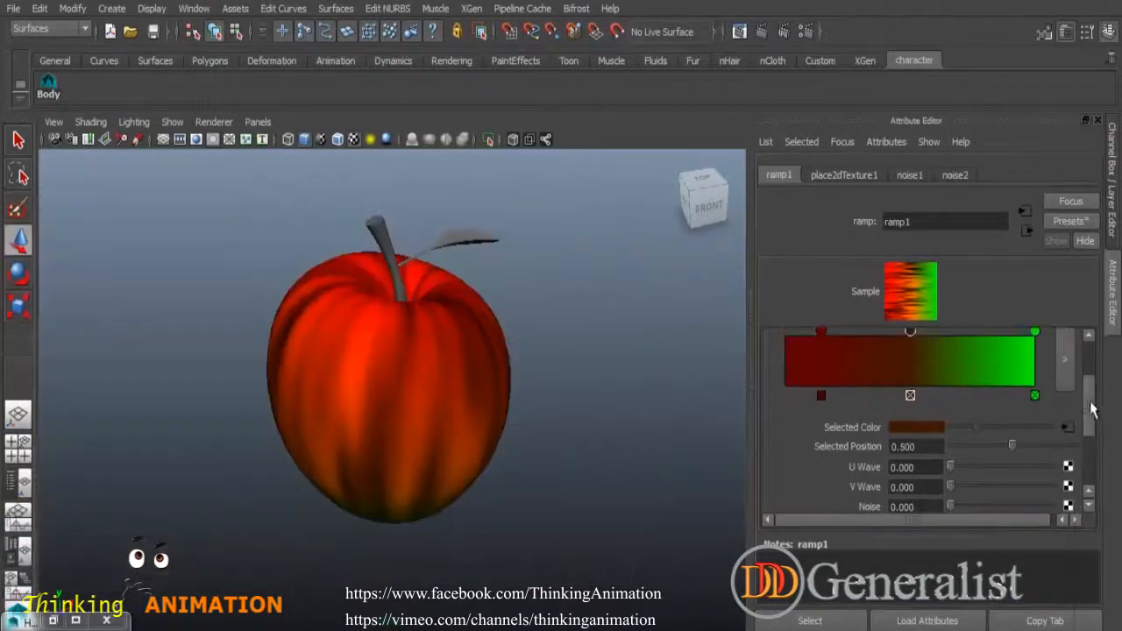
scroll(1093, 408, "up", 2)
left_click_drag(1035, 403, 1054, 423)
left_click_drag(614, 425, 534, 415, "alt")
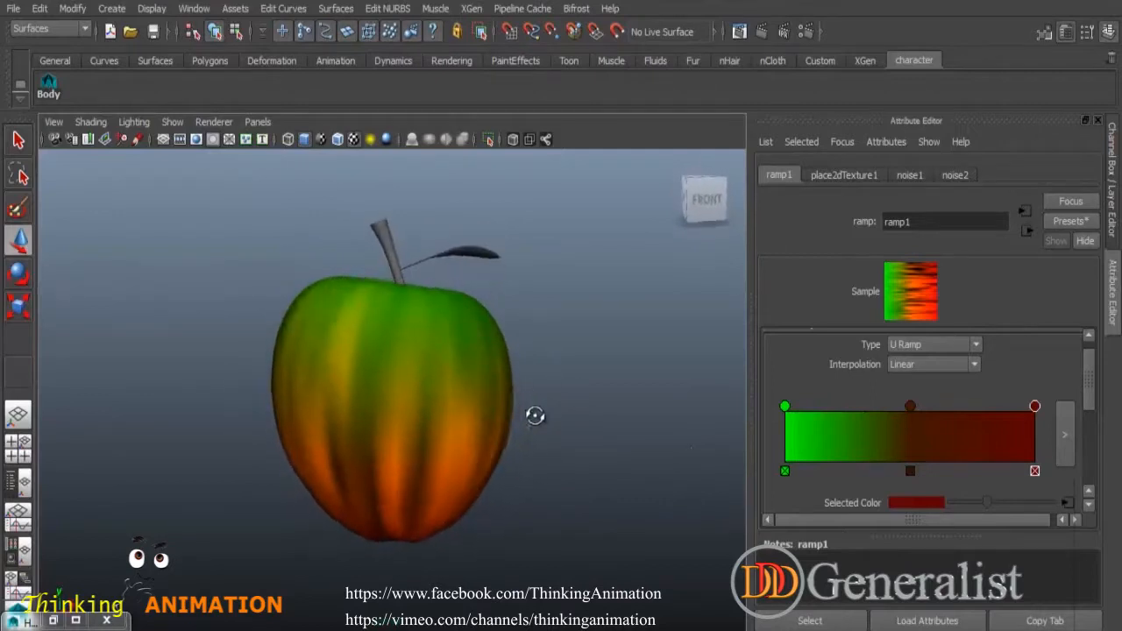
- Shift ramp1's orange noise marker toward the green one, to about one third of the ramp's length
left_click_drag(911, 408, 866, 409)
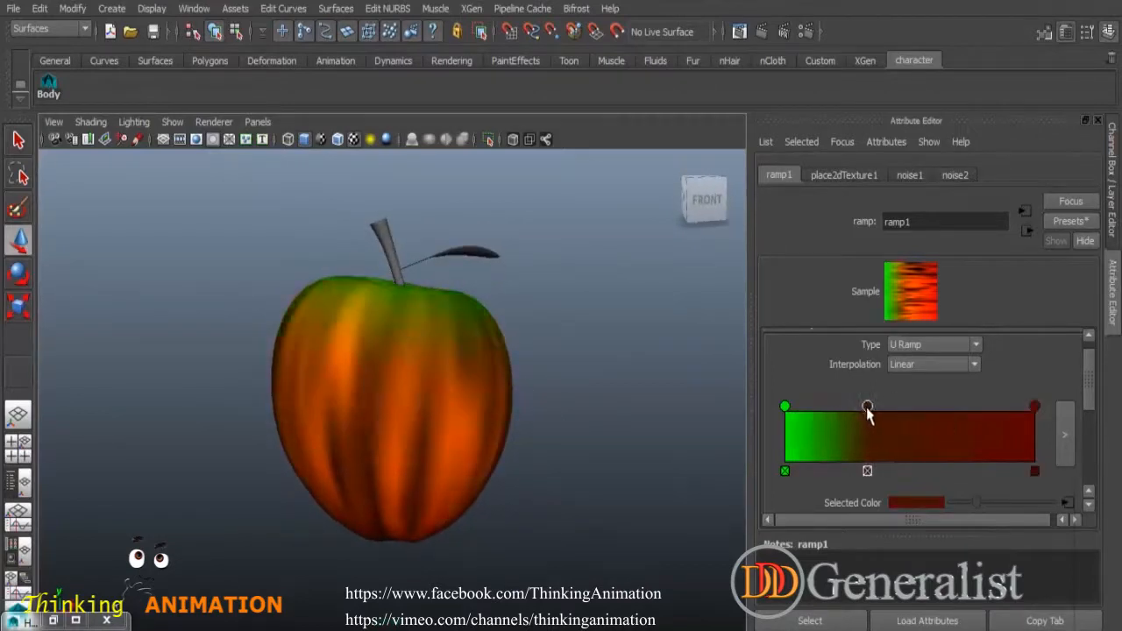
left_click_drag(596, 475, 523, 410, "alt")
left_click_drag(873, 408, 867, 439)
left_click_drag(549, 465, 465, 451, "alt")
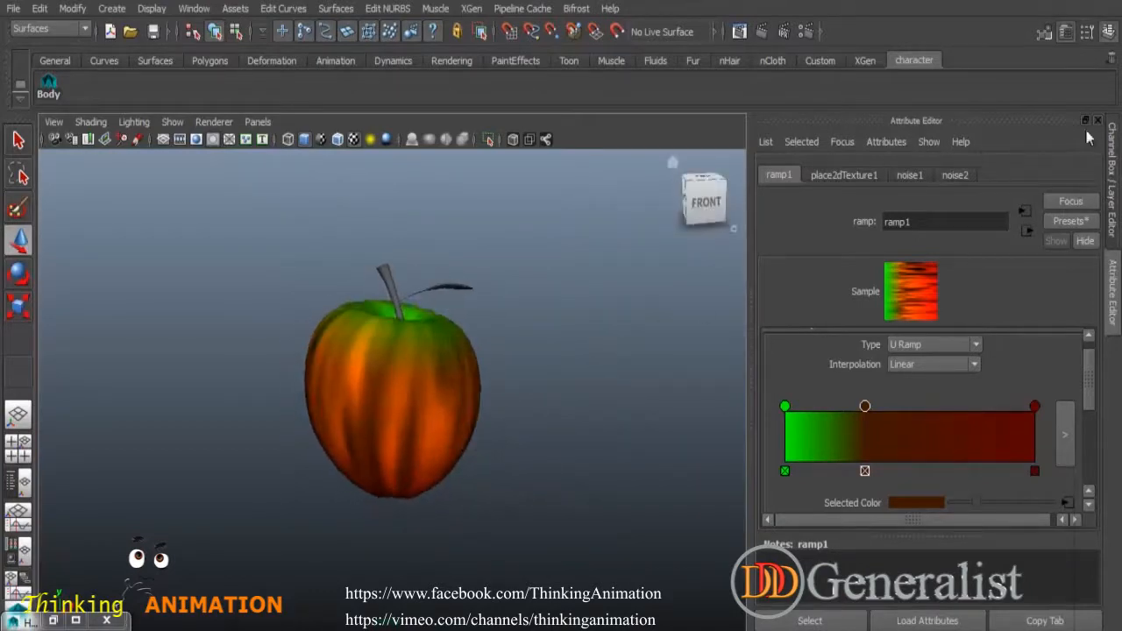
left_click_drag(466, 431, 483, 429, "alt")
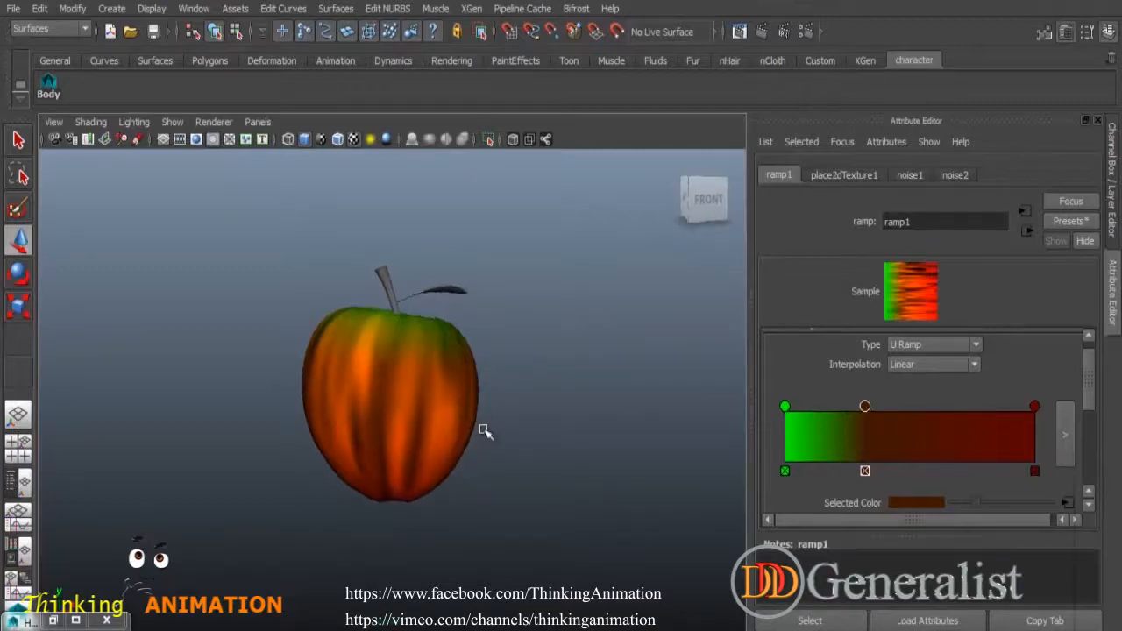
- Save the scene as 01 - Apple_02.mb in the scenes folder, replacing the existing file
left_click(13, 8)
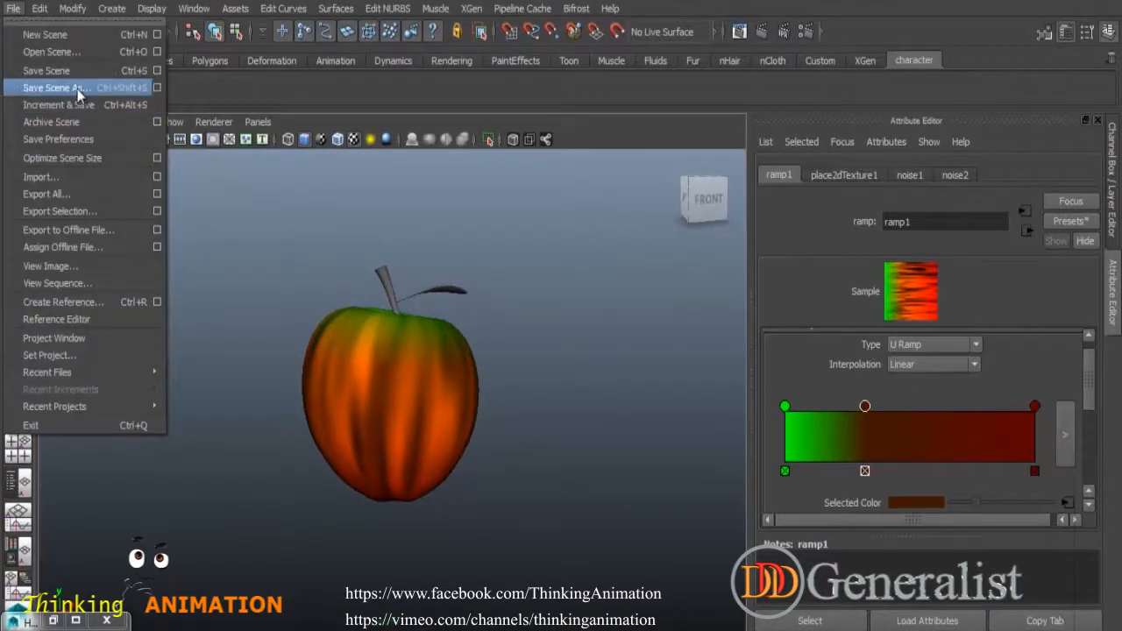
left_click(44, 84)
left_click(260, 185)
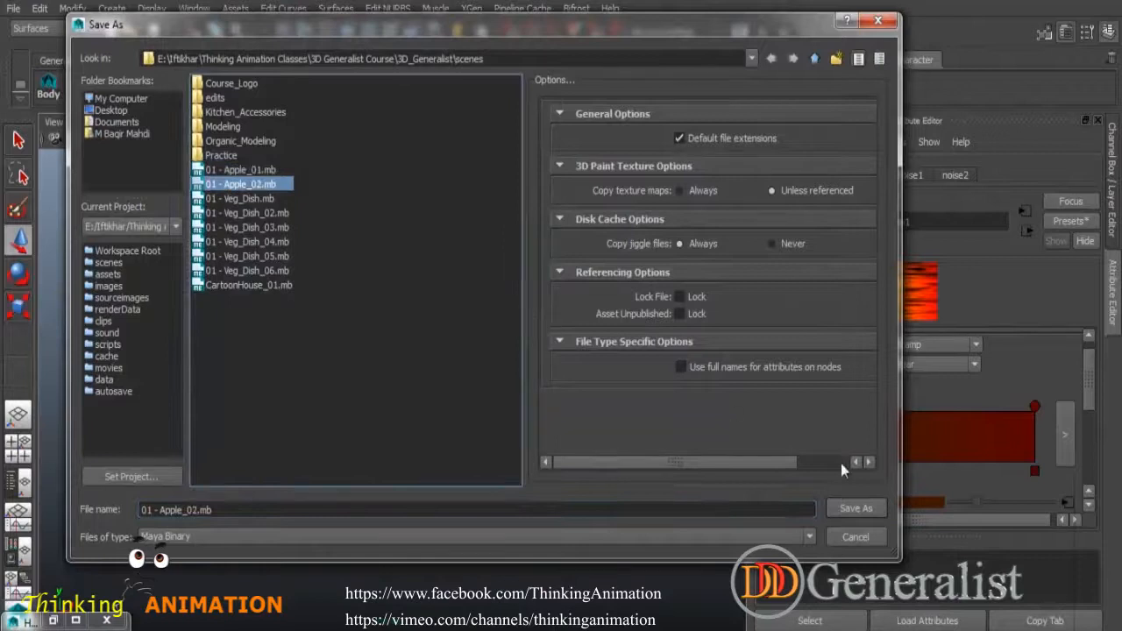
left_click(858, 508)
left_click(446, 319)
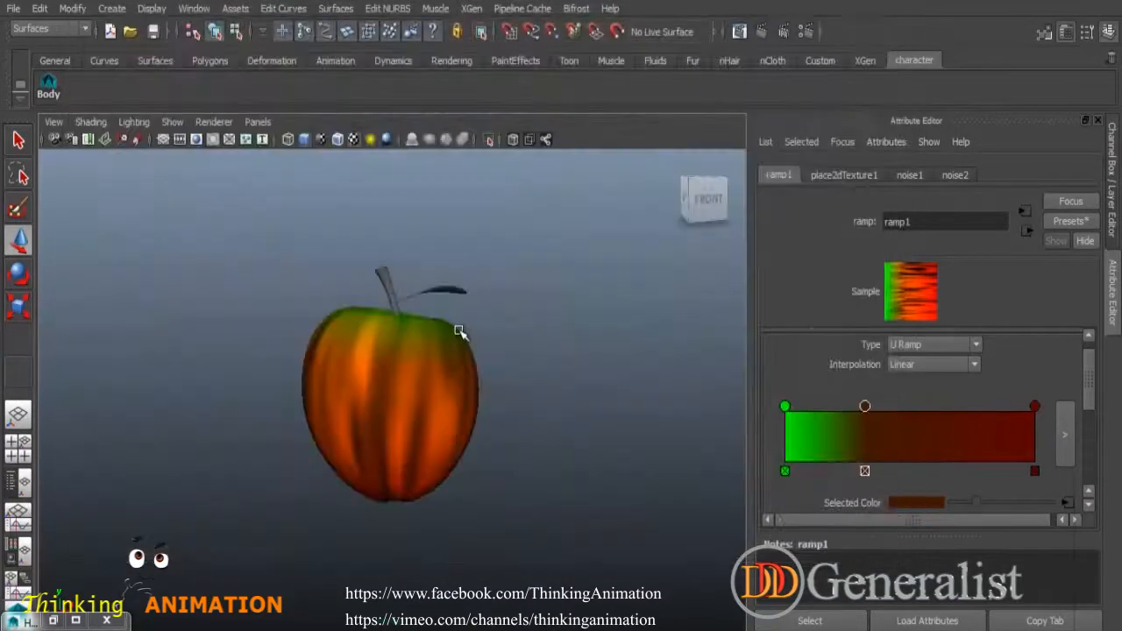
left_click(512, 370)
- Select the Stmp_Leaf group that holds the apple's stem and leaf
right_click_drag(513, 371, 564, 417, "alt")
left_click_drag(563, 416, 557, 464, "alt")
middle_click_drag(514, 341, 529, 398, "alt")
left_click(366, 193)
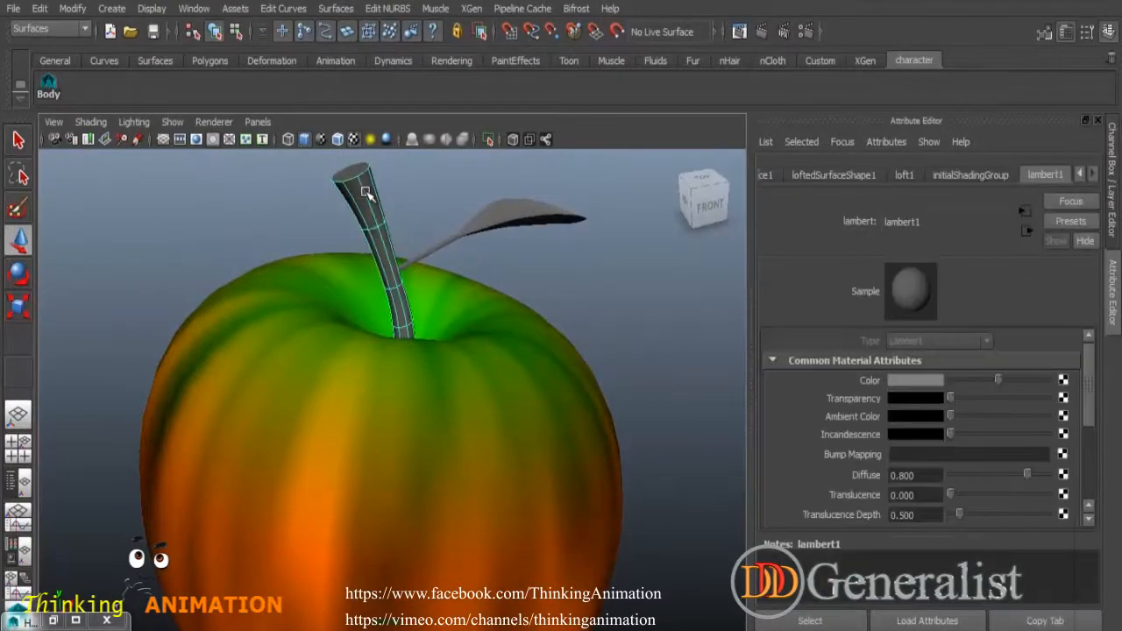
key("Up")
key("Up")
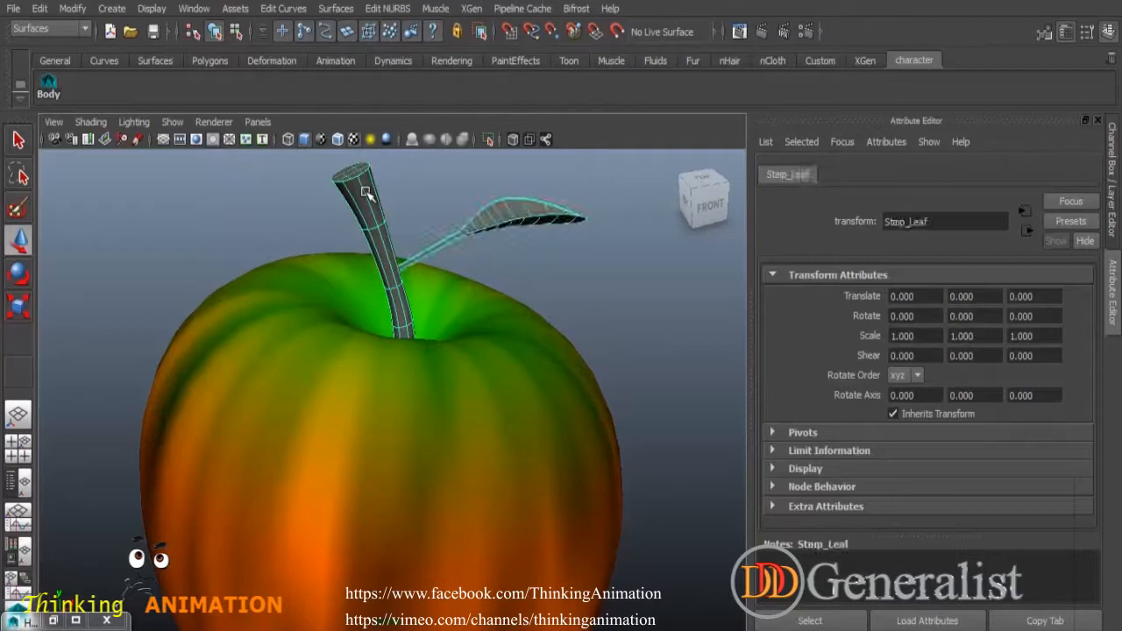
- Examine the nodes grouped under Stmp_Leaf in the Hypergraph Hierarchy, including the stem and leaf surfaces
right_click_drag(585, 449, 537, 421, "alt")
left_click_drag(536, 421, 463, 397, "alt")
left_click(203, 10)
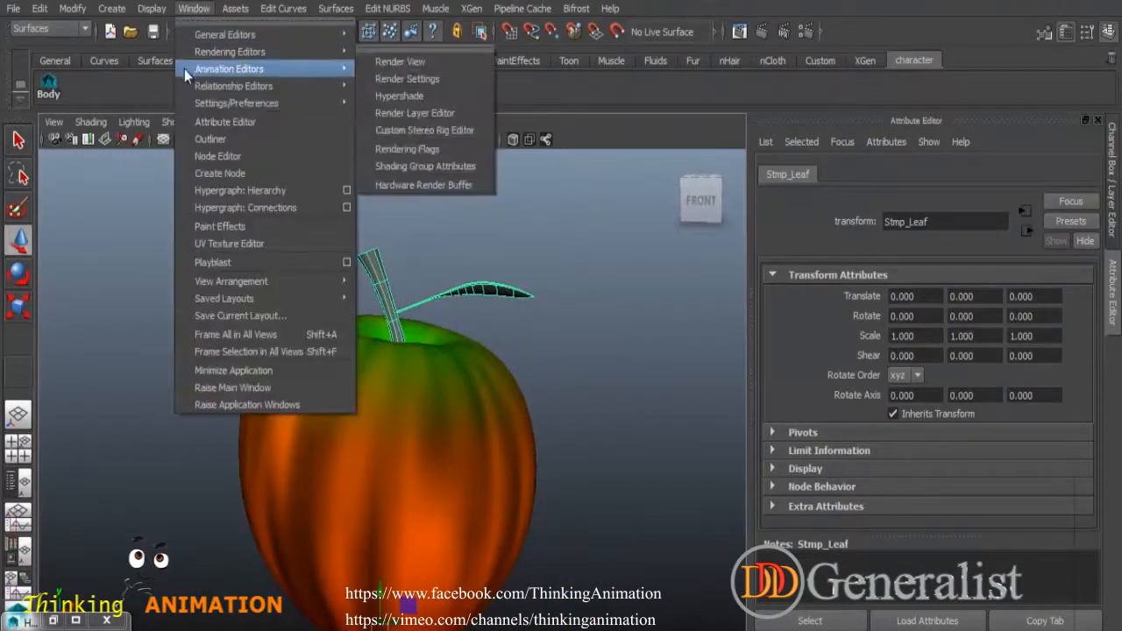
left_click(281, 190)
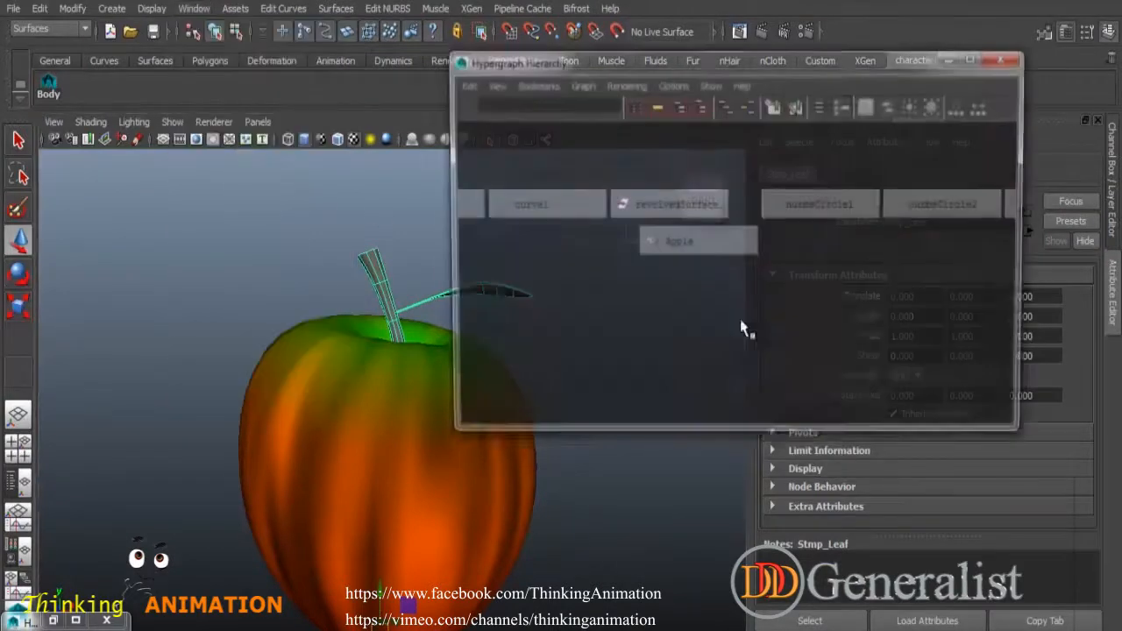
key("a")
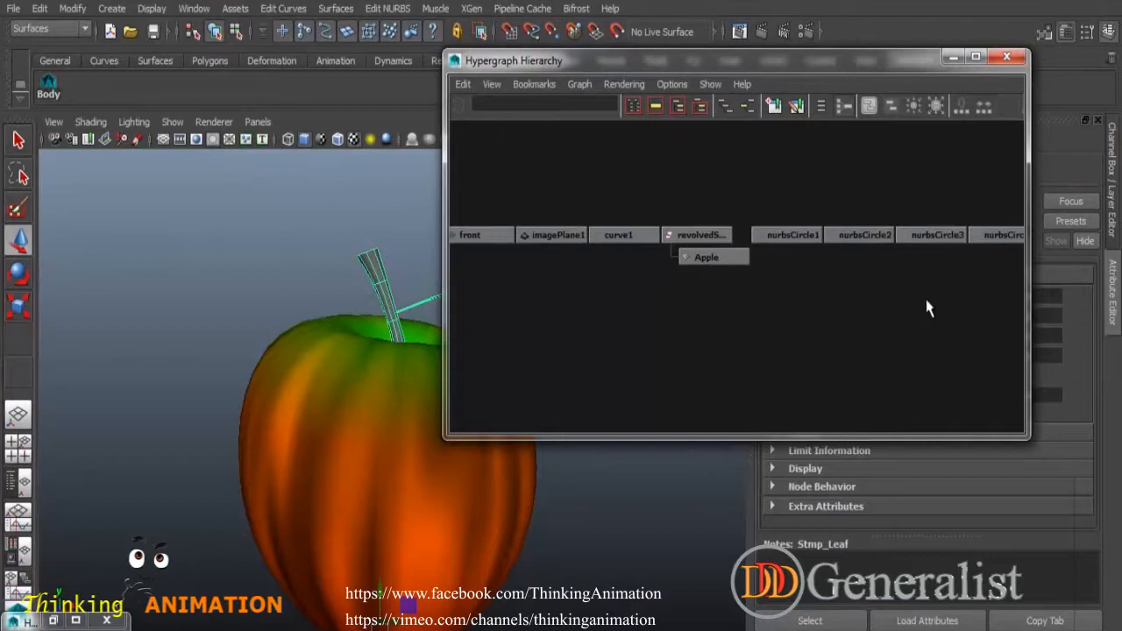
key("f")
scroll(878, 300, "down", 4)
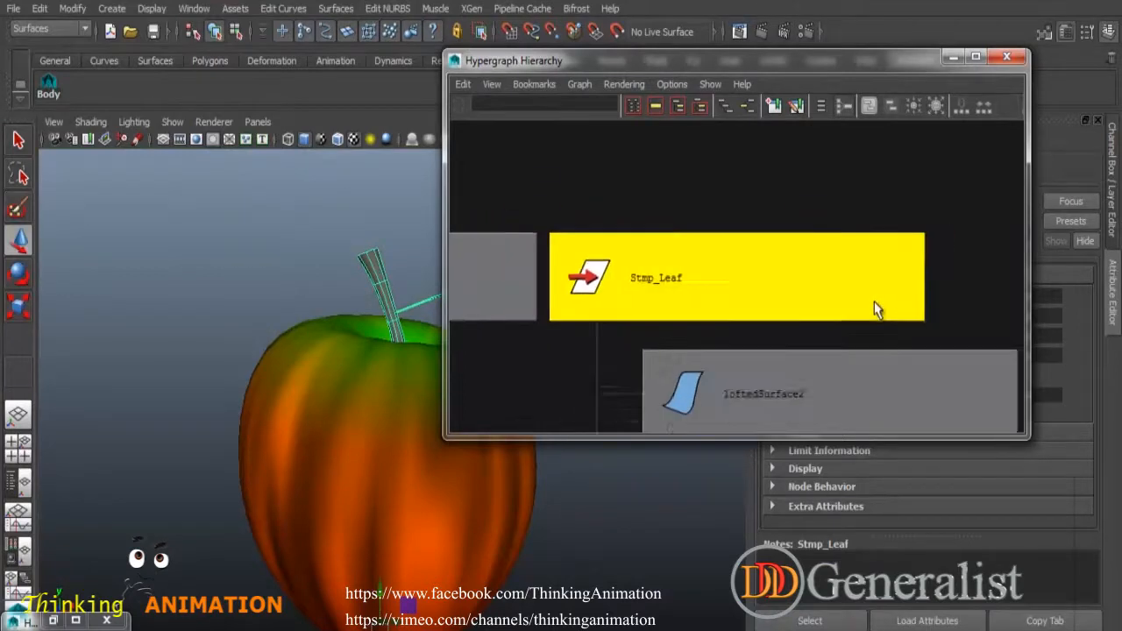
scroll(859, 318, "down", 3)
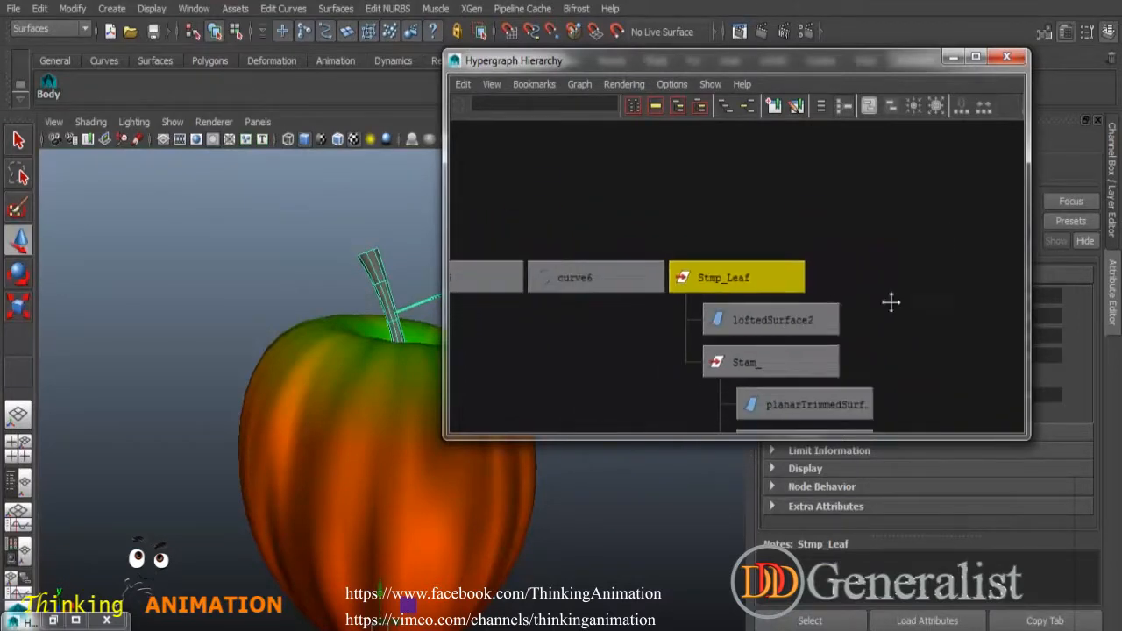
middle_click_drag(891, 302, 897, 243, "alt")
left_click(735, 230)
left_click(765, 185)
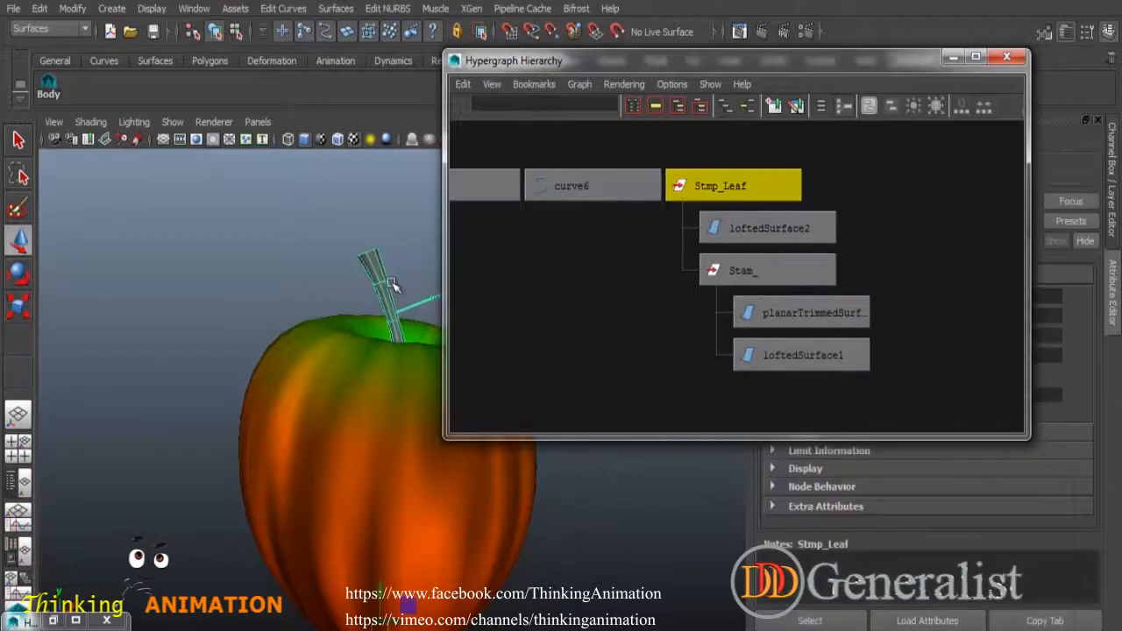
left_click(955, 57)
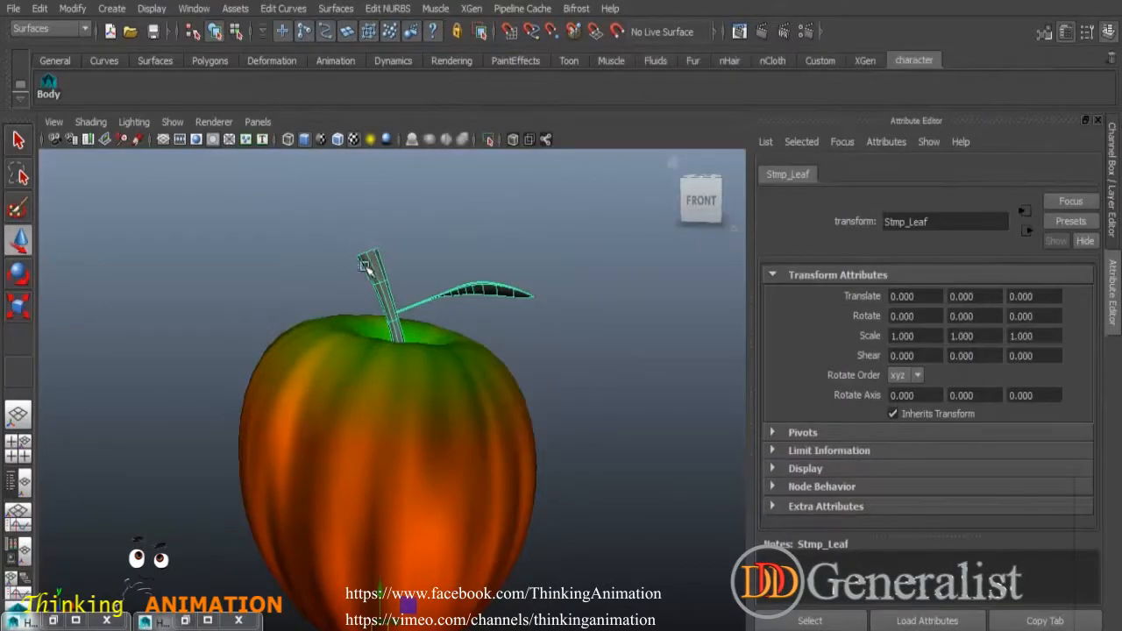
- Assign a new Lambert material to the Stmp_Leaf group and set its colour to dark green
right_click_drag(378, 267, 412, 596)
left_click(521, 331)
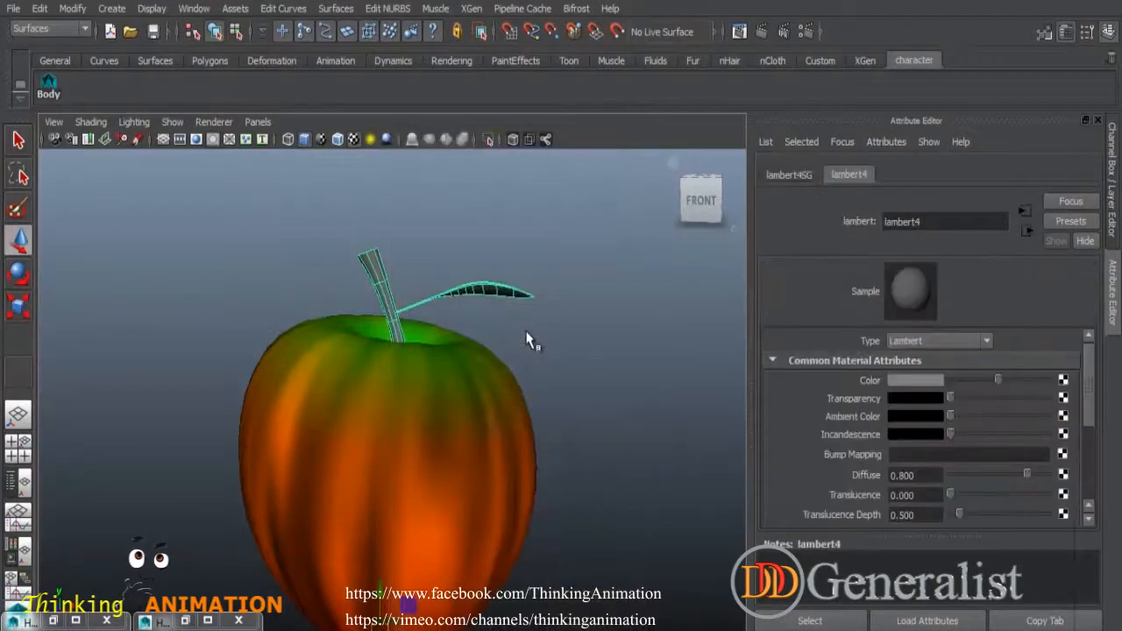
left_click(933, 383)
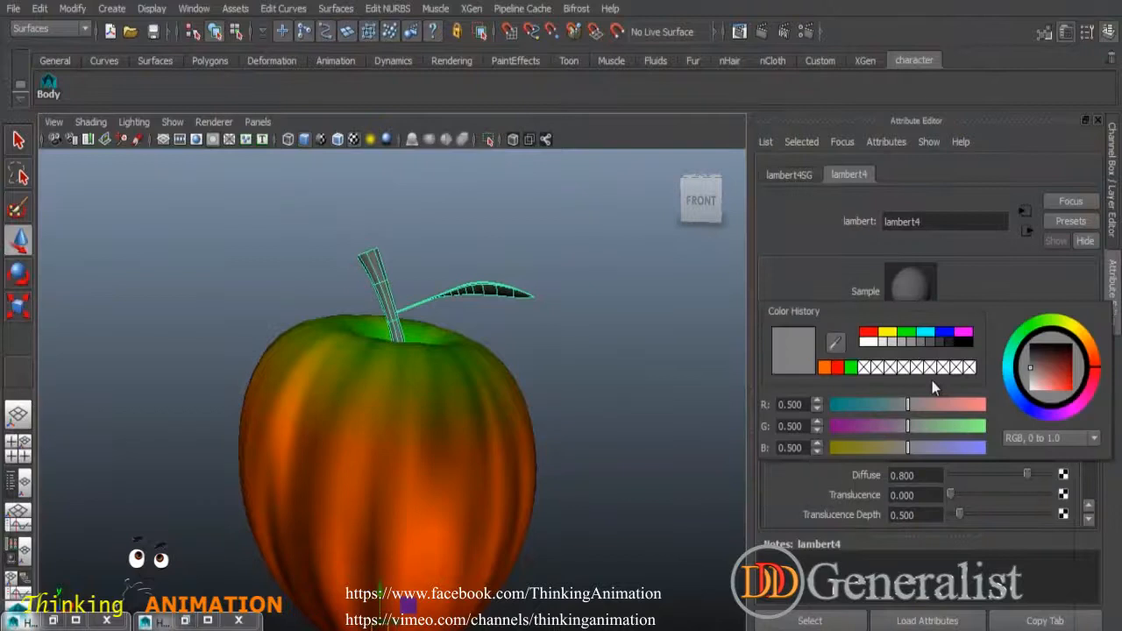
left_click(908, 337)
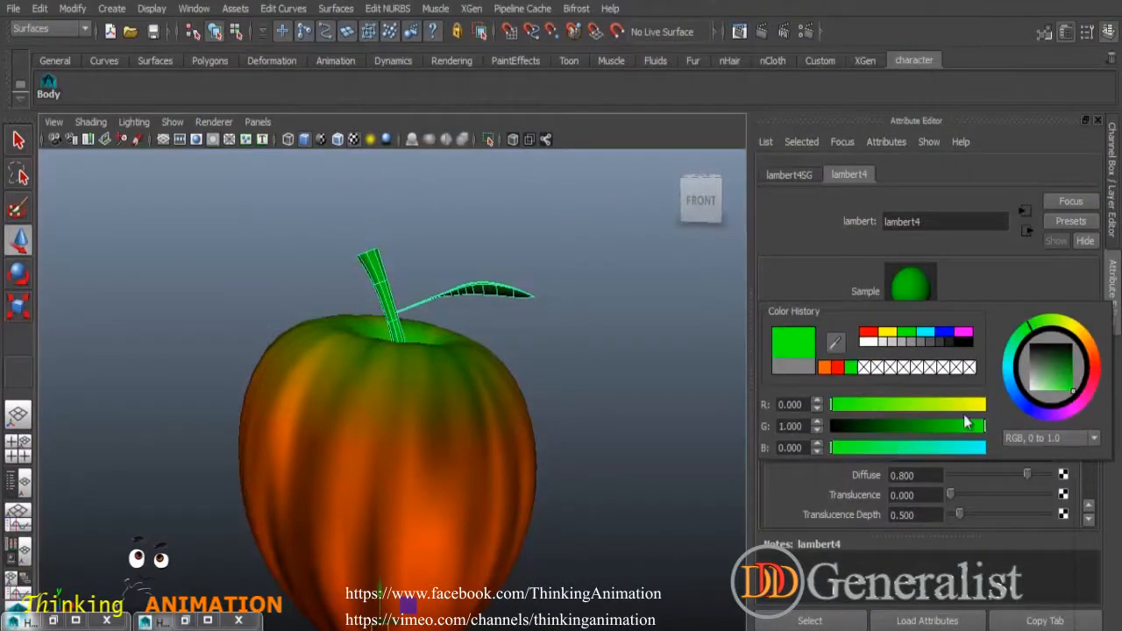
left_click_drag(970, 427, 879, 431)
left_click(616, 370)
left_click_drag(616, 369, 561, 394, "alt")
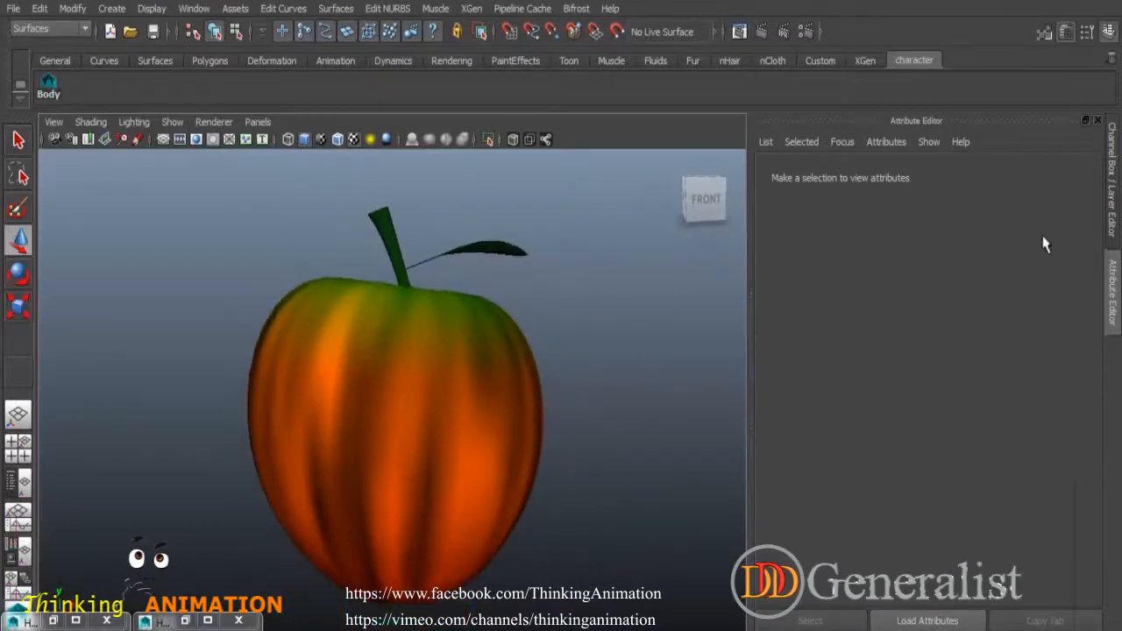
- Close the Attribute Editor and save the scene under its existing file name
left_click(1099, 121)
left_click_drag(763, 359, 653, 447, "alt")
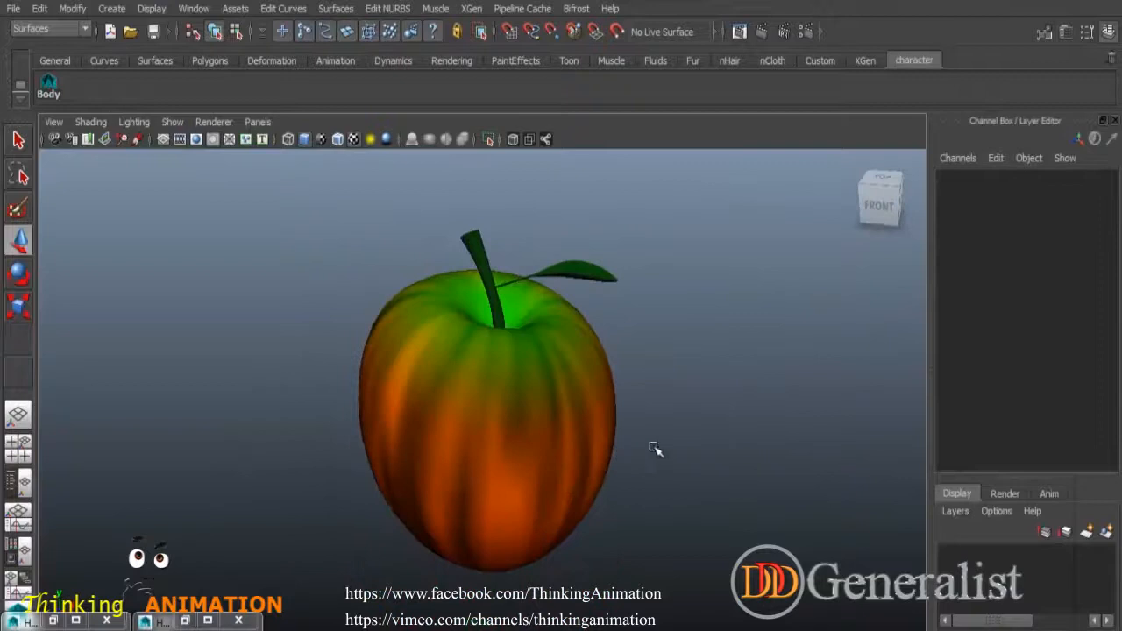
left_click(13, 8)
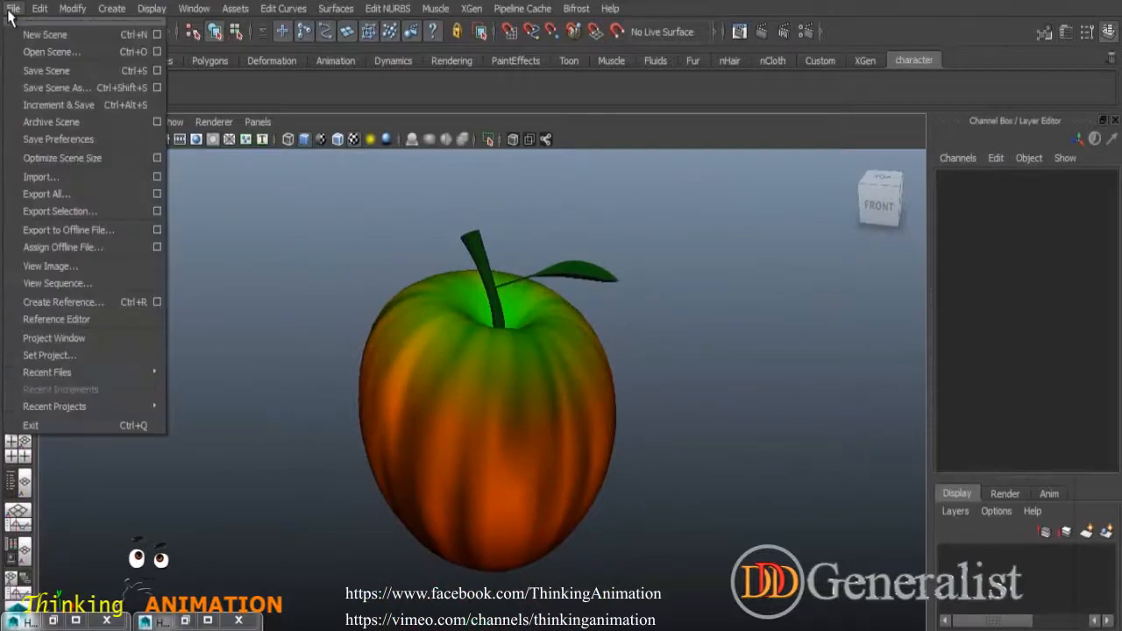
left_click(75, 70)
left_click_drag(648, 415, 596, 449, "alt")
mouse_move(579, 410)
left_mouse_down("alt")
mouse_move(586, 374)
mouse_move(678, 395)
mouse_move(678, 430)
mouse_move(576, 413)
left_mouse_up("alt")
right_click_drag(576, 413, 667, 475, "alt")
left_click_drag(666, 475, 474, 424, "alt")
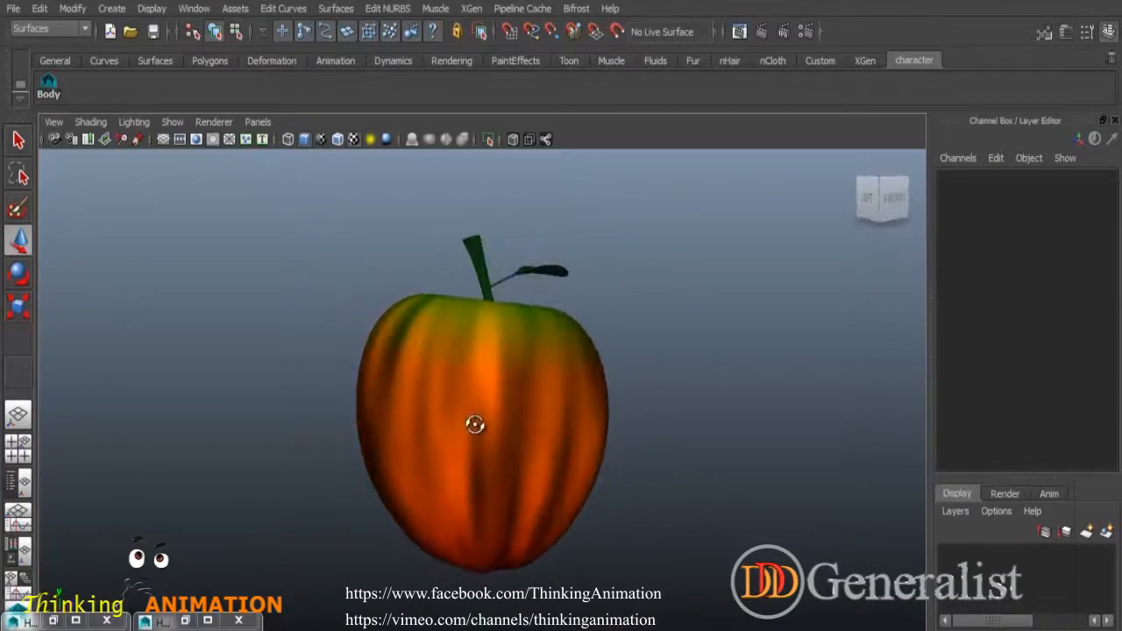